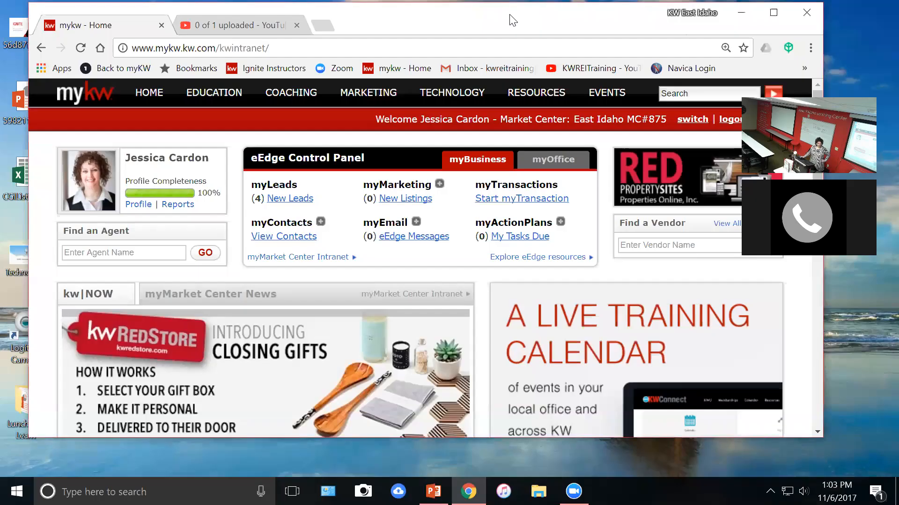
Reduce the MyKW page zoom from 110% to 100% and maximize the browser window.
left_click_drag(517, 17, 549, 14)
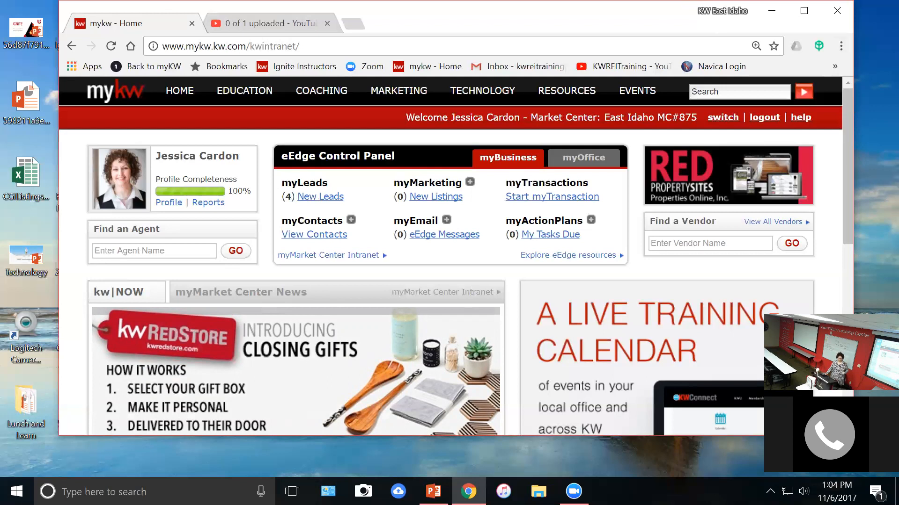
left_click(841, 46)
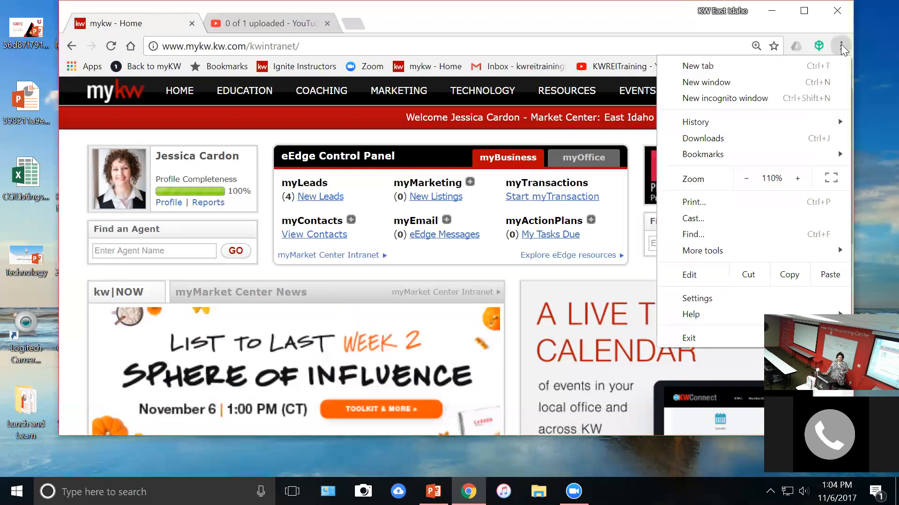
left_click(746, 178)
left_click(874, 159)
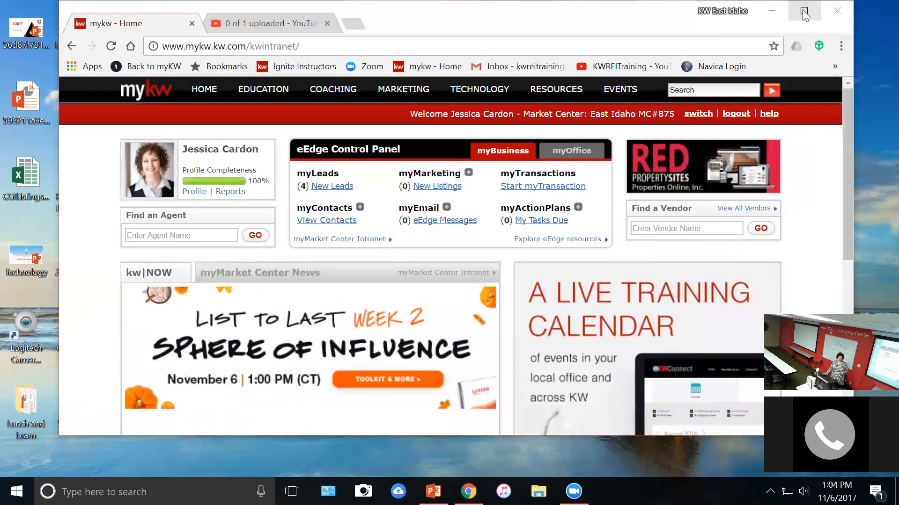
left_click(804, 11)
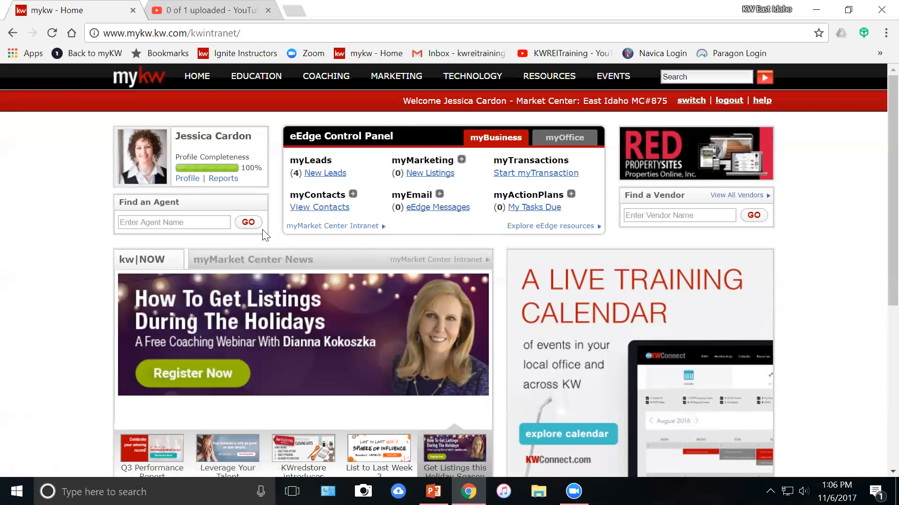
left_click(326, 213)
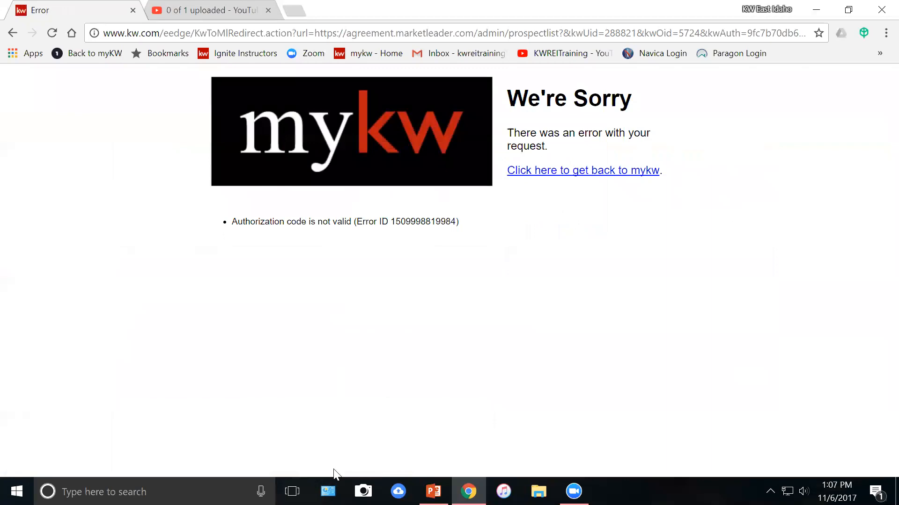
left_click(608, 172)
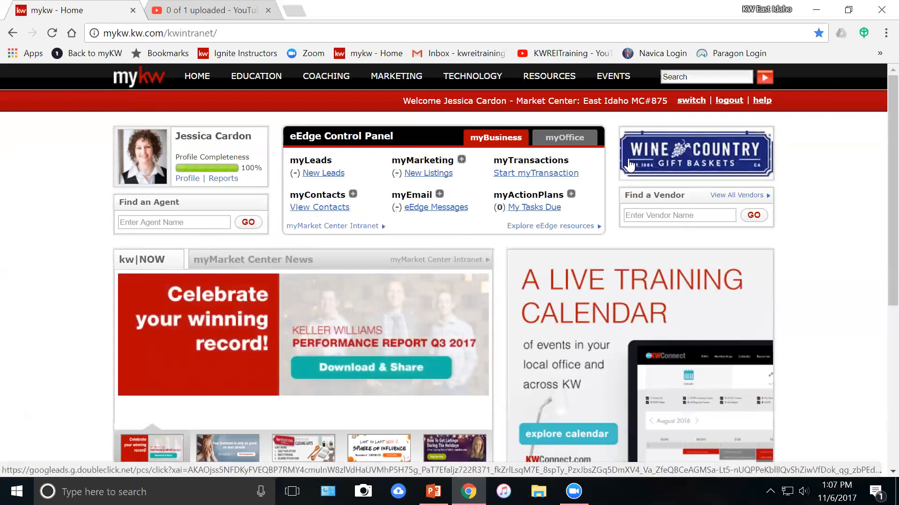
left_click(733, 101)
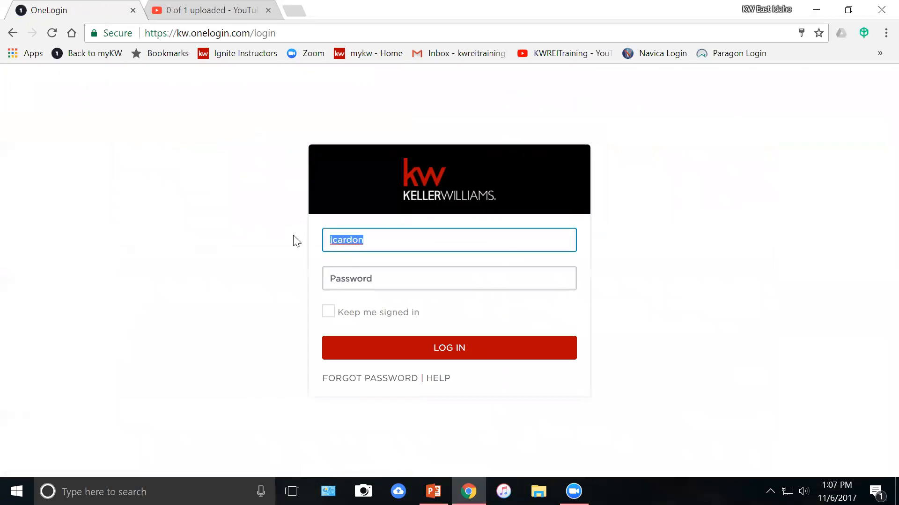
Log in with the saved demo username, keeping the session signed in, and view eEdge contacts.
type("Dem")
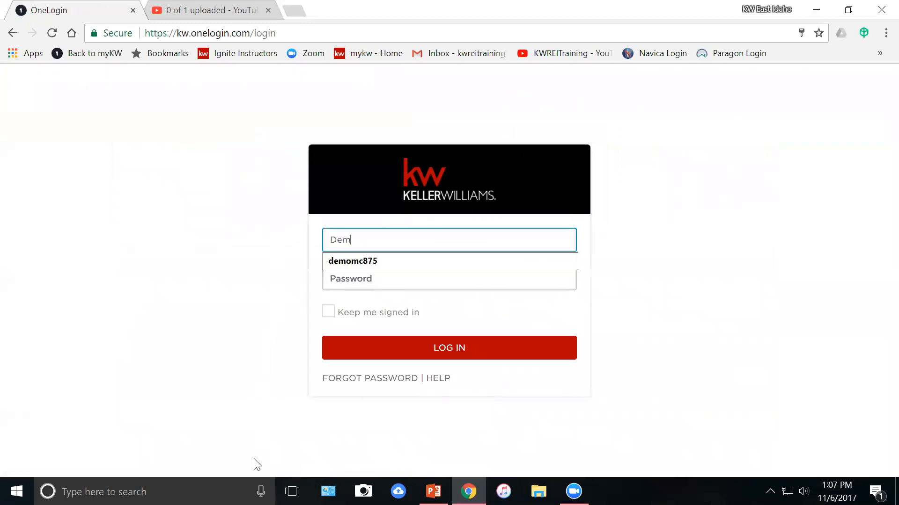
key("BackSpace")
key("BackSpace")
key("BackSpace")
type("d")
left_click(366, 262)
left_click(328, 312)
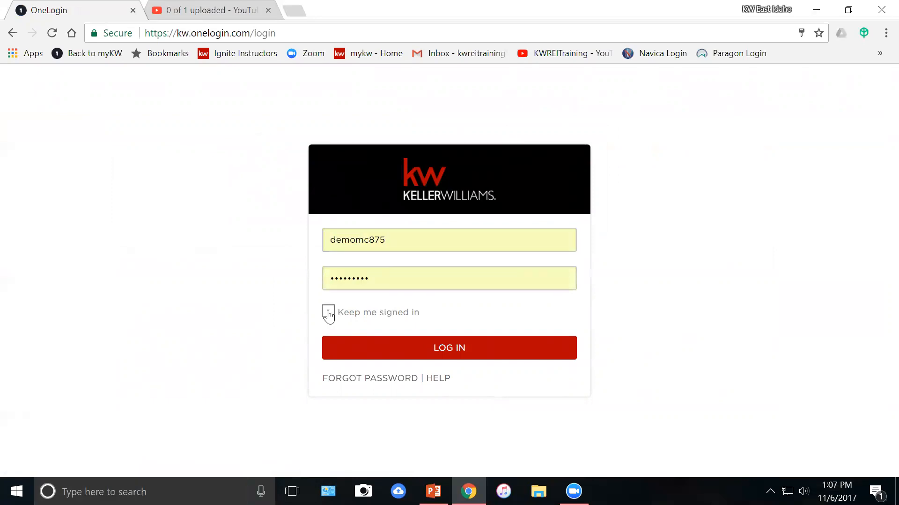
left_click(442, 334)
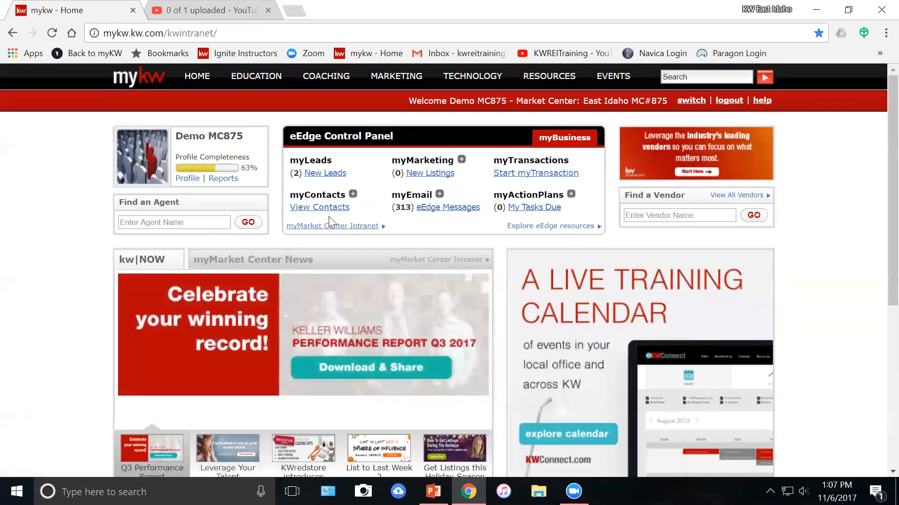
left_click(322, 212)
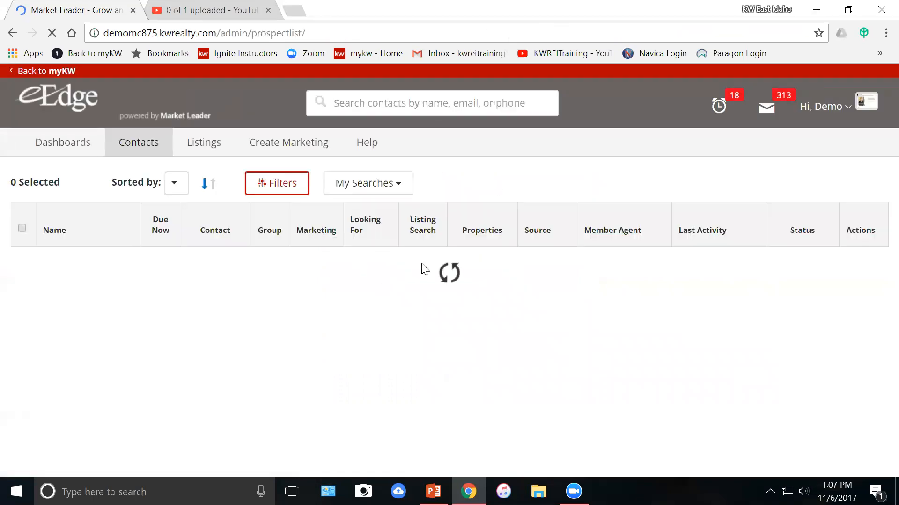
Shrink the Contacts list page zoom to 80% so the whole table fits.
left_click(885, 33)
left_click(795, 171)
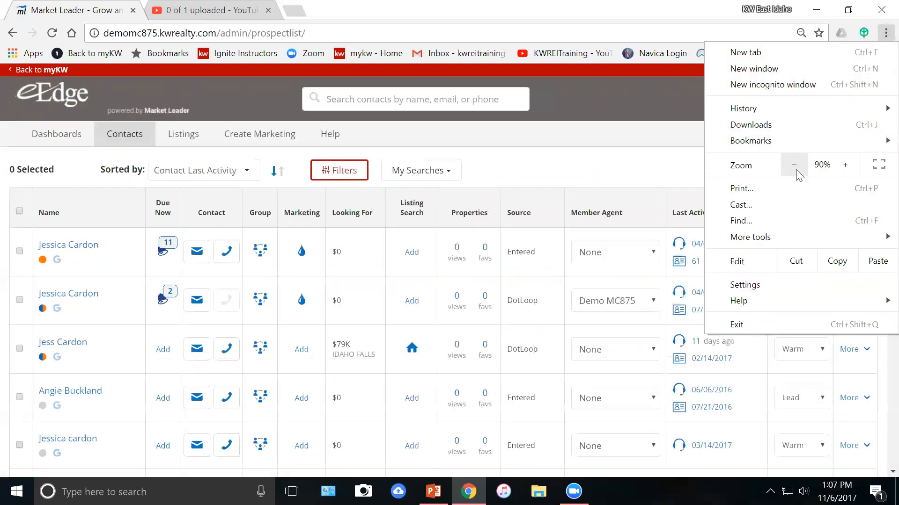
left_click(794, 171)
left_click(611, 129)
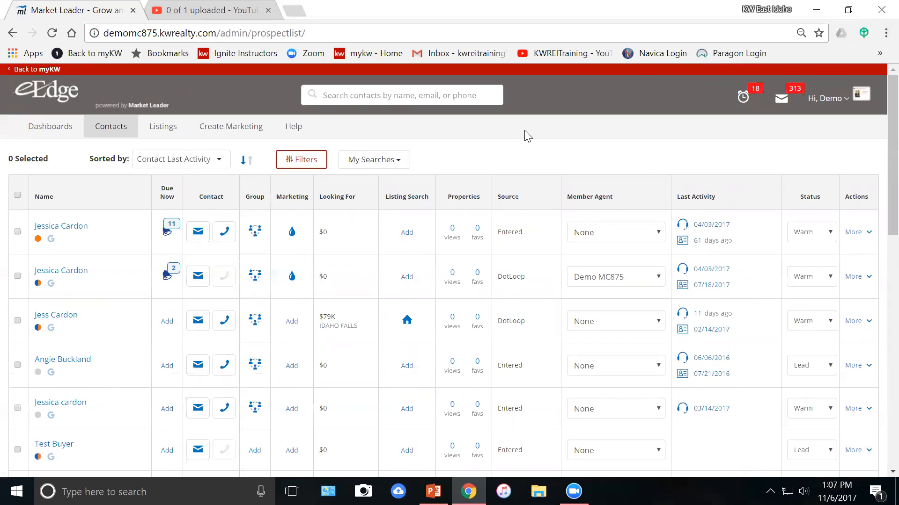
mouse_move(117, 131)
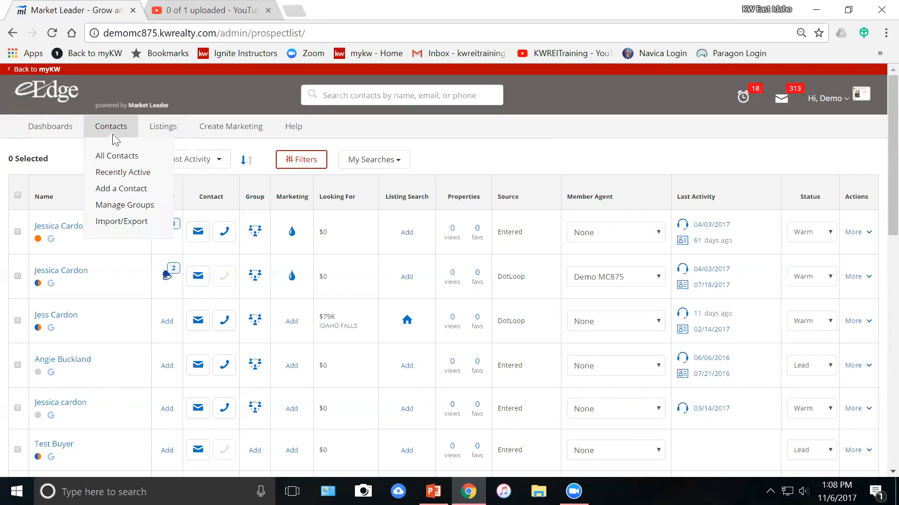
Start a new contact via Add a Contact and scroll down to the Notes section.
left_click(114, 191)
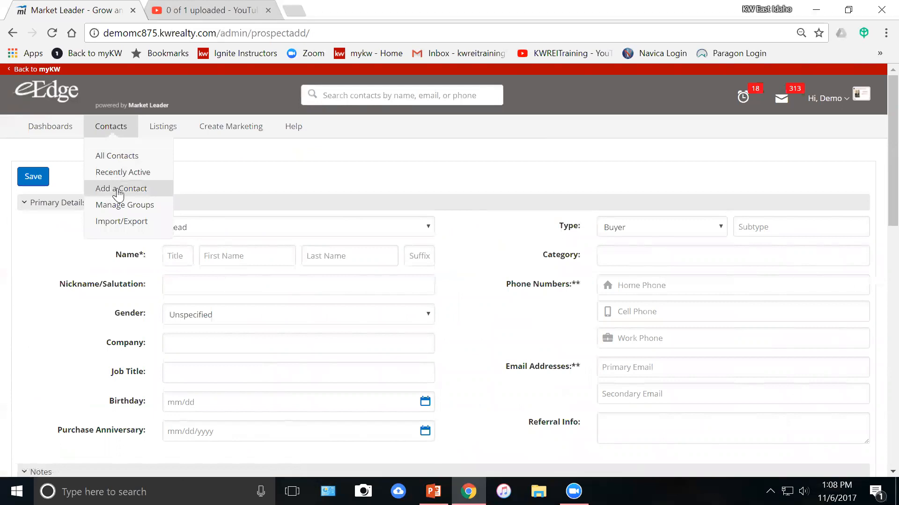
scroll(545, 166, "down", 3)
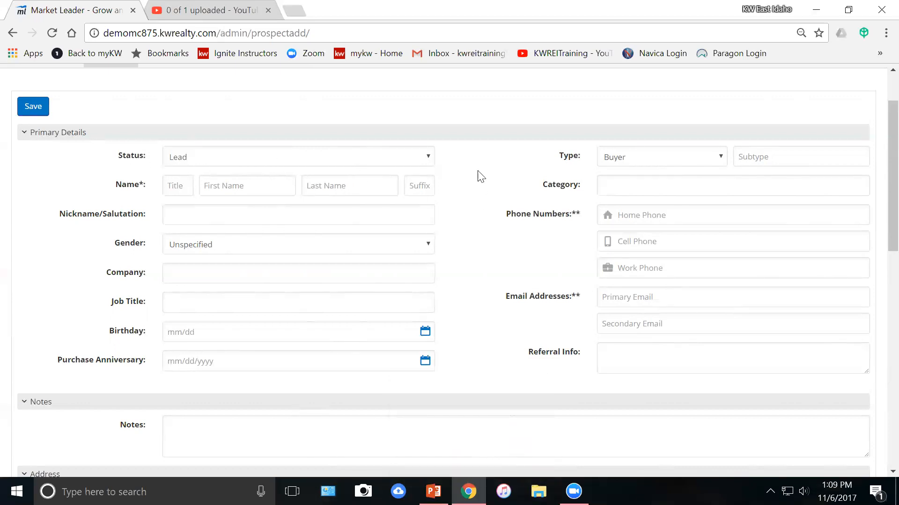
Expand the Status dropdown to list Lead, Hot, Warm, Cold, Retry, Pending and Sold.
left_click(428, 157)
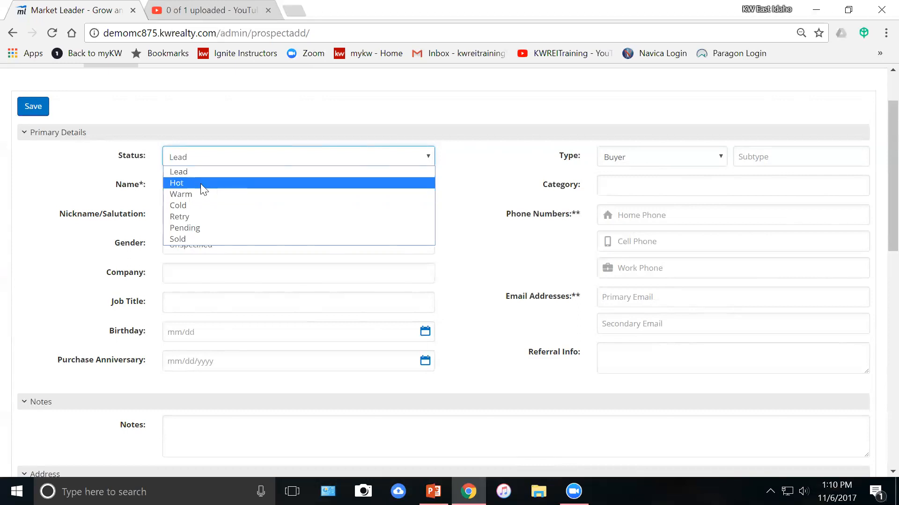
Change the new contact's Status from Lead to Warm, keeping Warm after rechecking the options.
left_click(180, 194)
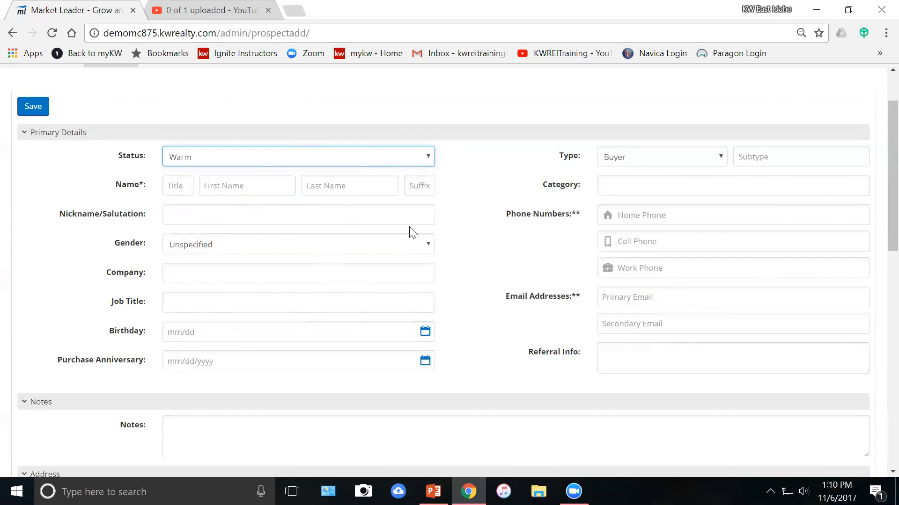
left_click(418, 161)
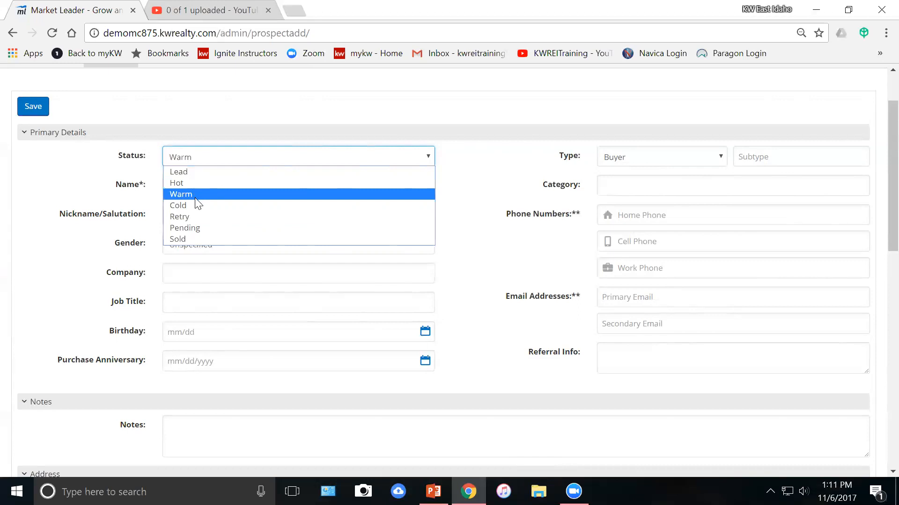
left_click(183, 191)
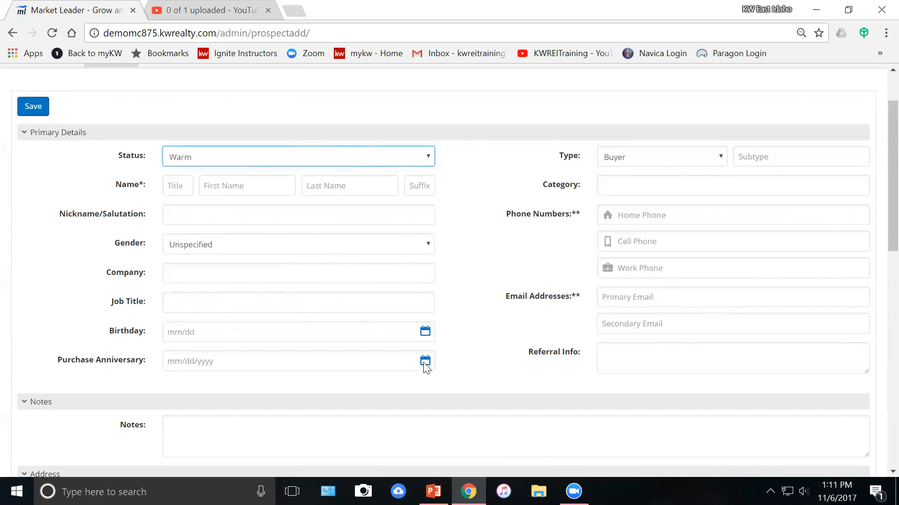
Fill in the contact's first name and last name, skipping the title field.
key("Tab")
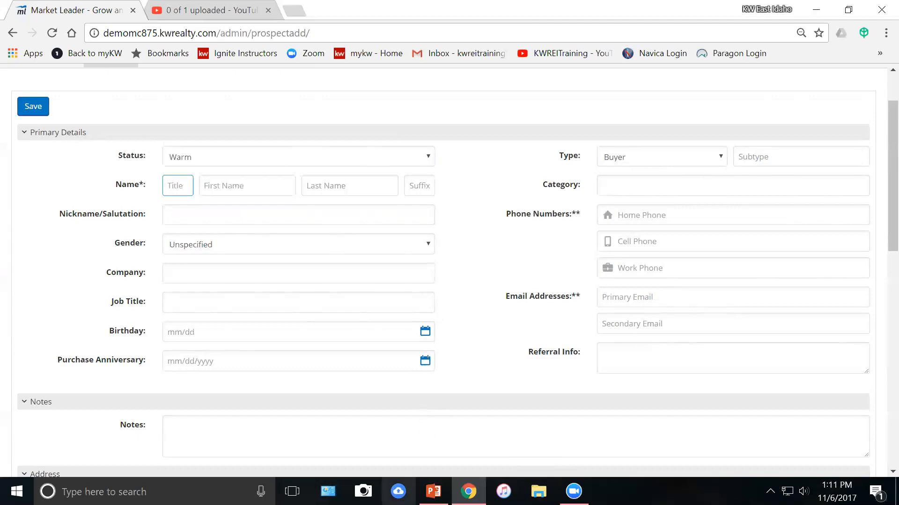
key("Tab")
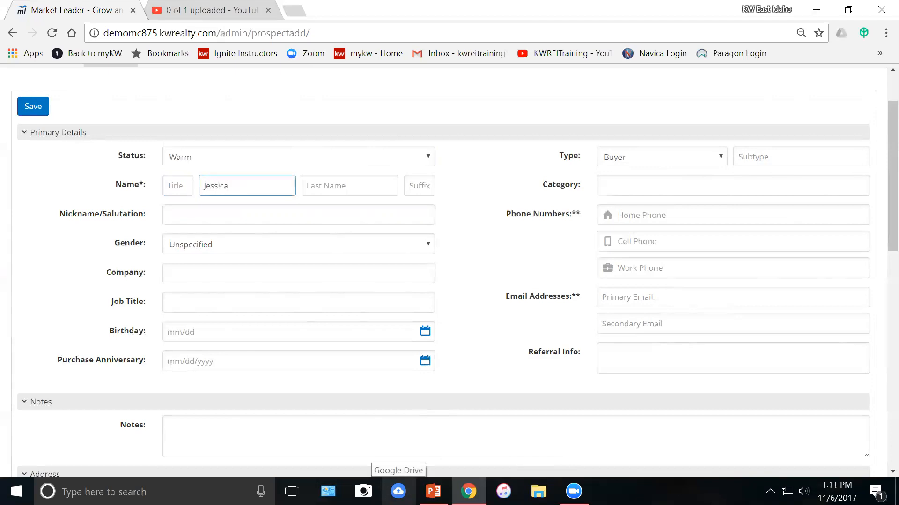
key("Tab")
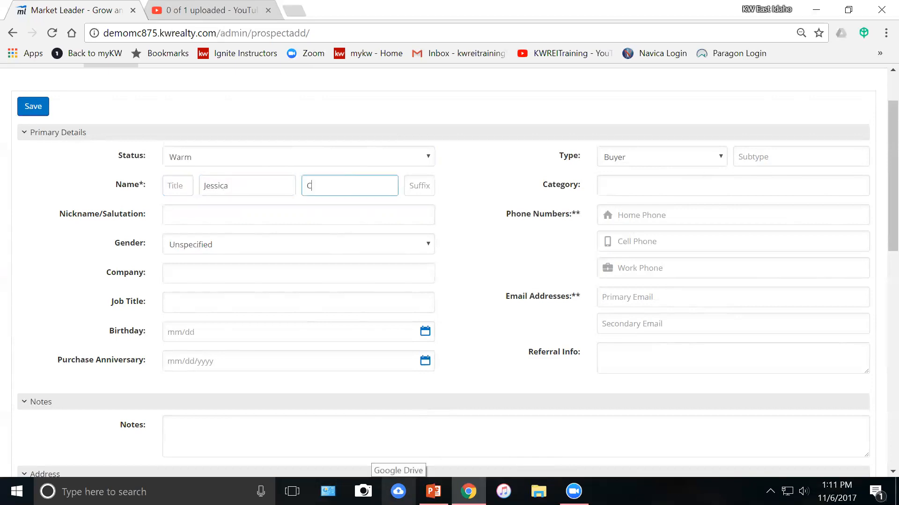
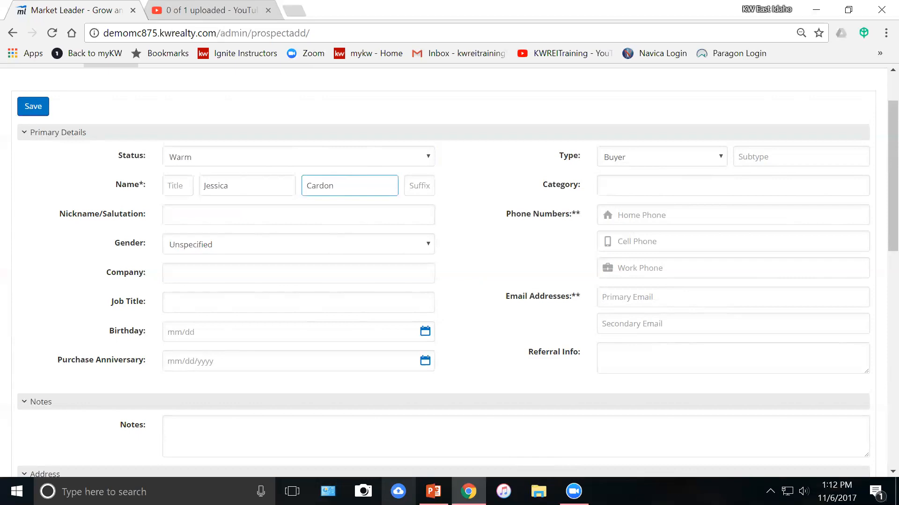
left_click(417, 187)
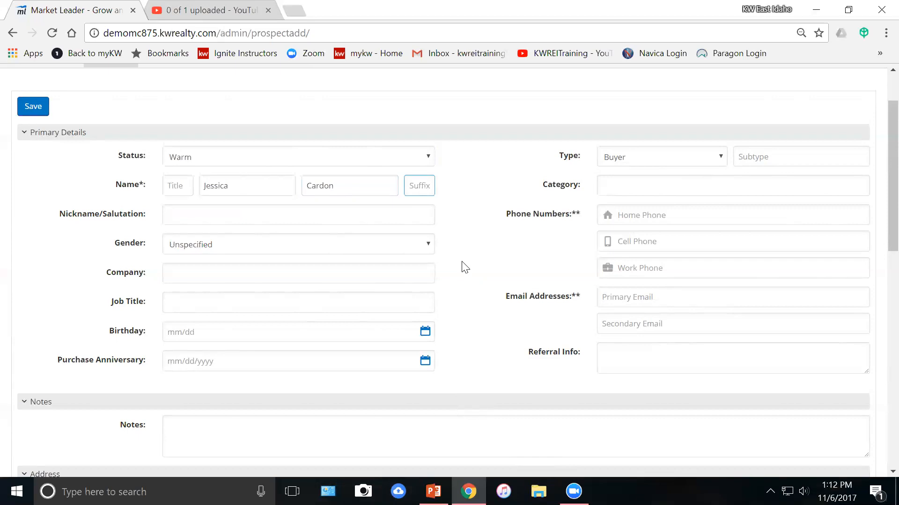
Enter the contact's nickname and change Gender from Unspecified to Female.
key("Tab")
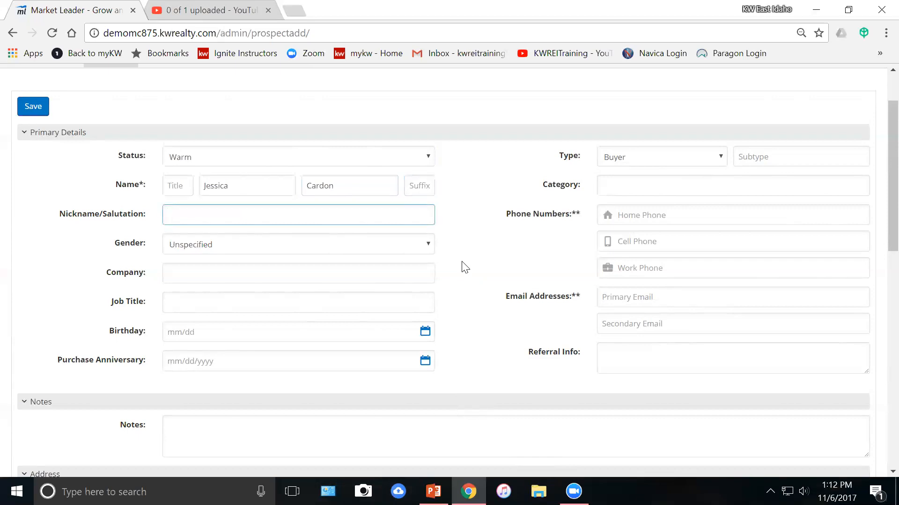
type("JJ")
key("Tab")
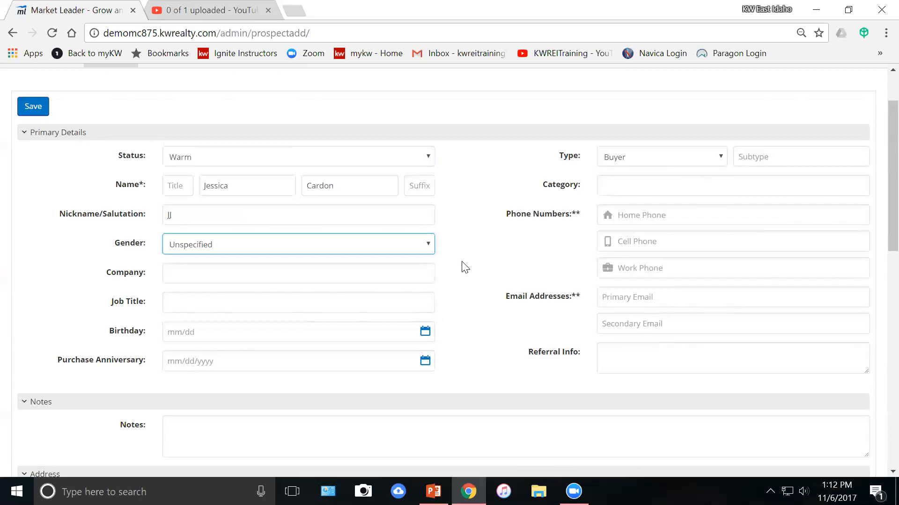
left_click(429, 245)
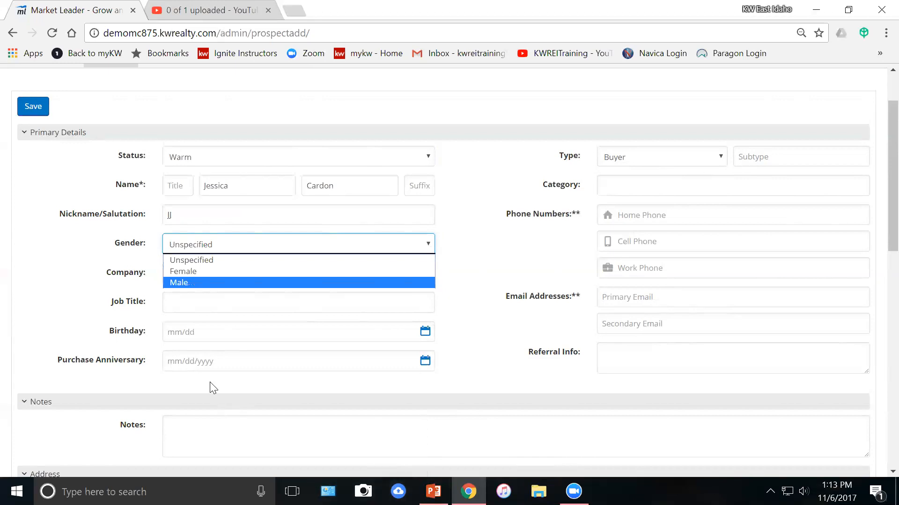
left_click(198, 272)
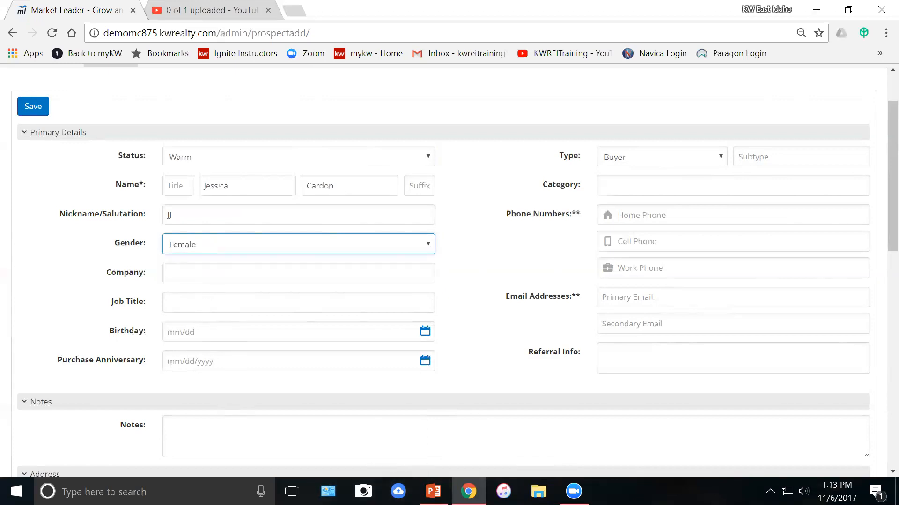
left_click(199, 273)
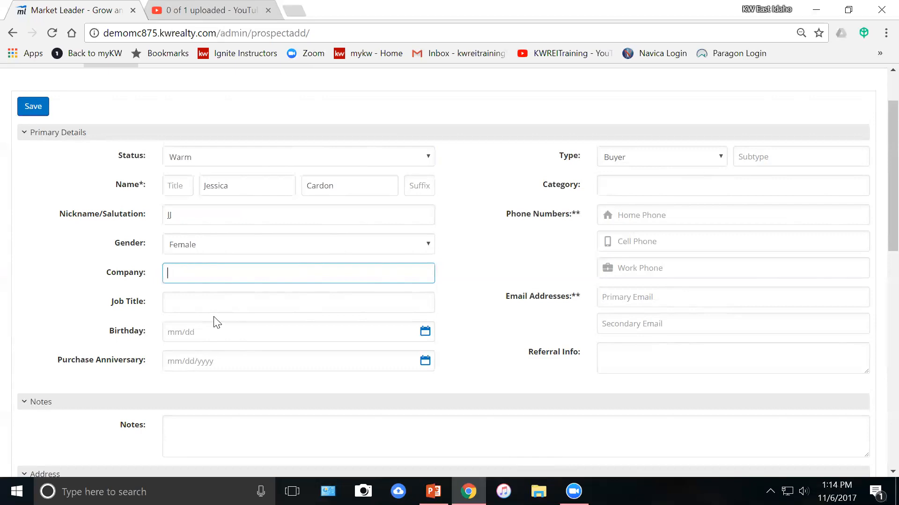
Leave Company and Job Title blank and move on to the Birthday date picker.
key("Tab")
key("Tab")
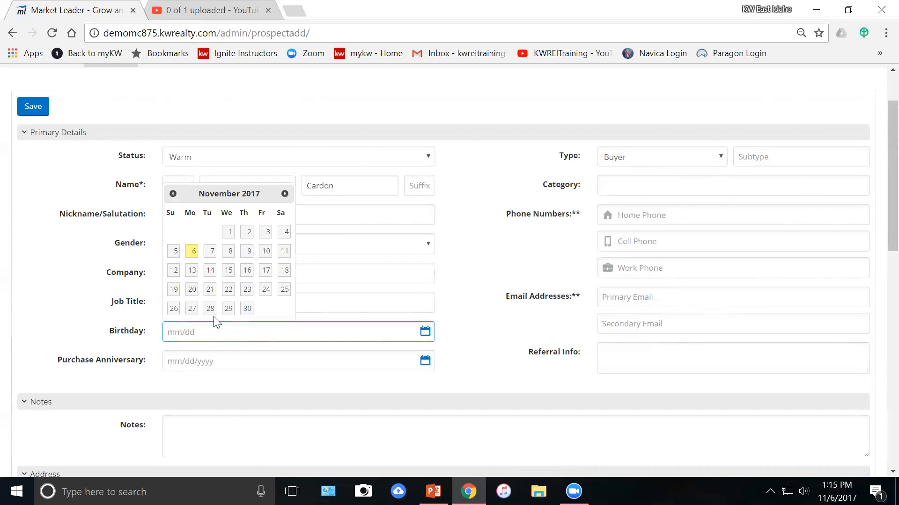
Enter 08/05 as the contact's Birthday and move on to Purchase Anniversary.
type("08/05")
key("Tab")
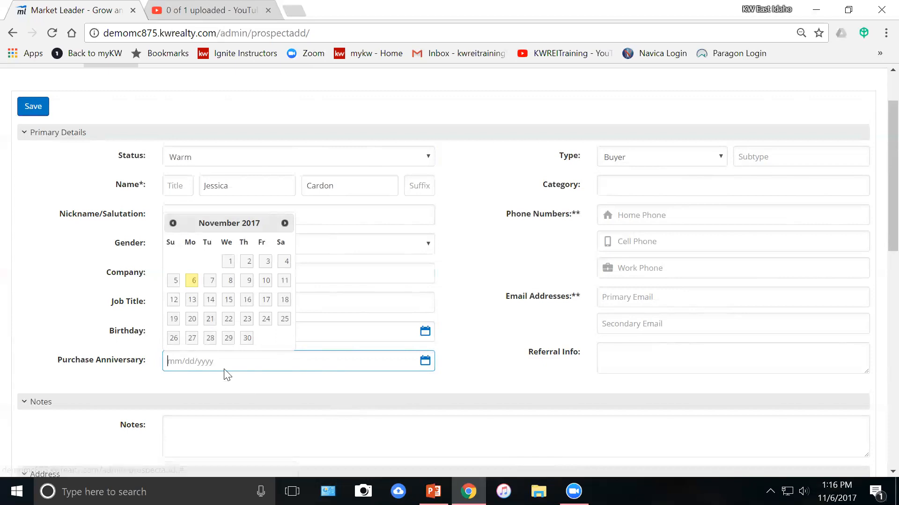
Set the Purchase Anniversary to 11/03/2017 and bring up the Type choices.
left_click(265, 262)
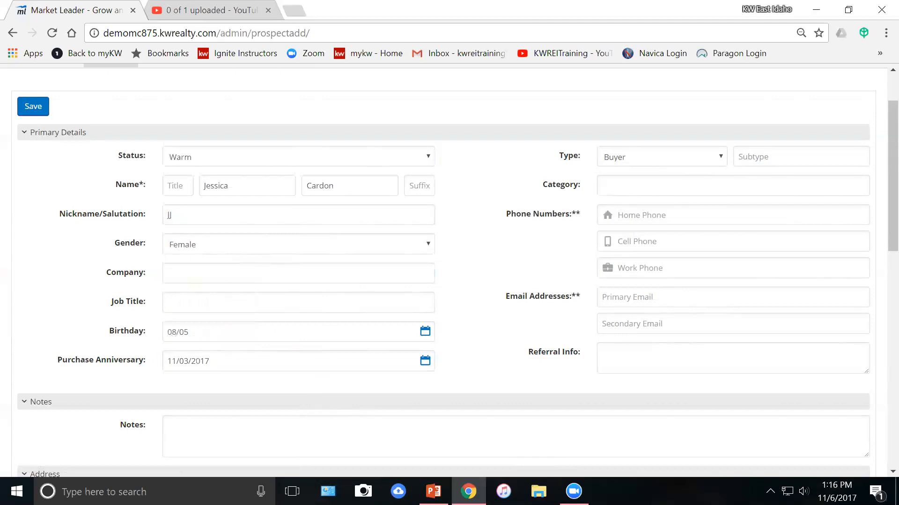
left_click(651, 162)
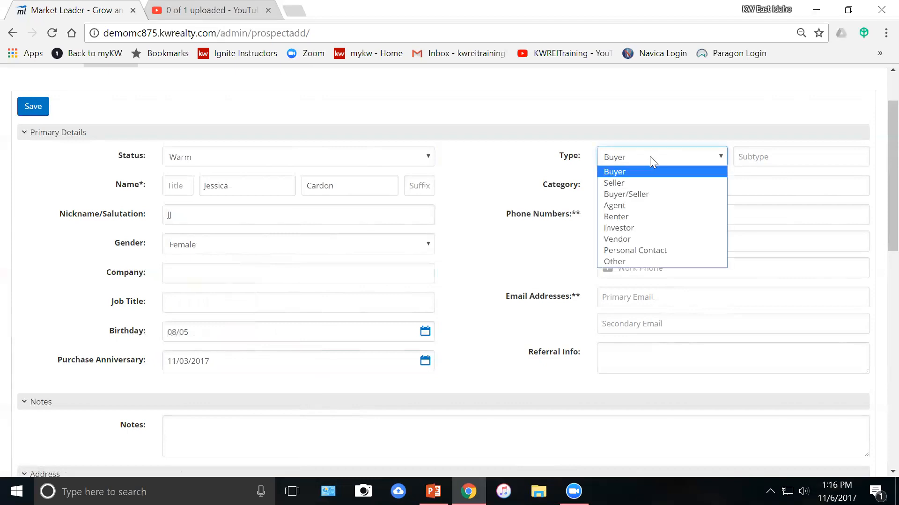
Change the contact Type from Buyer to Agent, leaving Subtype empty.
left_click(625, 207)
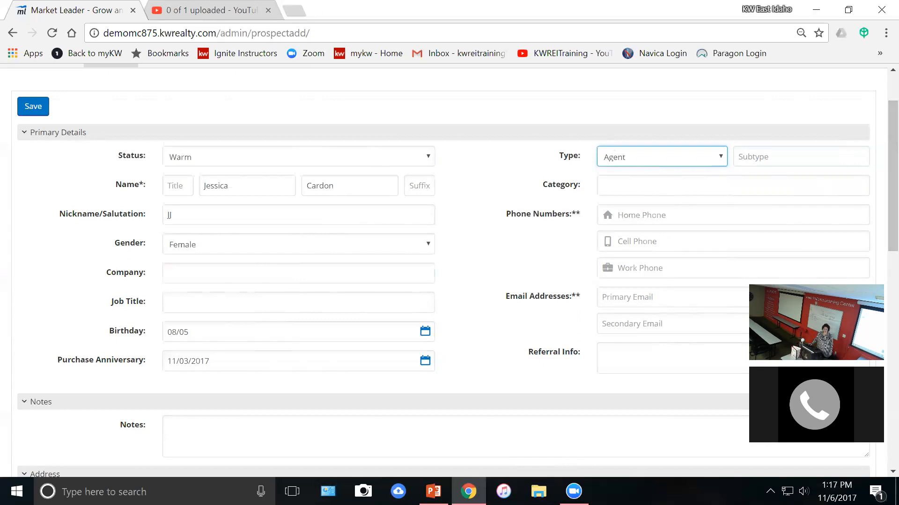
key("Tab")
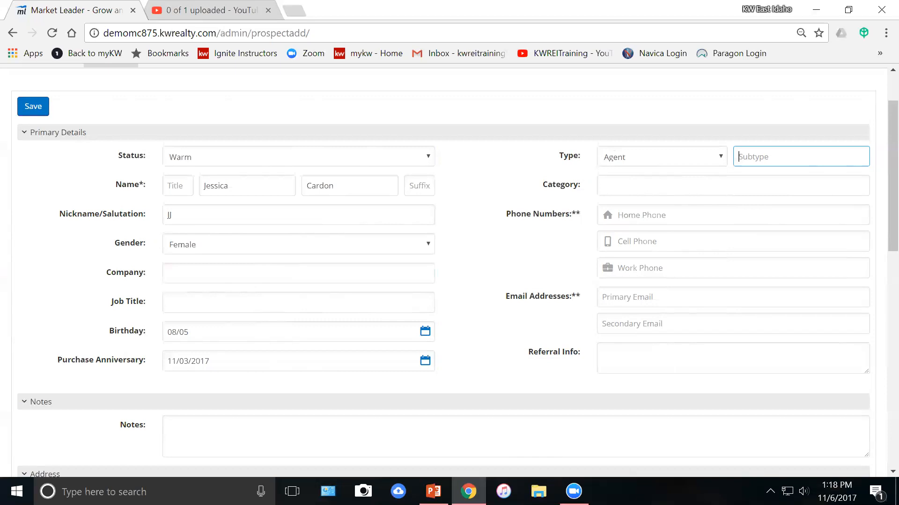
key("Tab")
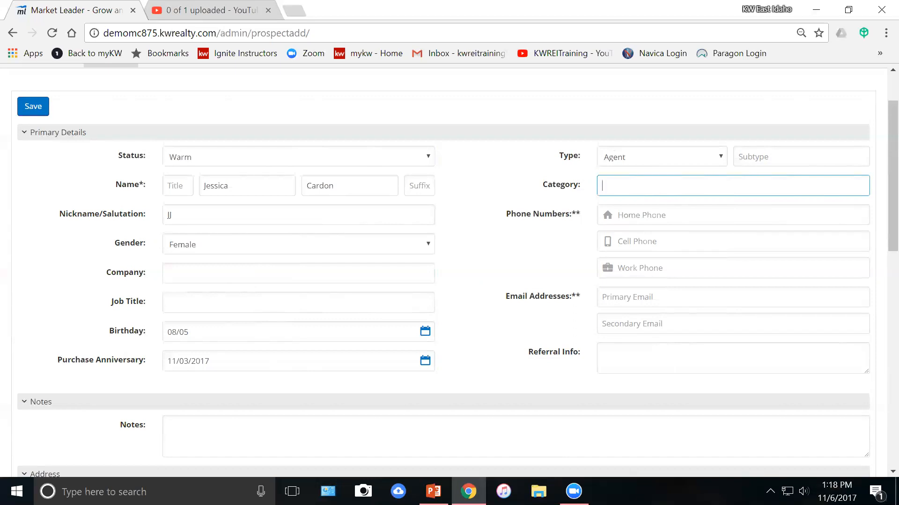
key("Tab")
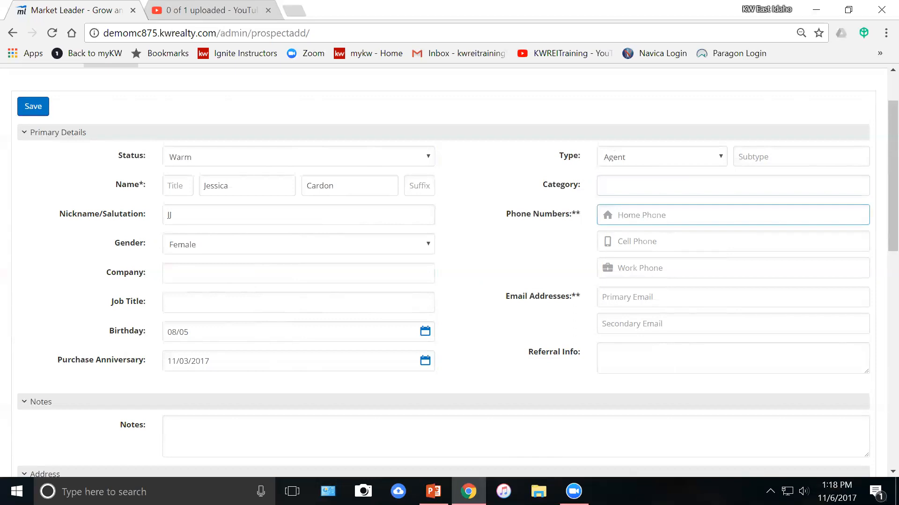
left_click(821, 292)
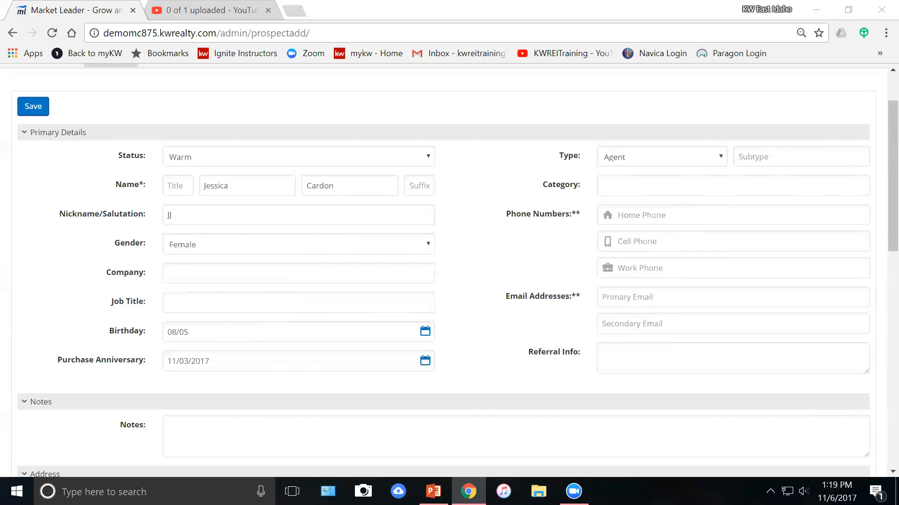
scroll(477, 315, "down", 1)
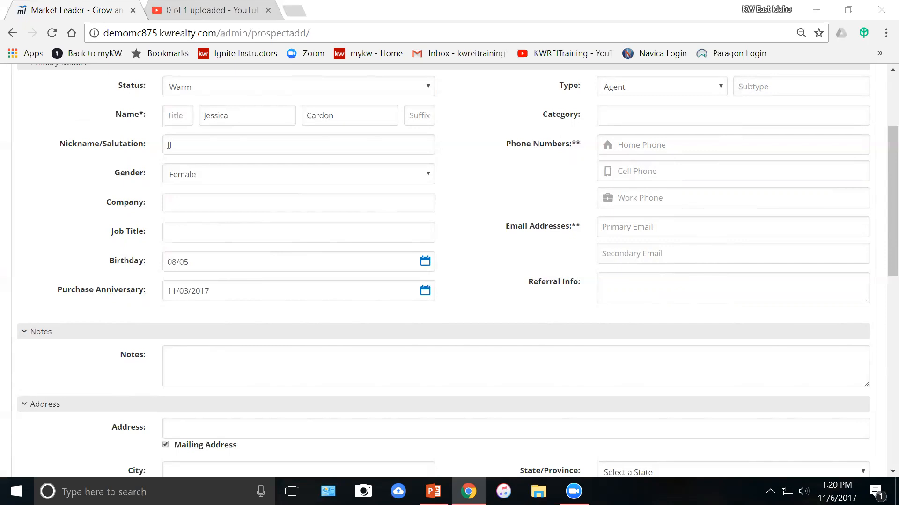
scroll(506, 225, "down", 3)
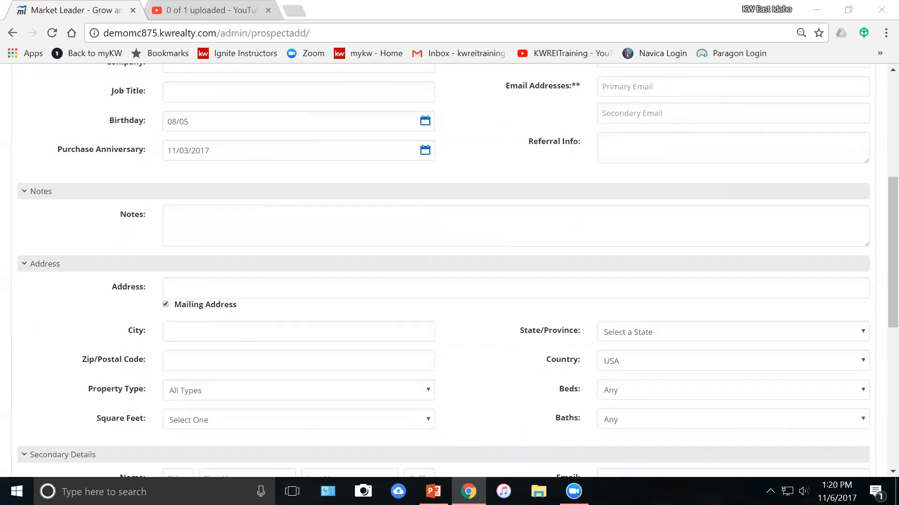
scroll(389, 138, "down", 2)
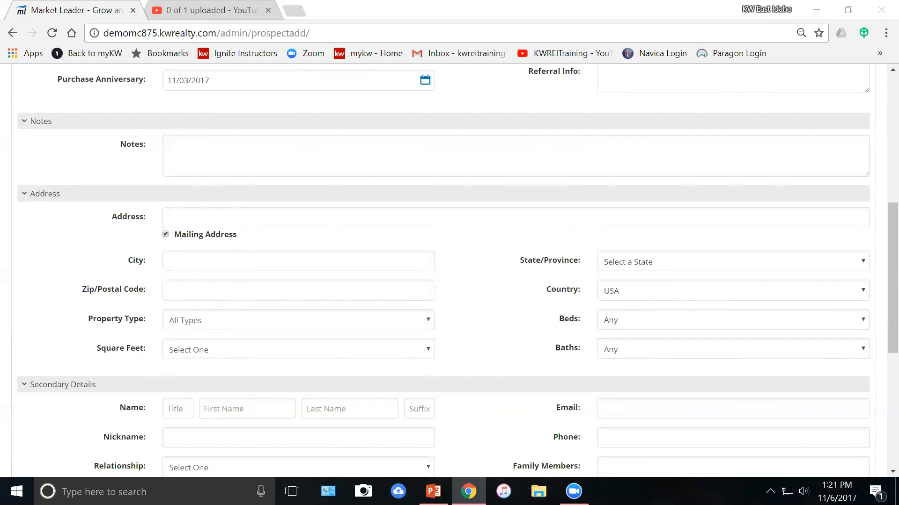
scroll(449, 267, "down", 1)
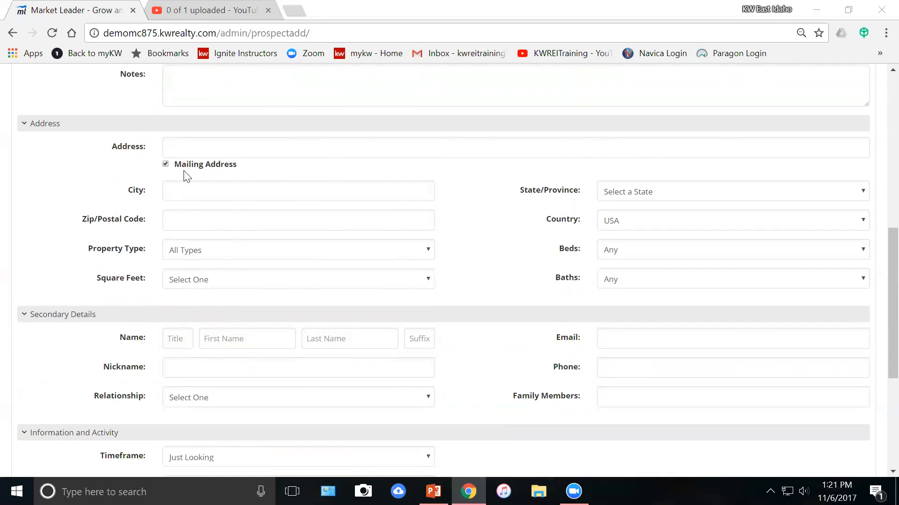
scroll(381, 248, "down", 1)
scroll(381, 249, "up", 1)
left_click(246, 255)
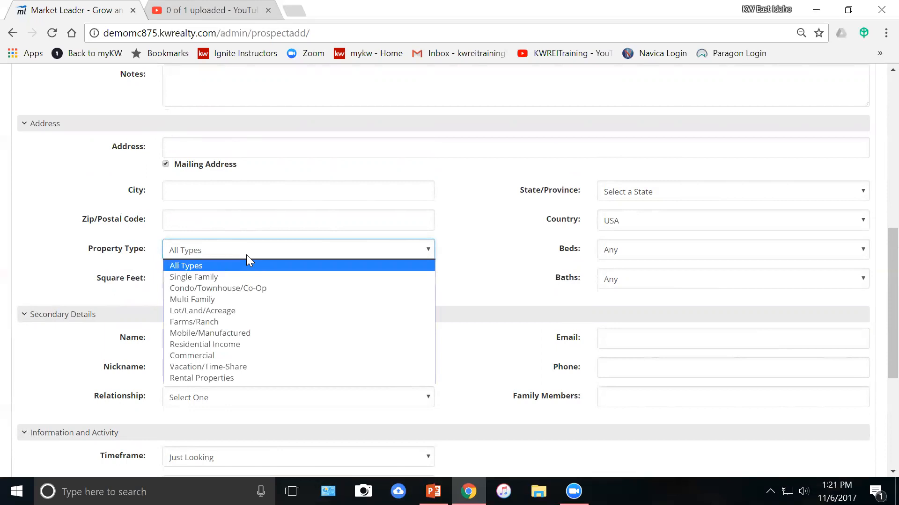
left_click(246, 255)
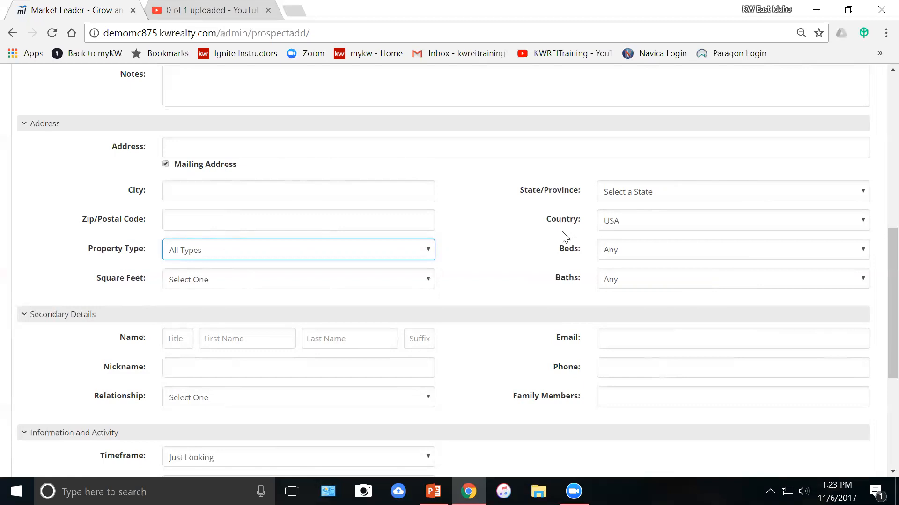
scroll(533, 251, "down", 2)
scroll(534, 252, "down", 1)
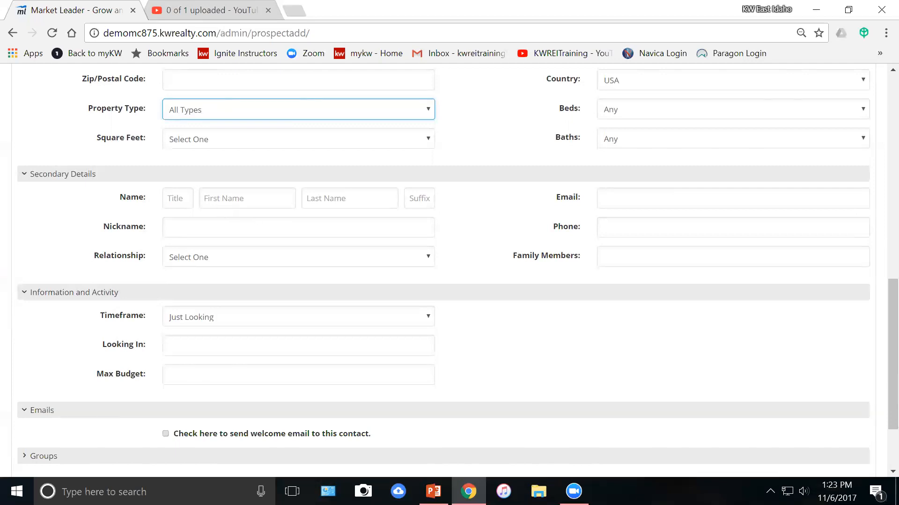
left_click(238, 264)
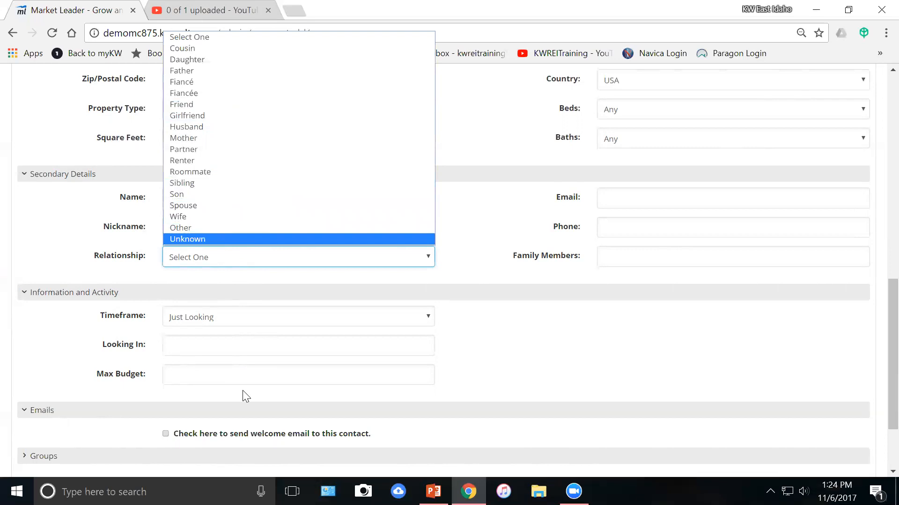
left_click(498, 209)
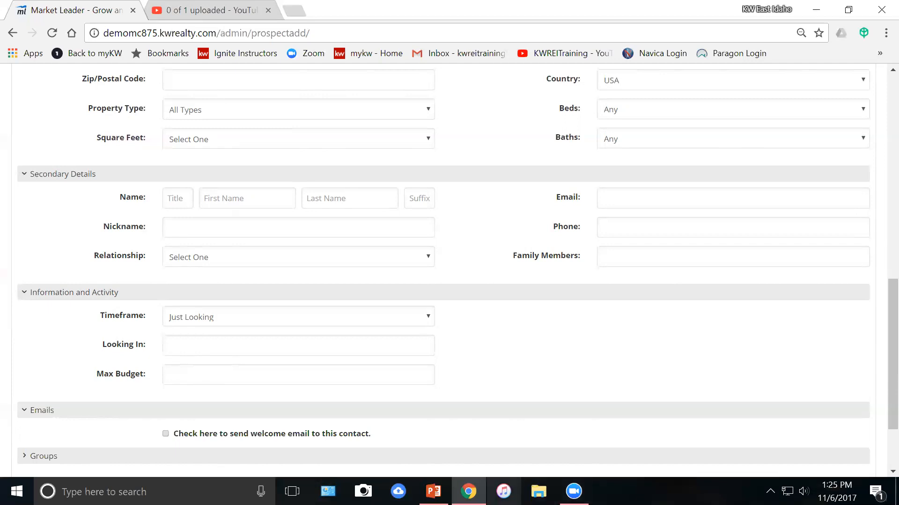
scroll(552, 326, "down", 2)
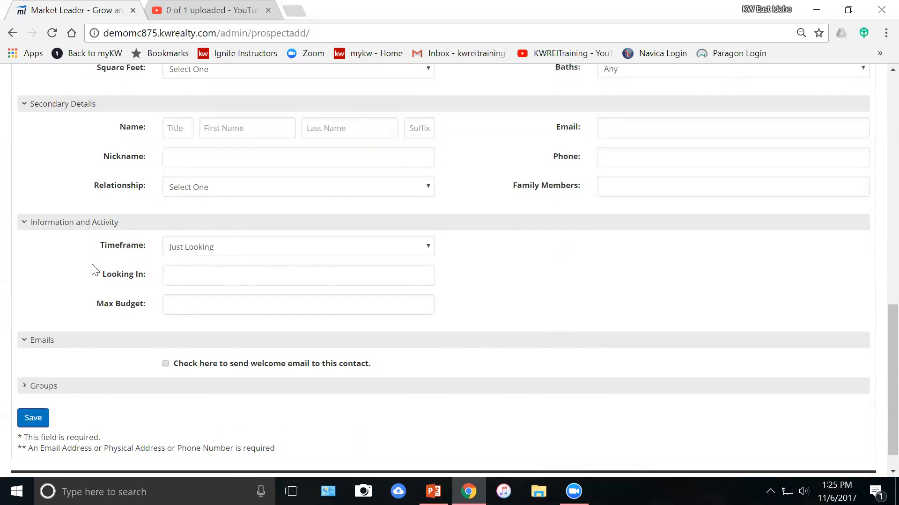
scroll(90, 279, "down", 1)
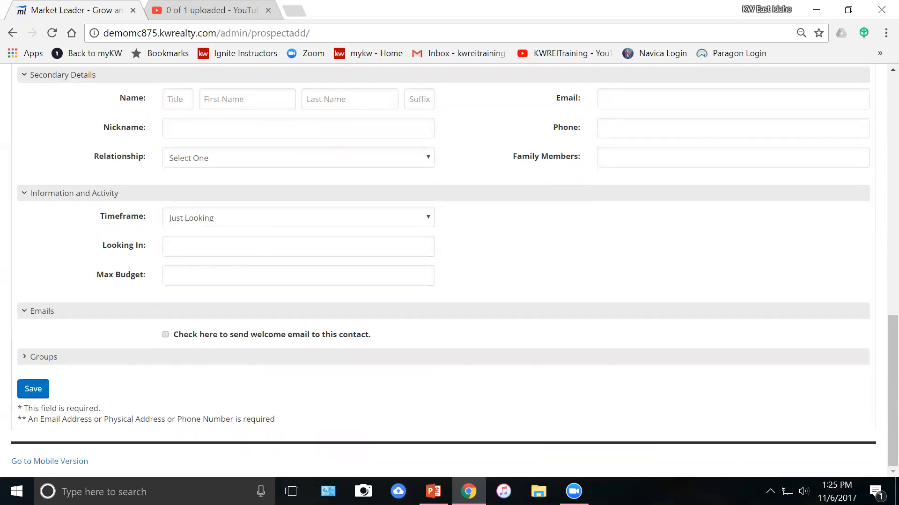
left_click(302, 226)
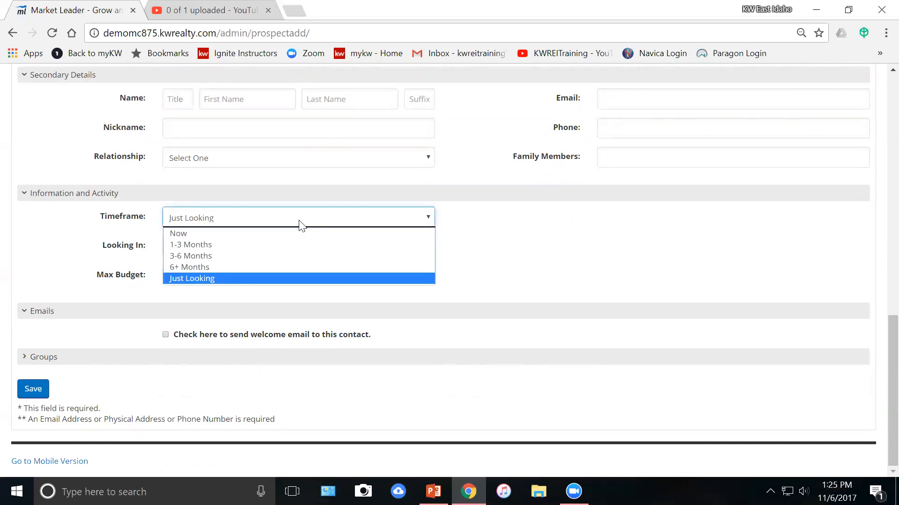
left_click(302, 226)
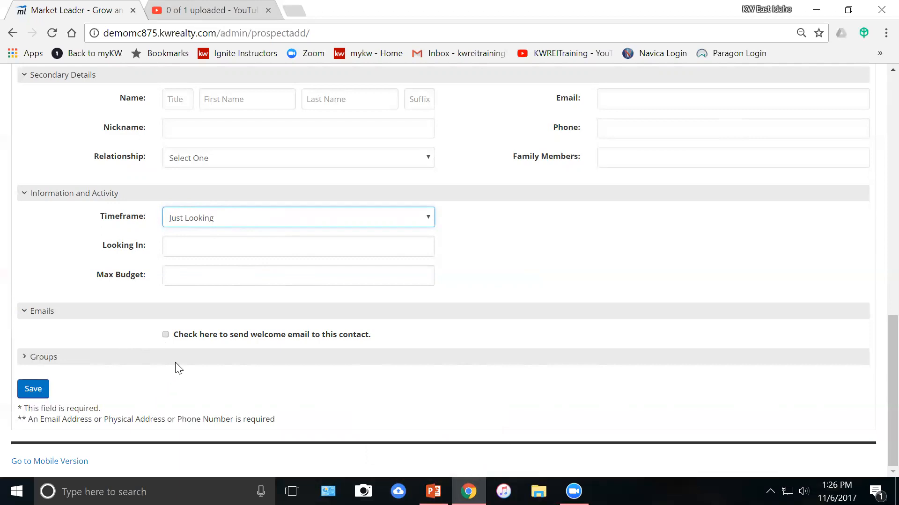
Tick the welcome email option to reveal the default Welcome Email Message text.
left_click(165, 335)
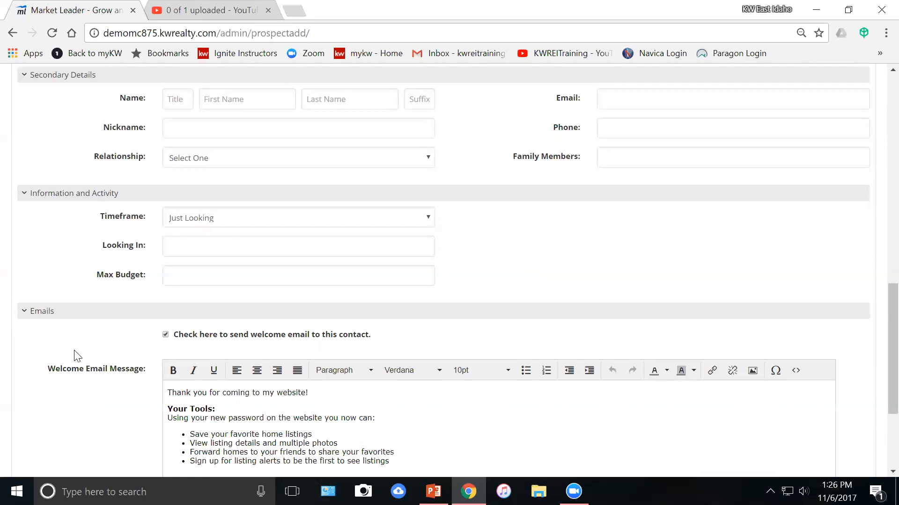
scroll(75, 355, "down", 3)
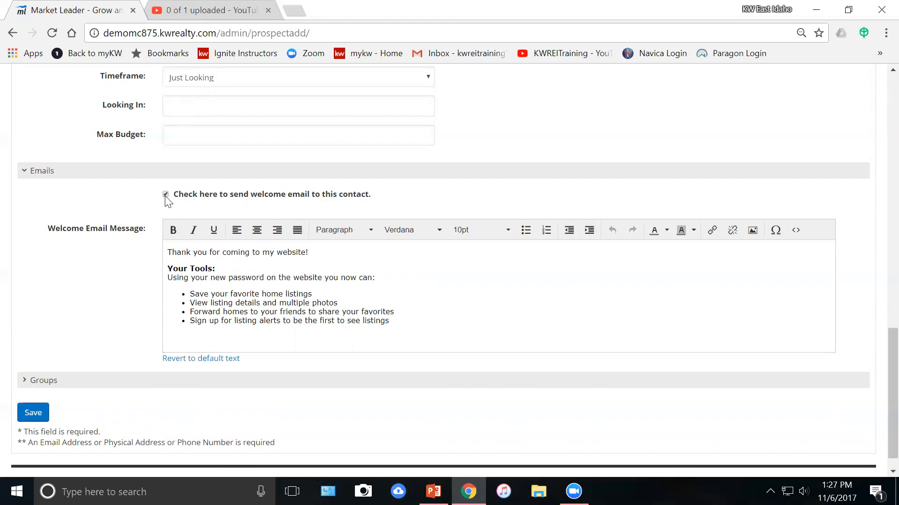
Keep the default welcome message and expand the Groups list, with no groups checked.
scroll(120, 307, "down", 1)
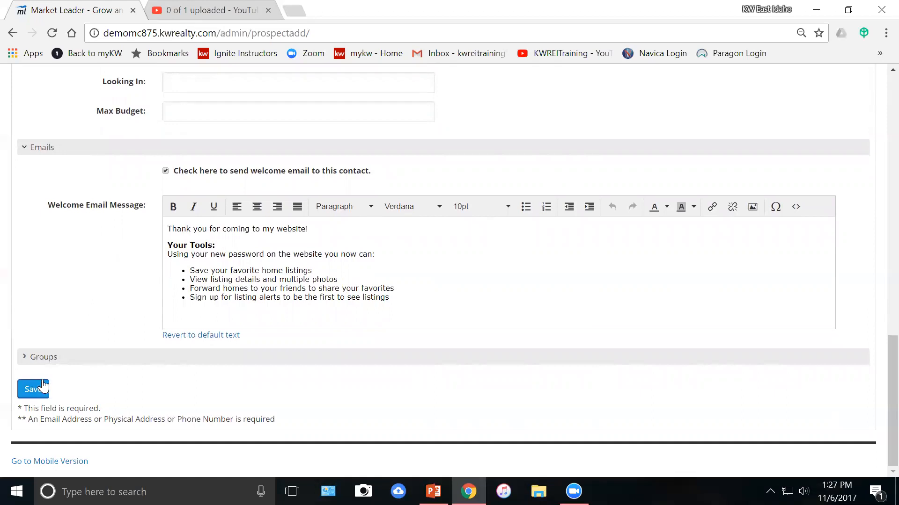
left_click(44, 357)
scroll(72, 323, "down", 1)
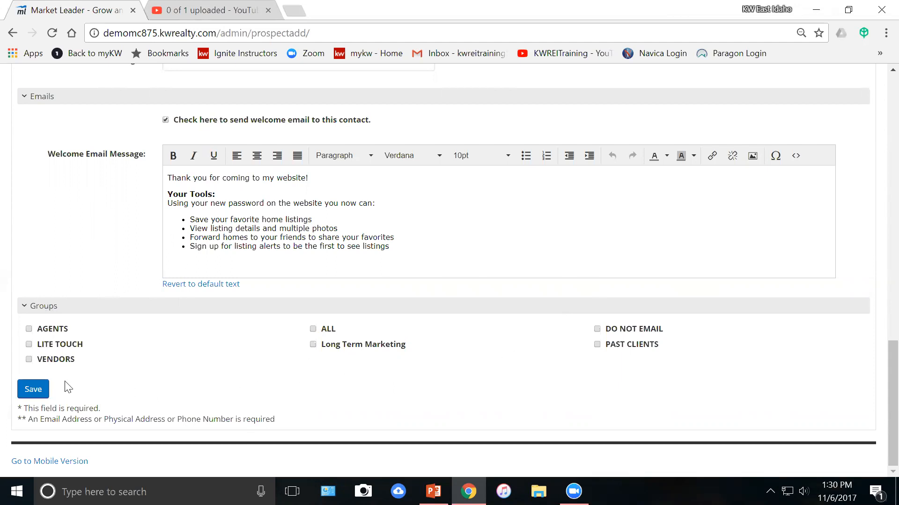
Add the contact to the Long Term Marketing group and submit the form.
left_click(313, 344)
left_click(37, 391)
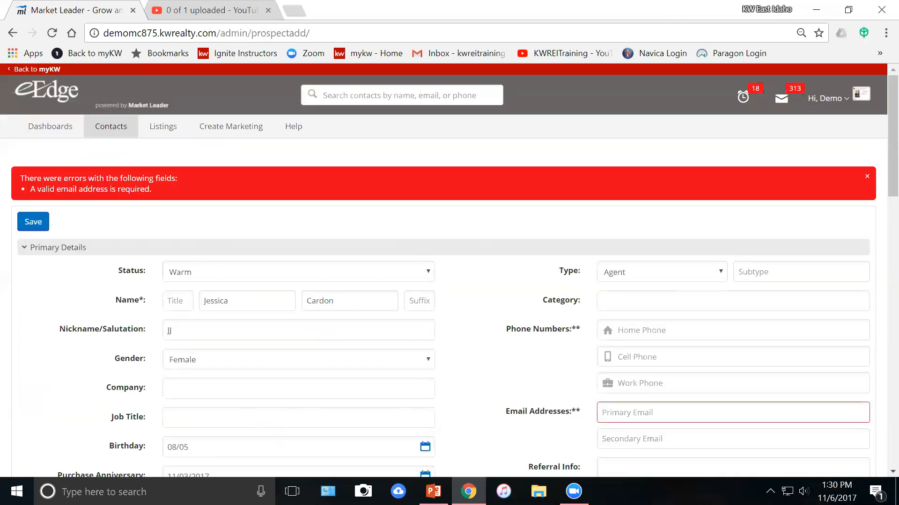
scroll(226, 297, "down", 3)
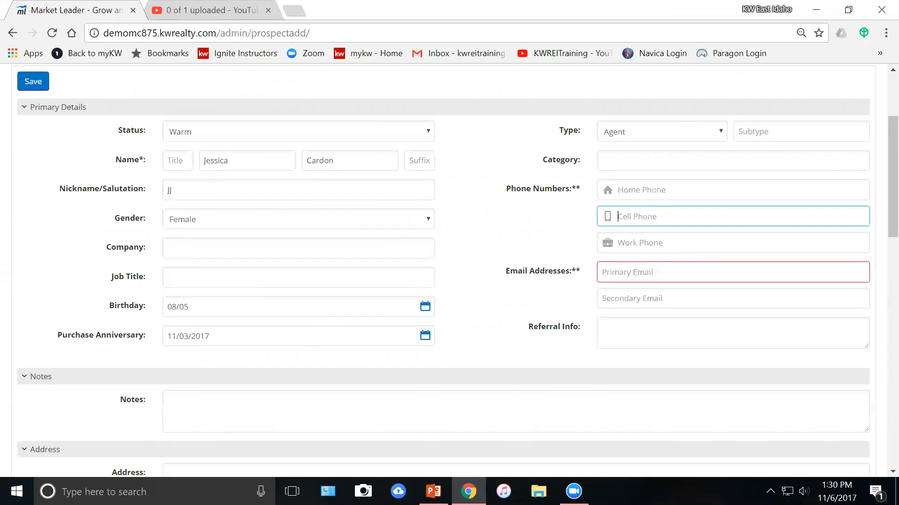
Enter the contact's phone number, street address, city and zip code 83406.
scroll(641, 351, "down", 5)
left_click(510, 263)
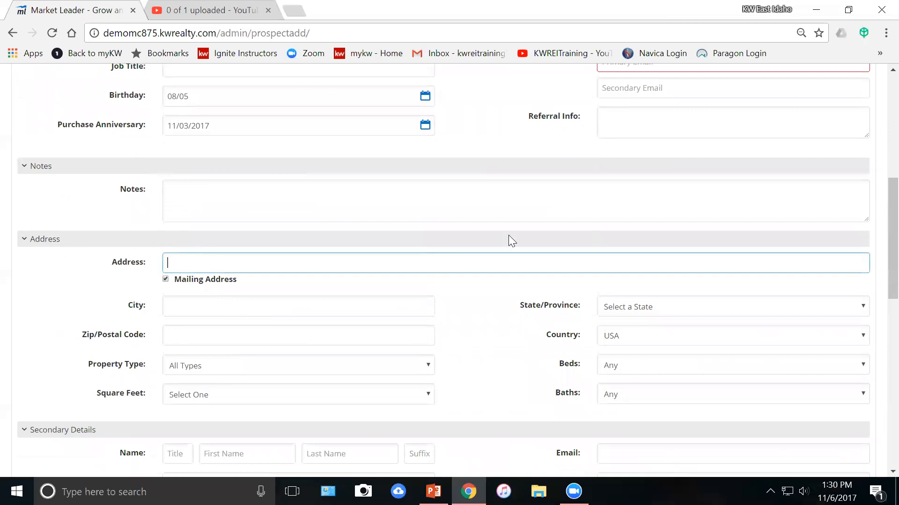
key("Tab")
key("Tab")
type("Ammon")
key("Tab")
type("83406")
key("Tab")
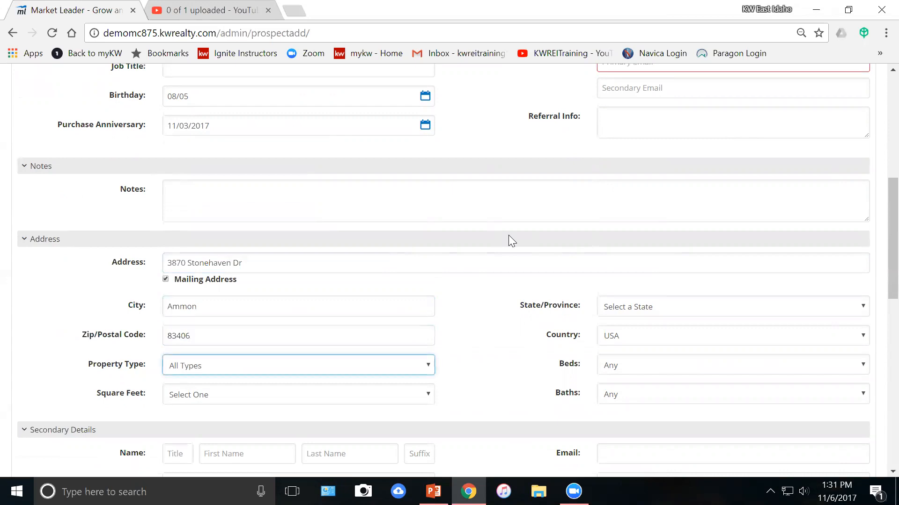
Set the state to Idaho and return to the email error banner at the top.
left_click(729, 307)
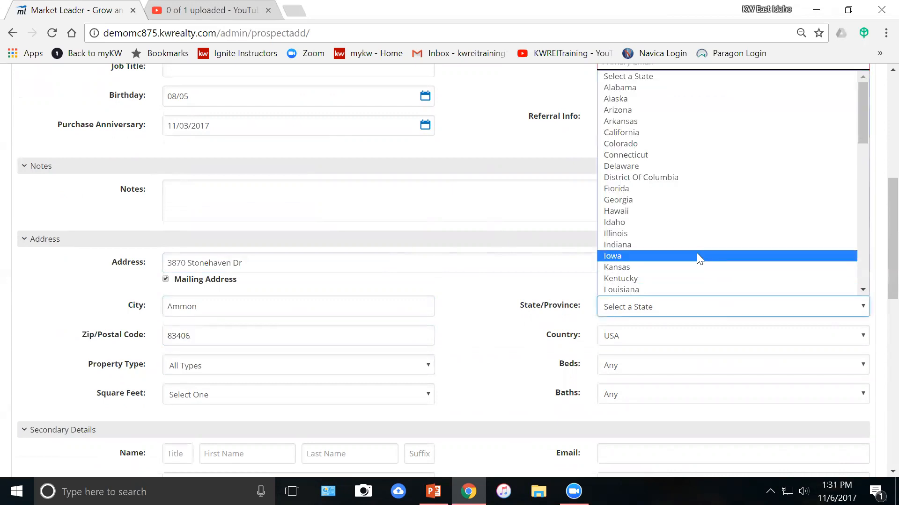
left_click(693, 223)
scroll(481, 296, "down", 5)
scroll(506, 301, "up", 5)
scroll(505, 301, "up", 8)
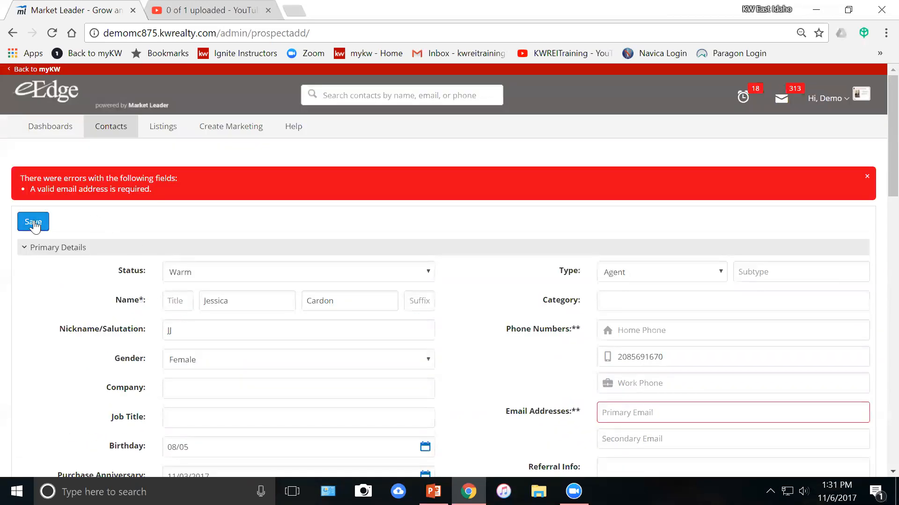
Fill in the contact's address in the Primary Email field.
scroll(345, 250, "down", 3)
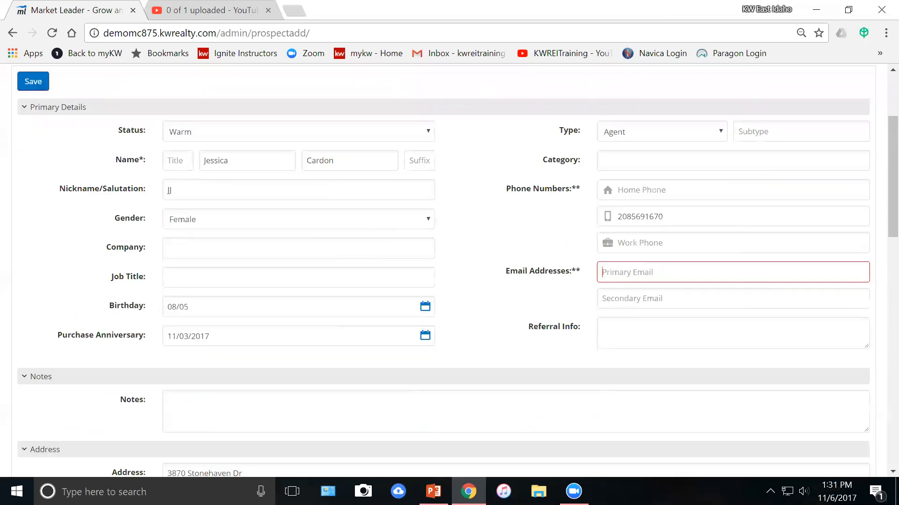
scroll(534, 287, "up", 3)
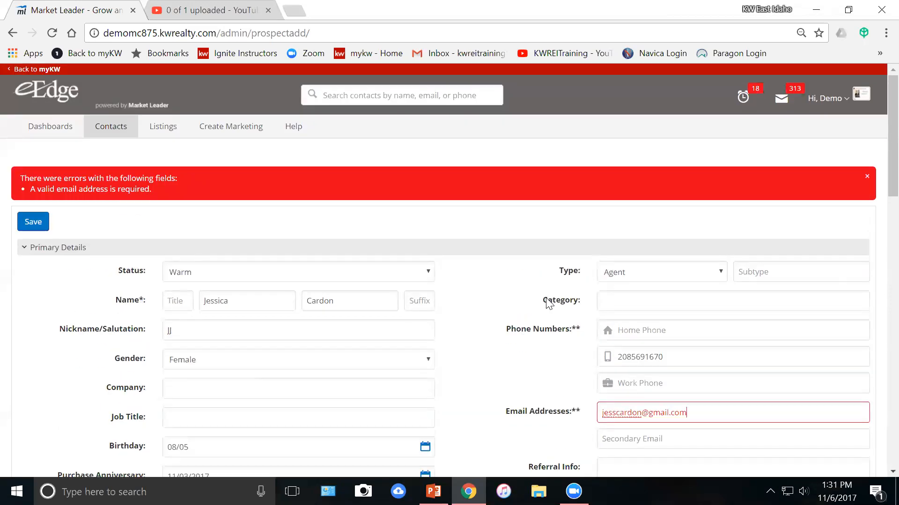
mouse_move(109, 133)
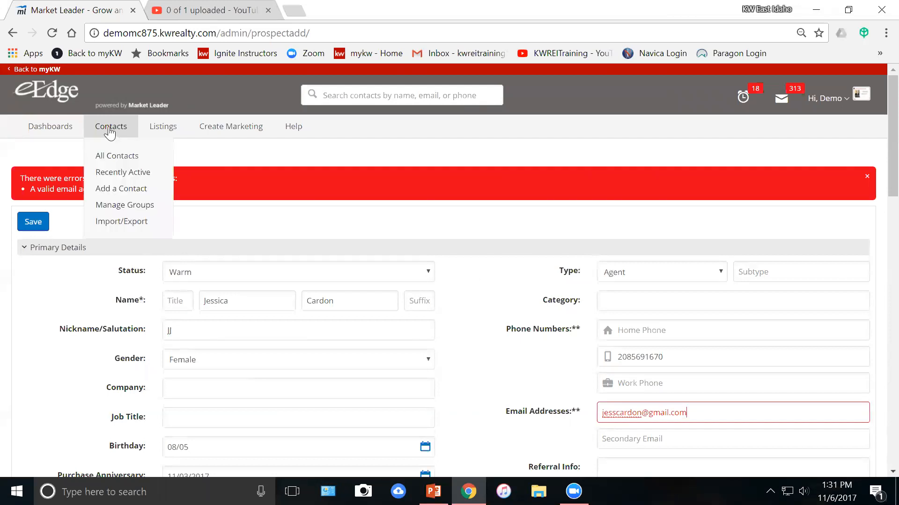
Open the existing warm contact from All Contacts and check her 11 reminders.
left_click(117, 158)
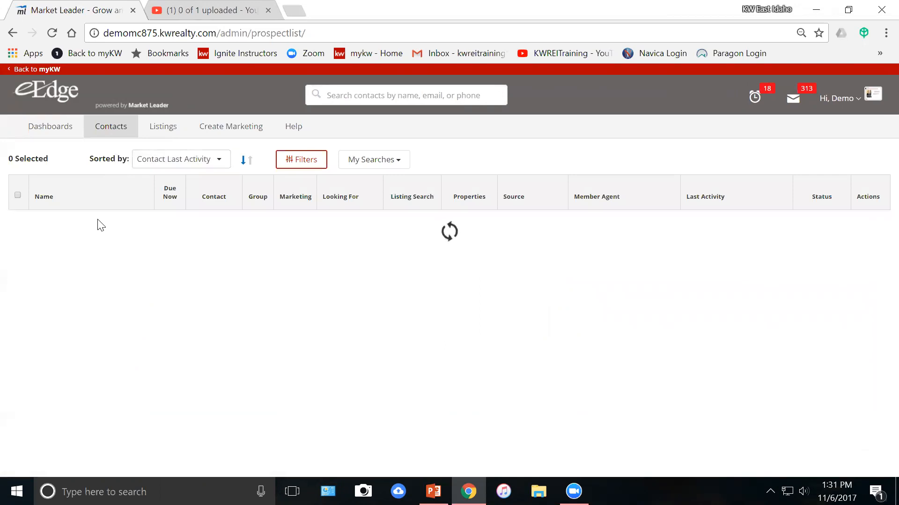
left_click(75, 227)
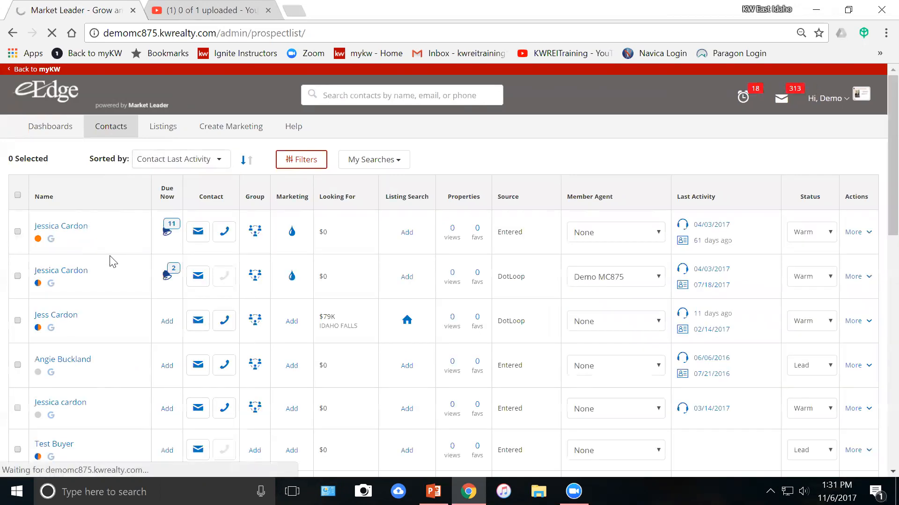
scroll(229, 344, "down", 2)
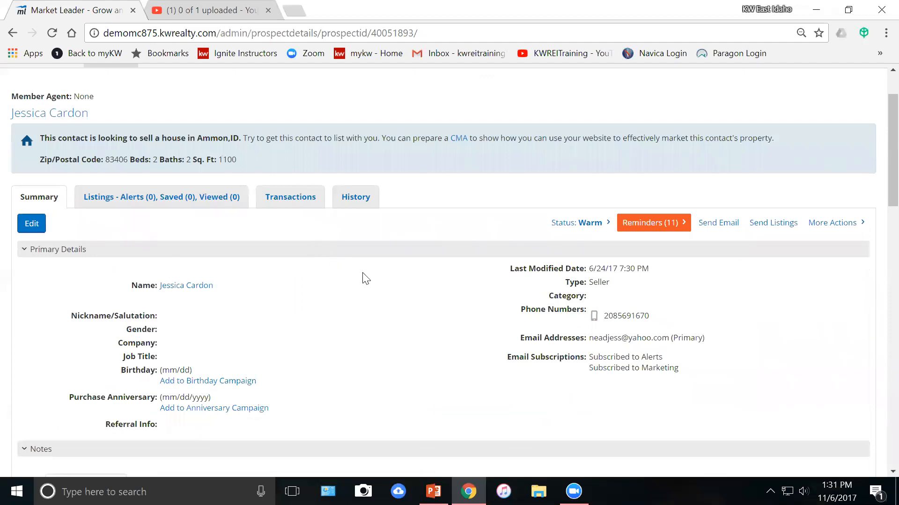
scroll(366, 278, "down", 3)
scroll(363, 281, "up", 3)
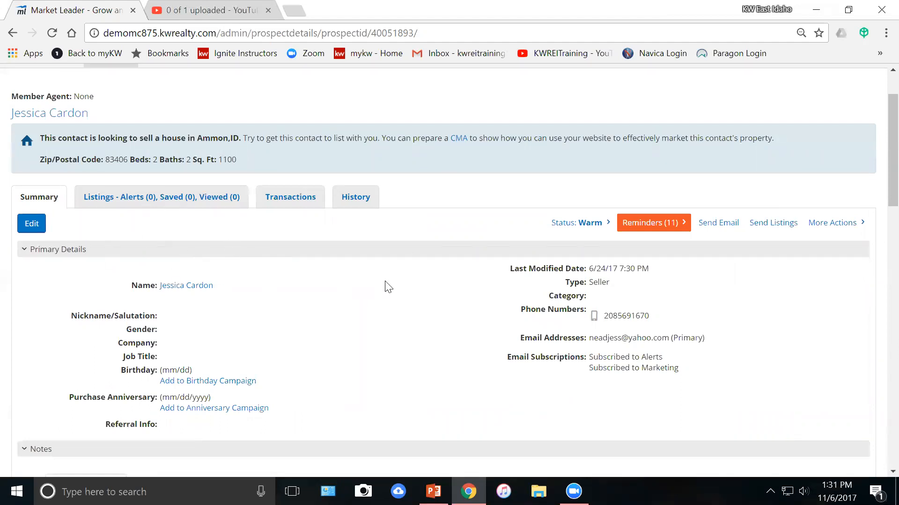
left_click(679, 229)
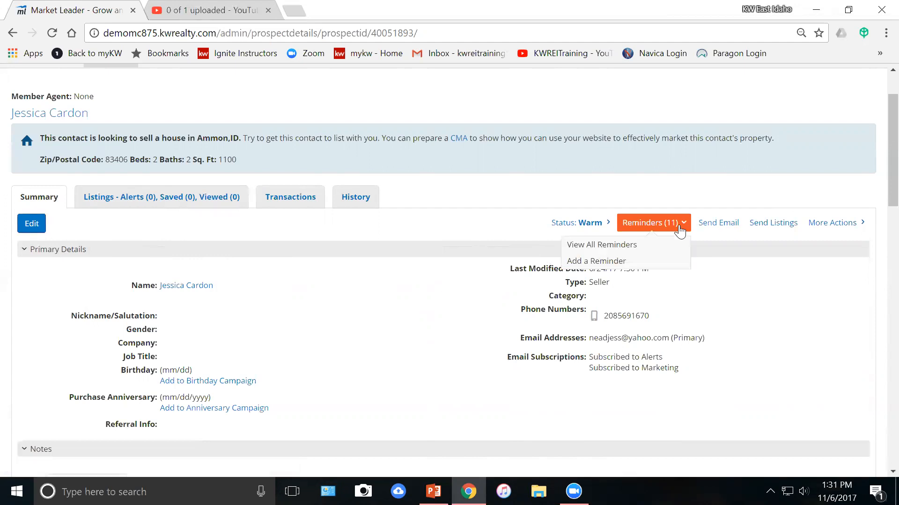
left_click(679, 229)
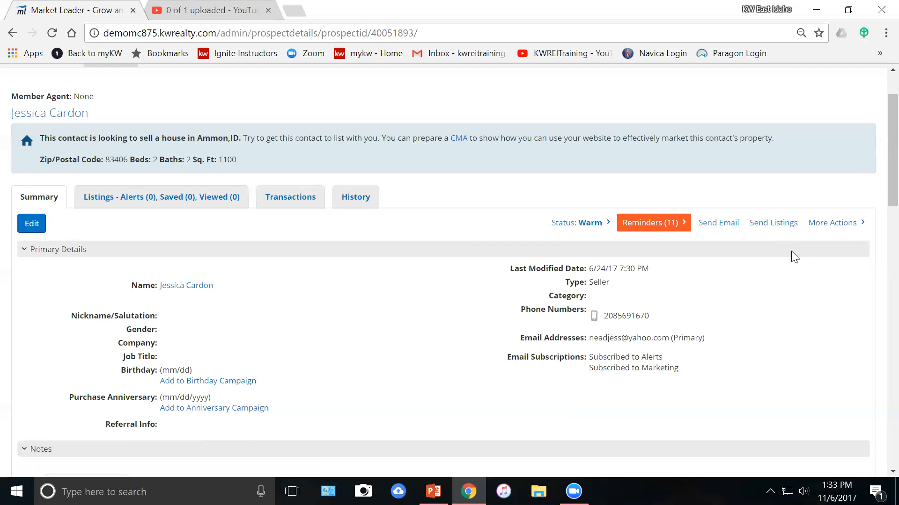
Send the recommended $1,500,000 and $1,250,000 listings to the contact.
left_click(777, 223)
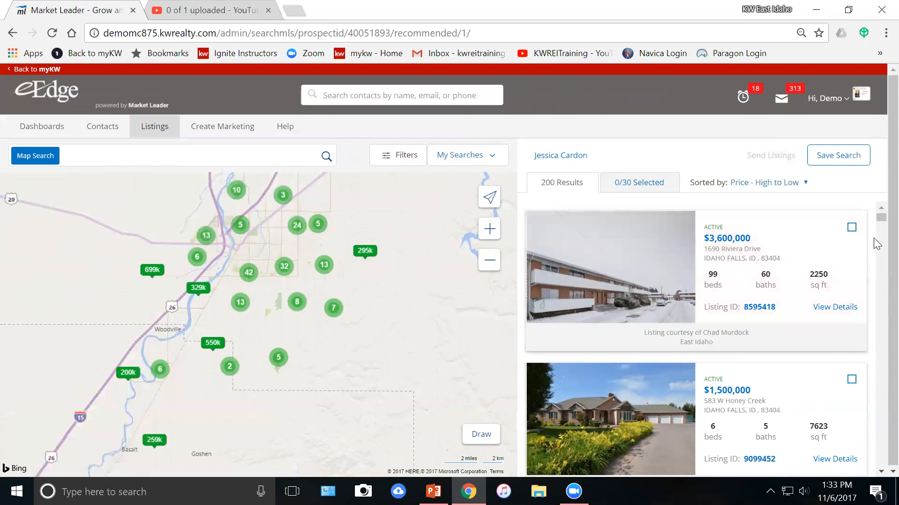
scroll(870, 248, "down", 1)
left_click(851, 310)
scroll(853, 314, "down", 2)
left_click(851, 314)
scroll(814, 229, "down", 1)
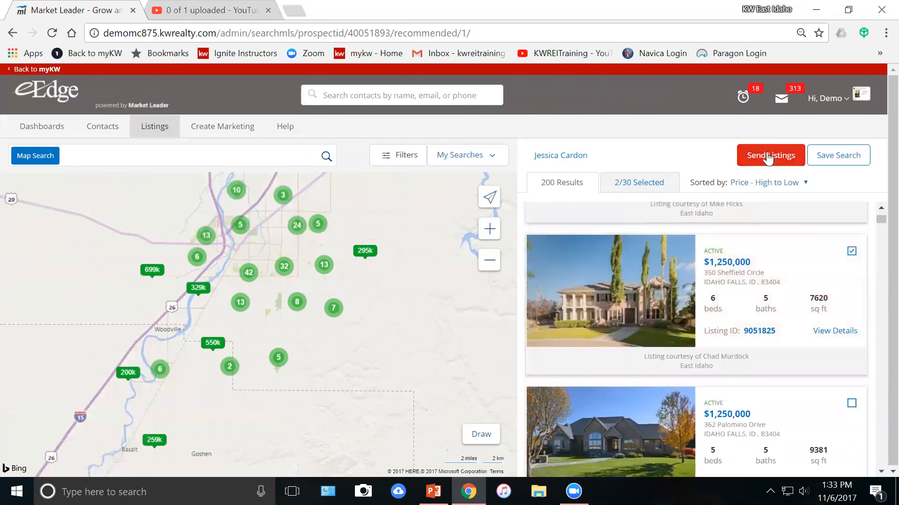
left_click(768, 160)
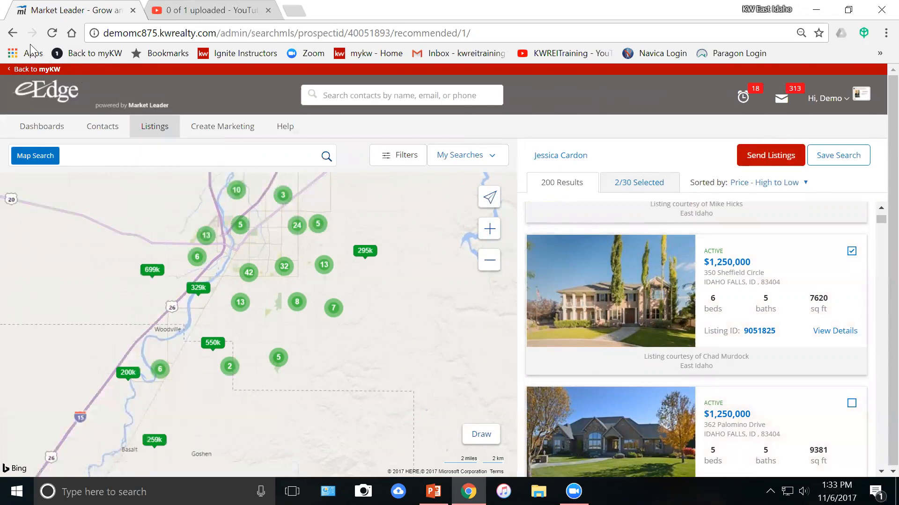
Review the contact's listing alerts and viewed listings, then return to the summary details.
left_click(12, 33)
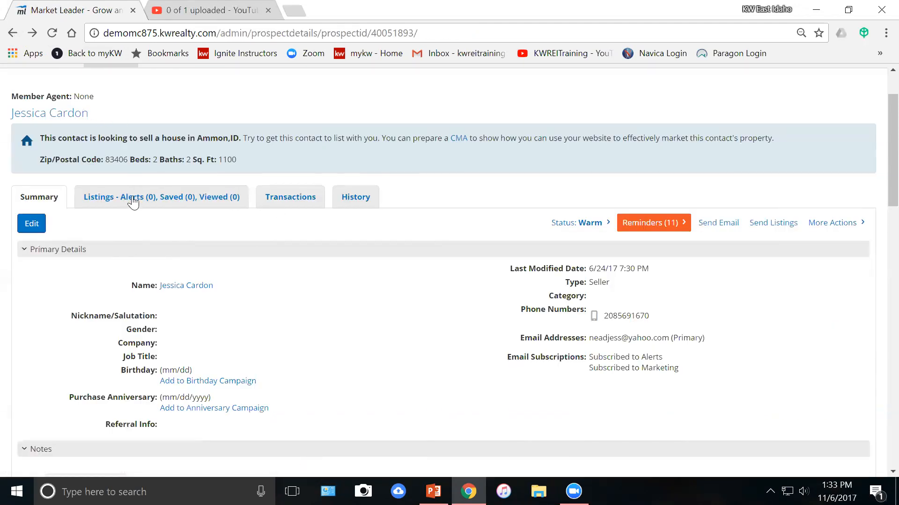
left_click(143, 197)
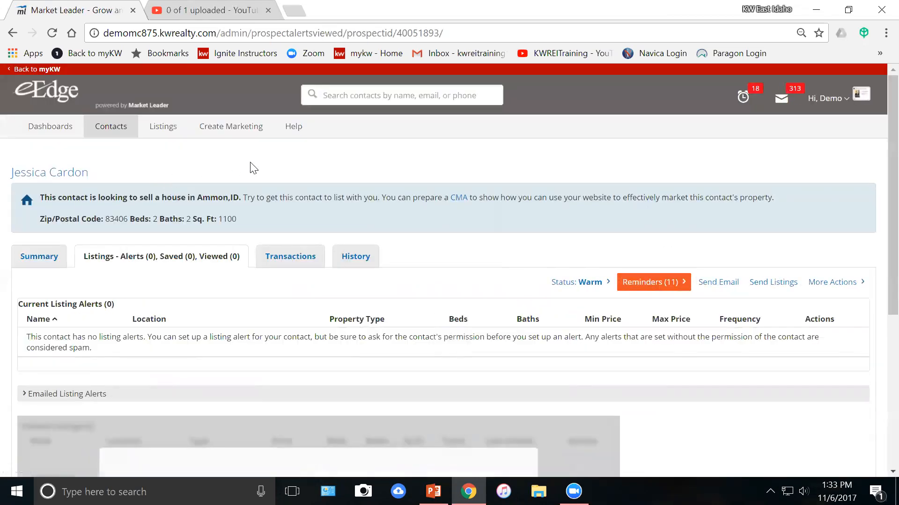
scroll(252, 180, "down", 1)
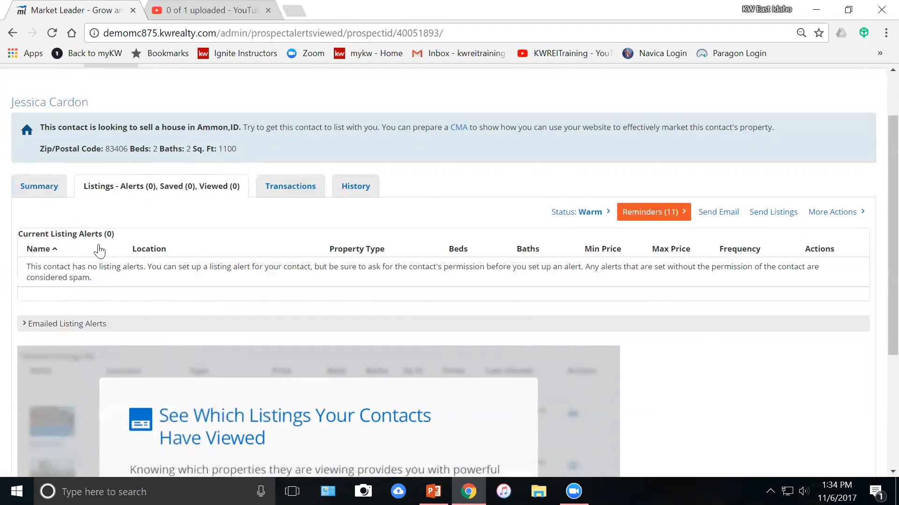
left_click(48, 188)
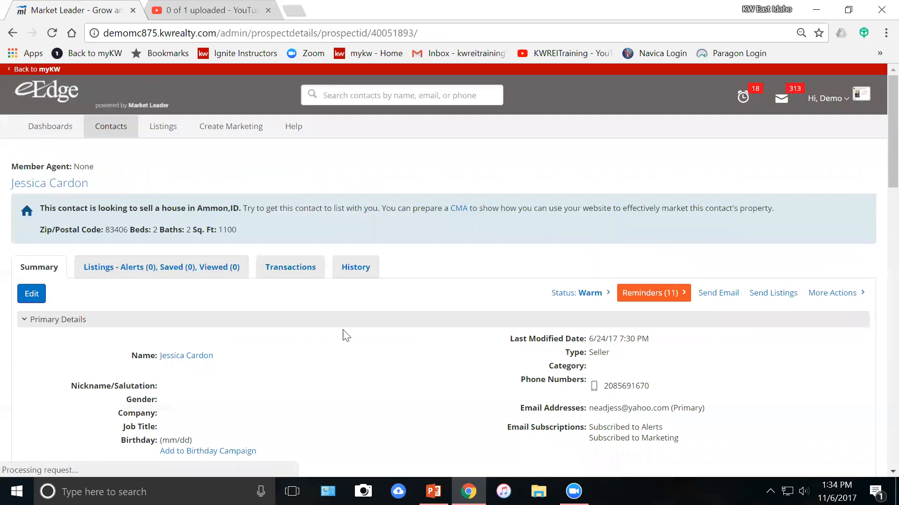
scroll(412, 335, "down", 3)
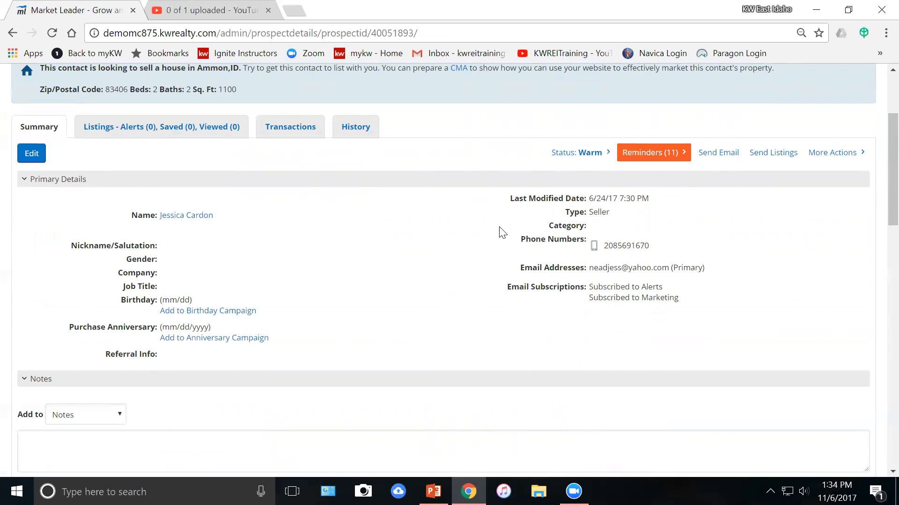
Show the contact's extra actions and scroll down the contact page.
left_click(829, 157)
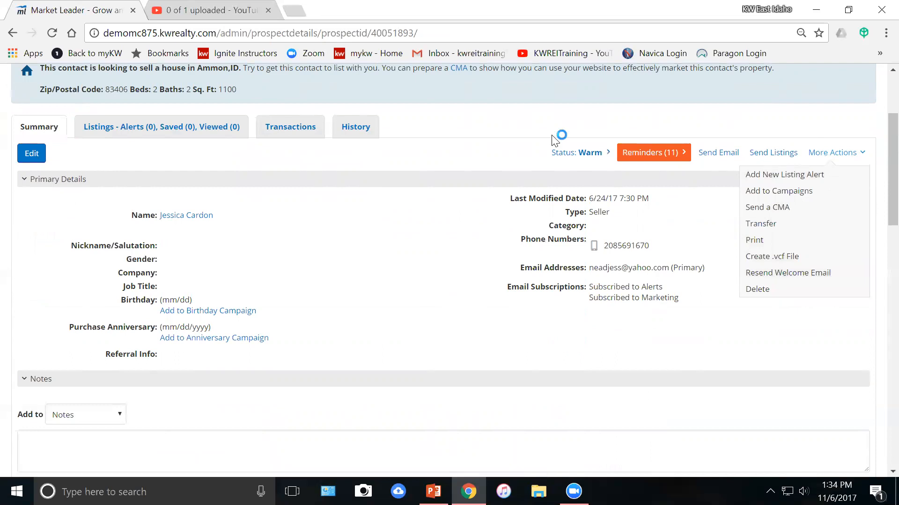
scroll(492, 159, "down", 7)
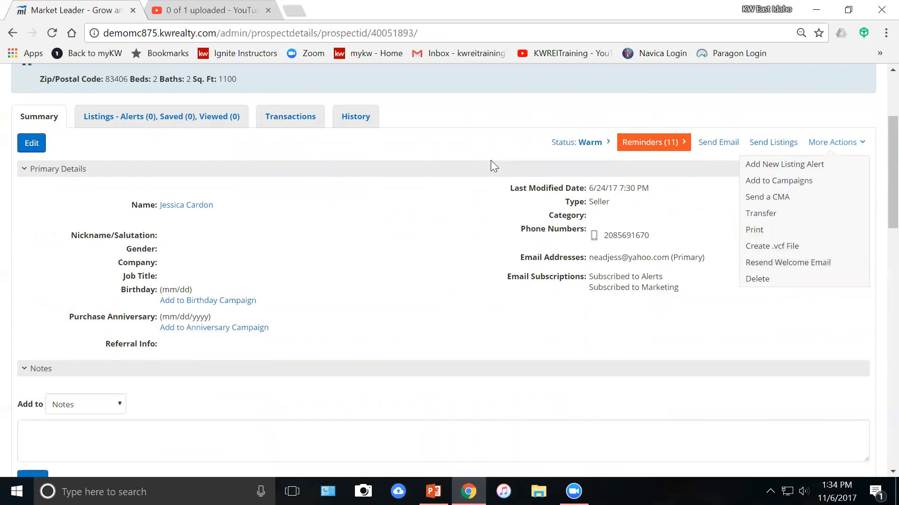
scroll(336, 201, "up", 3)
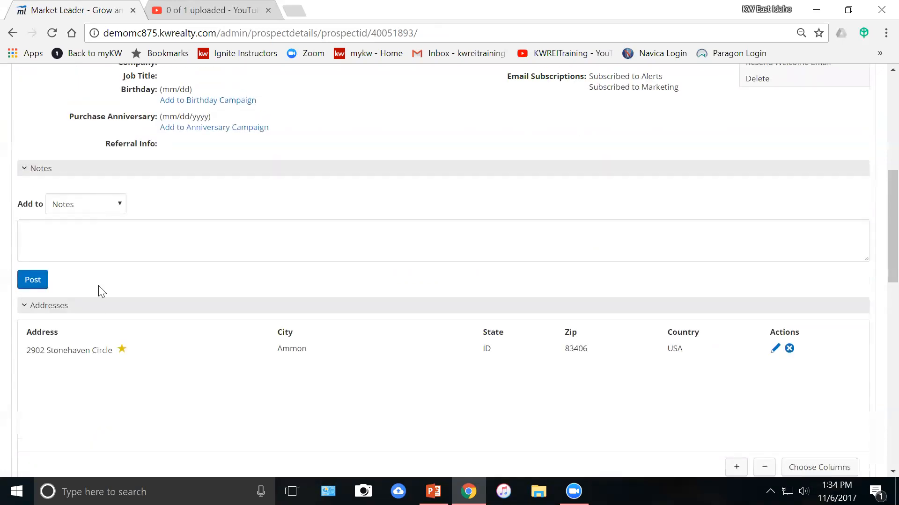
scroll(99, 286, "down", 3)
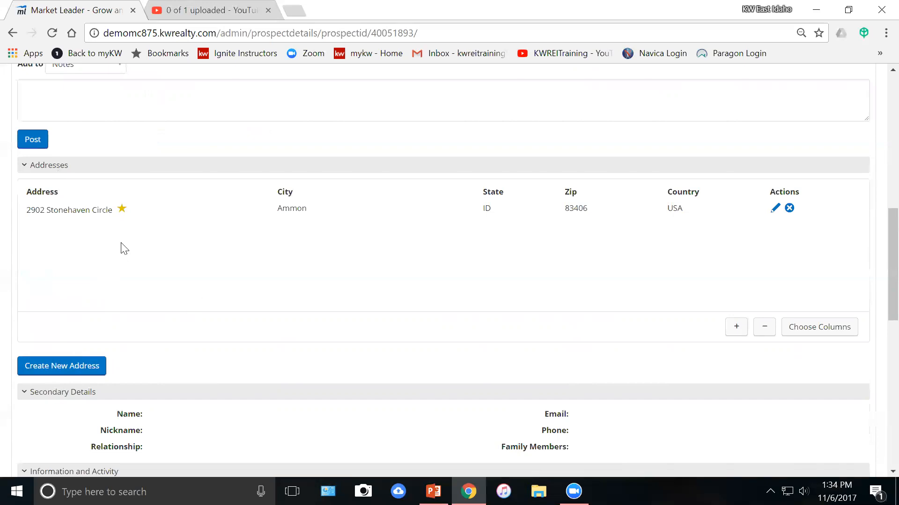
scroll(119, 257, "down", 2)
scroll(175, 246, "down", 4)
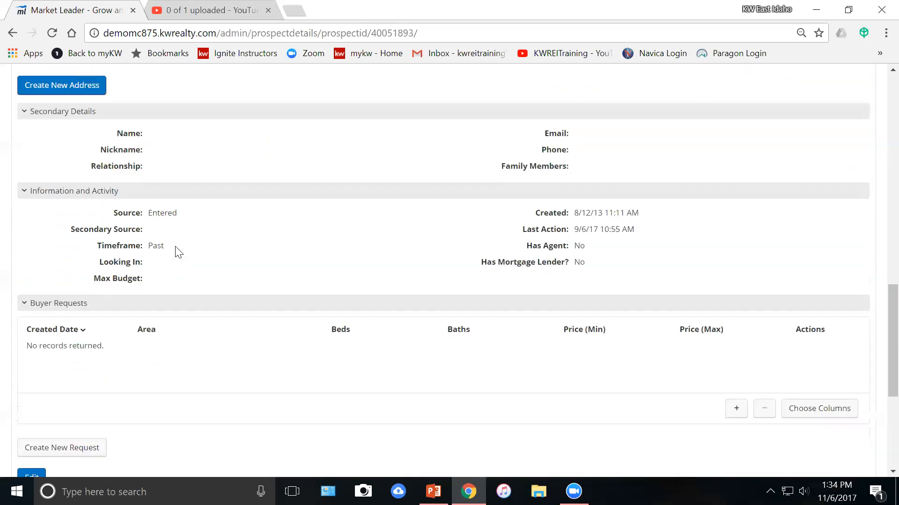
scroll(177, 251, "down", 3)
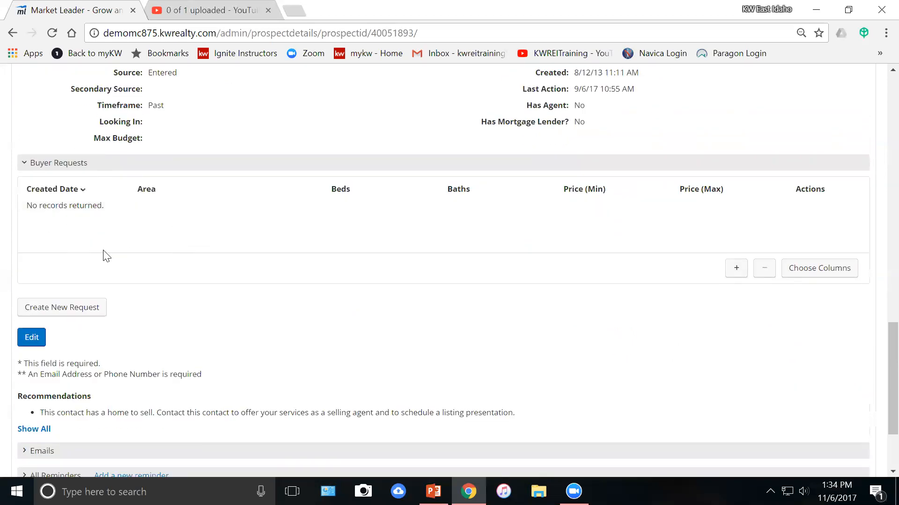
scroll(107, 257, "down", 3)
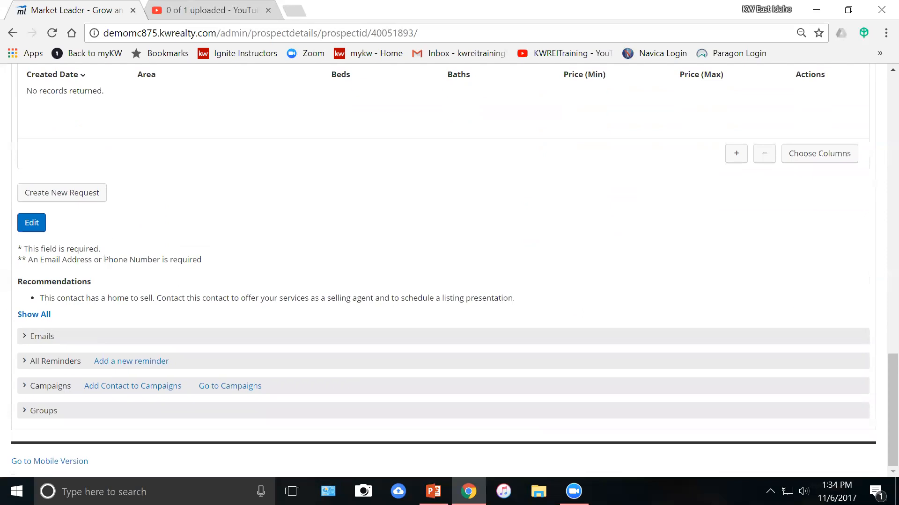
Expand the Emails section to check received emails and sent ones like Energy Star Tips.
left_click(25, 344)
scroll(44, 312, "down", 6)
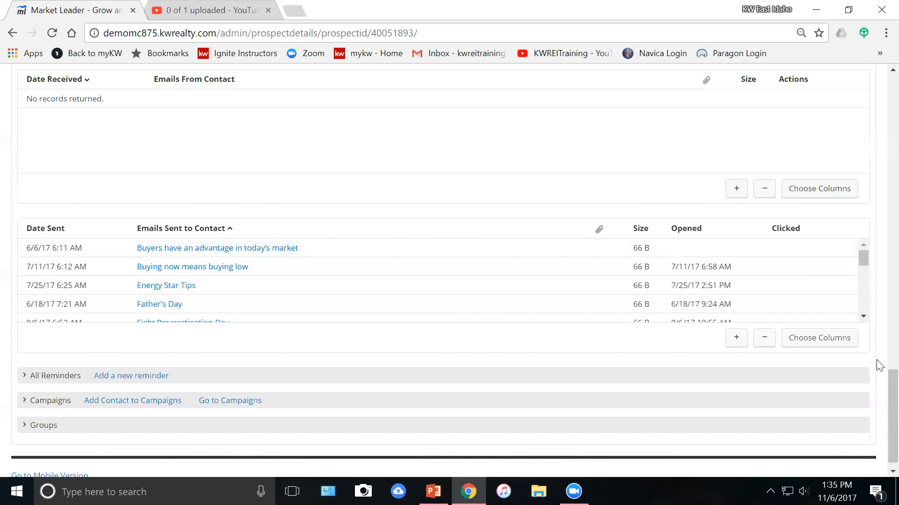
scroll(295, 290, "up", 3)
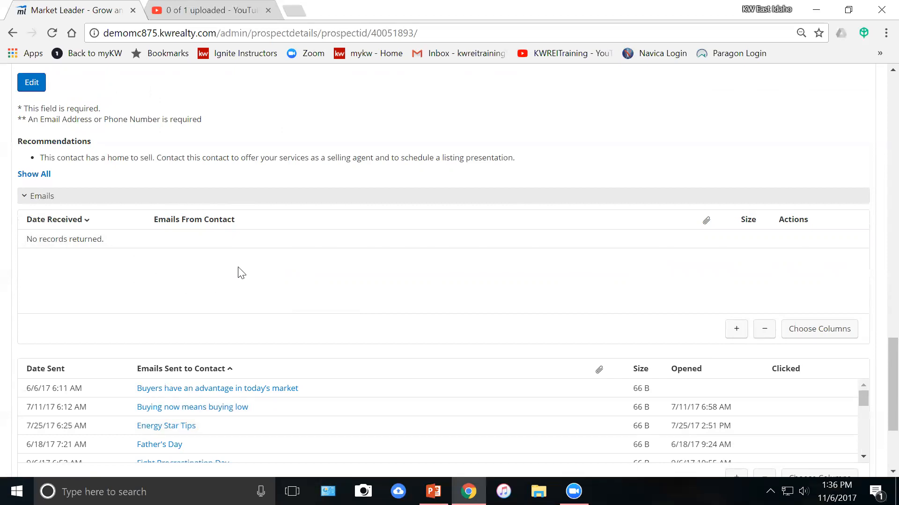
scroll(239, 286, "down", 3)
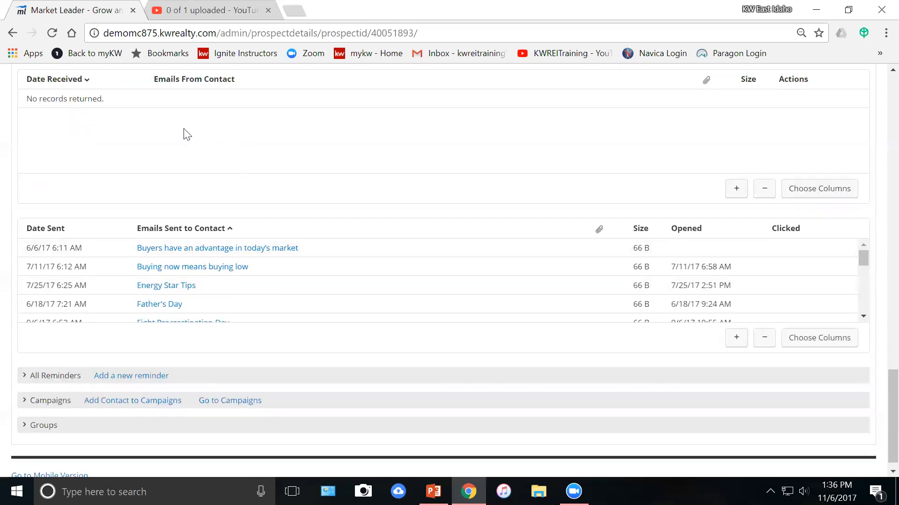
scroll(182, 161, "down", 1)
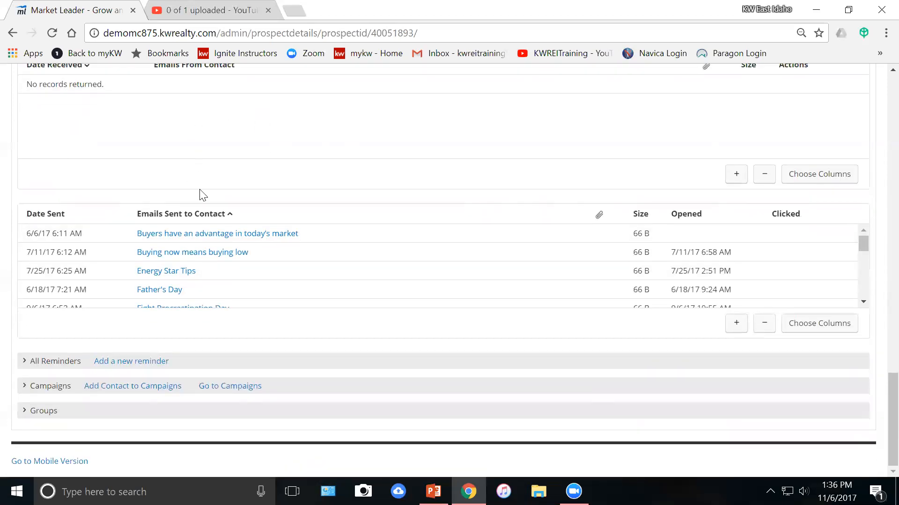
Briefly expand the contact's reminders, then collapse them again.
left_click(61, 365)
scroll(62, 369, "down", 4)
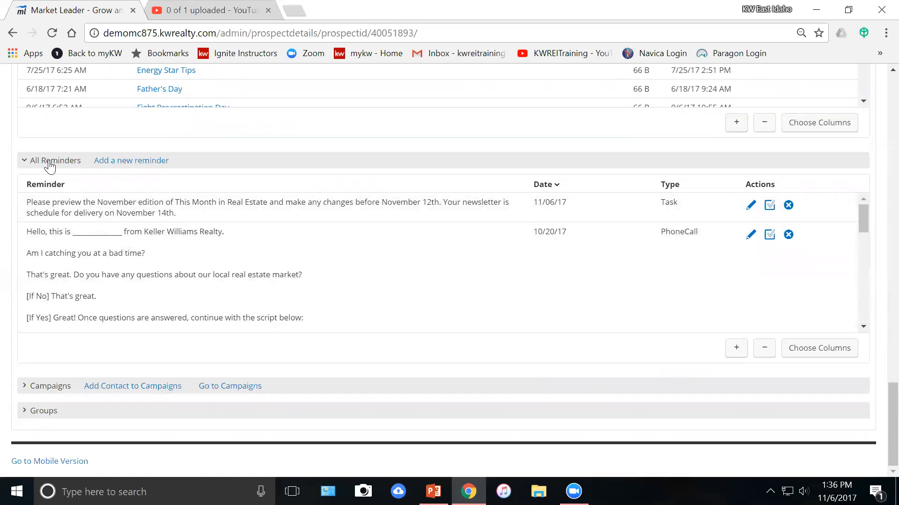
left_click(49, 164)
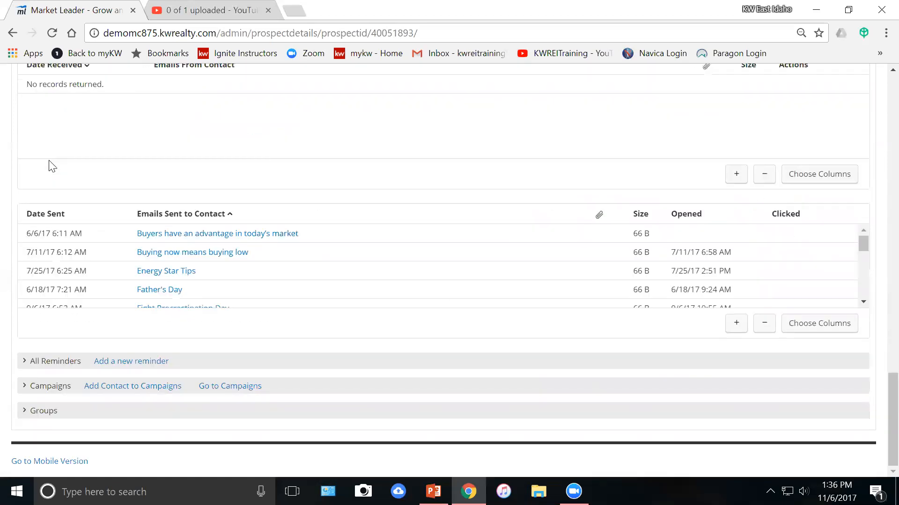
Remove the contact from the 4.3.17, 8x8 Buyer, Your Local Expert and 33 Touch campaigns.
left_click(61, 386)
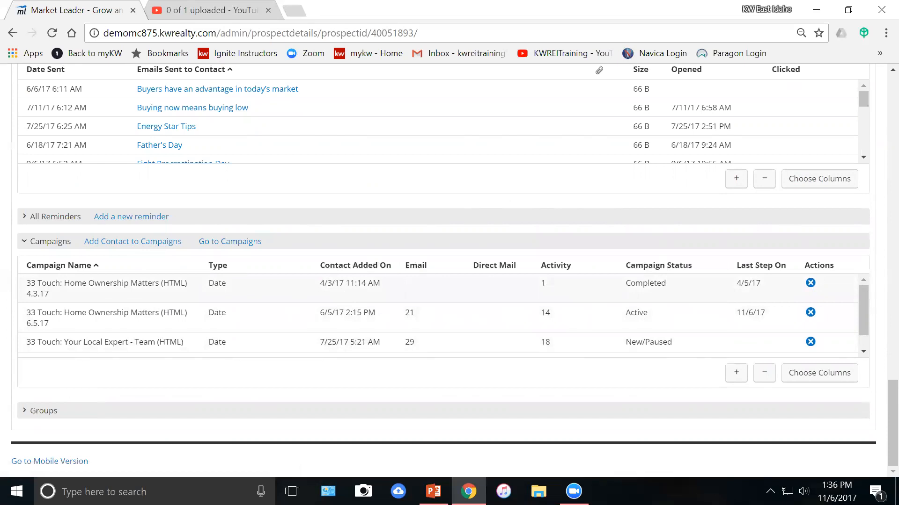
left_click(811, 284)
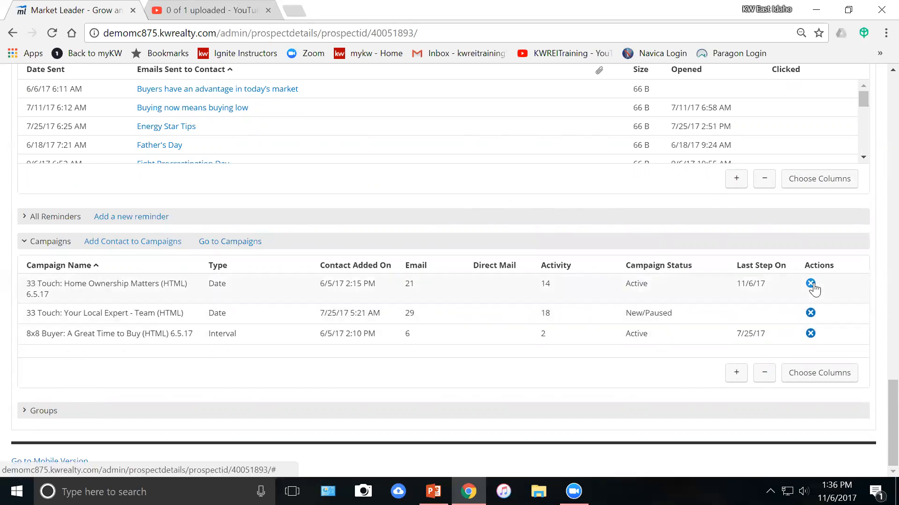
left_click(811, 334)
left_click(810, 313)
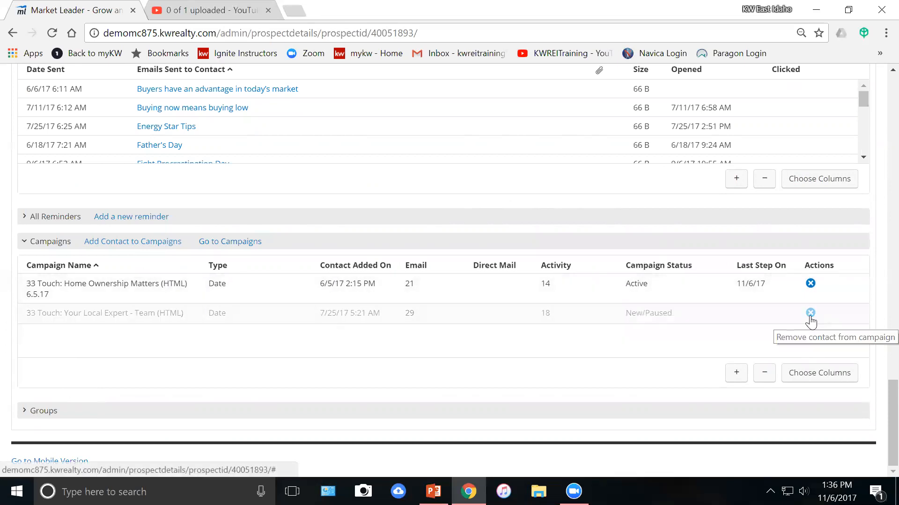
left_click(810, 283)
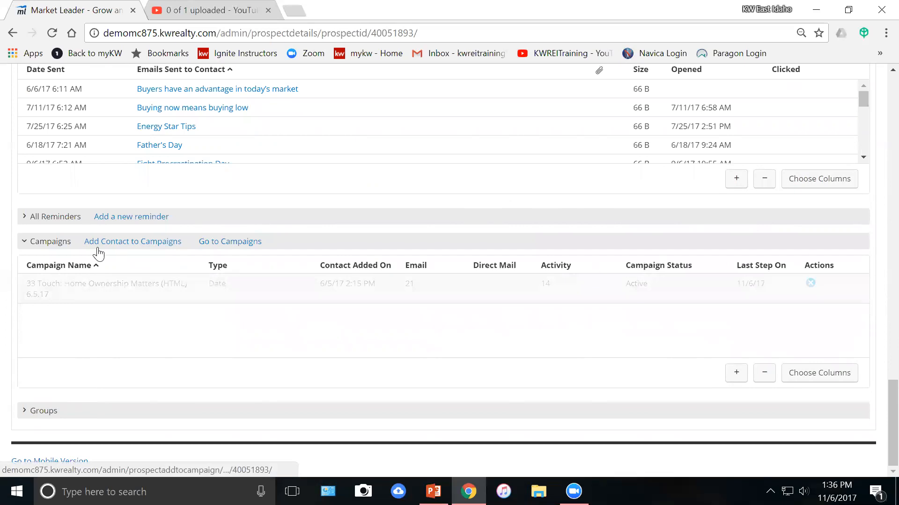
Browse the campaigns the contact could be added to without adding any.
left_click(120, 242)
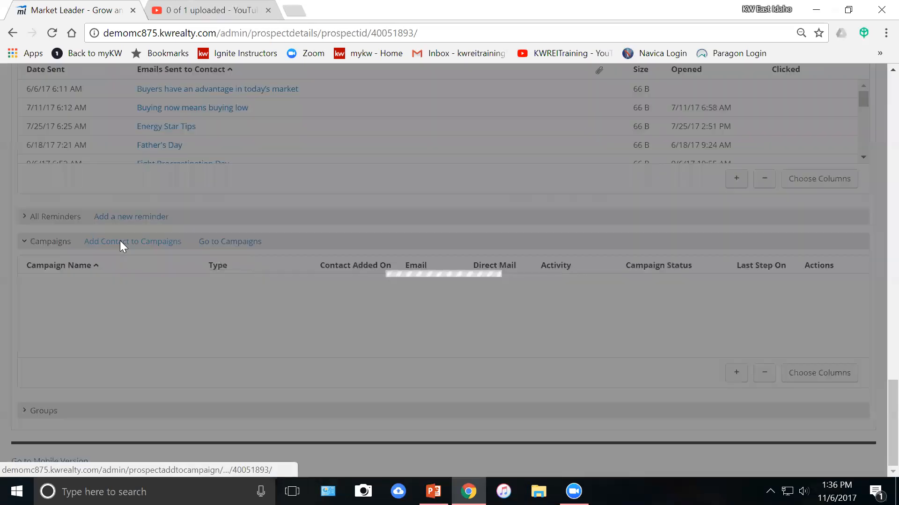
scroll(365, 253, "down", 2)
scroll(365, 255, "down", 3)
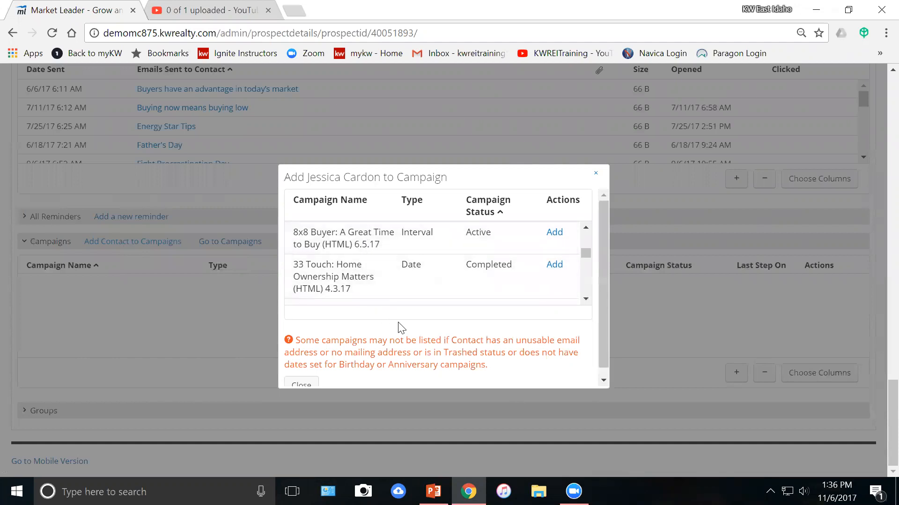
left_click(296, 382)
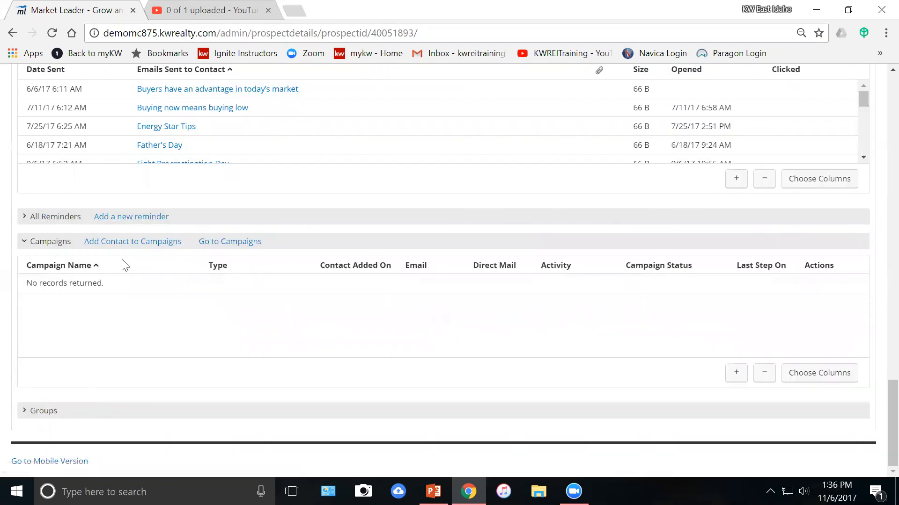
left_click(159, 241)
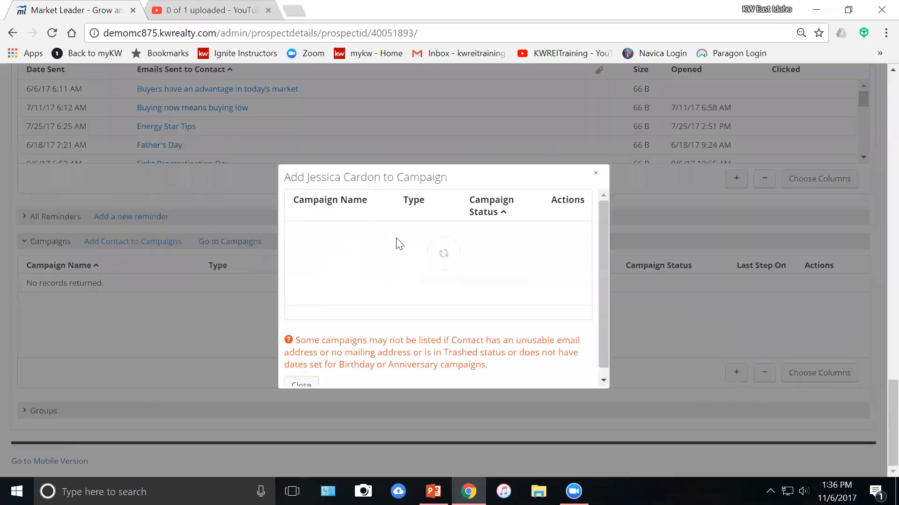
scroll(406, 266, "down", 5)
scroll(405, 268, "down", 1)
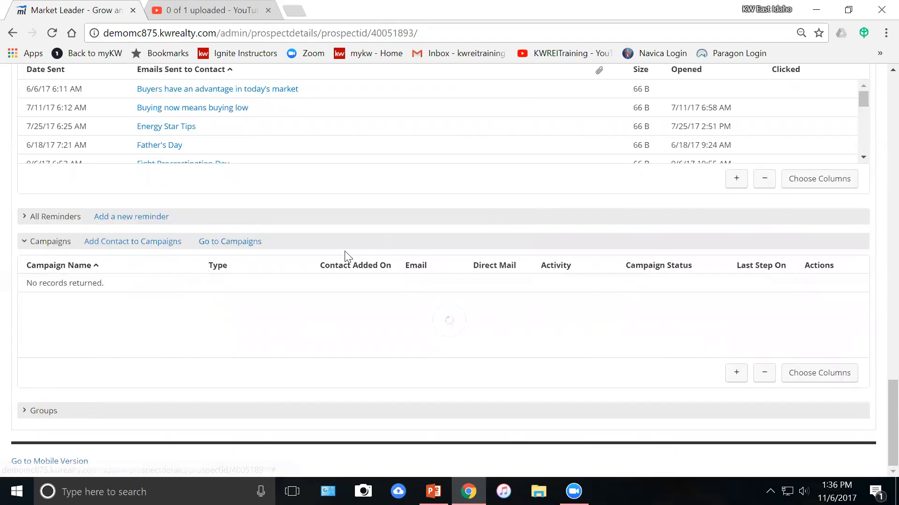
Expand the Groups section showing ALL and Long Term Marketing, then return to the page top.
left_click(43, 411)
scroll(142, 309, "down", 5)
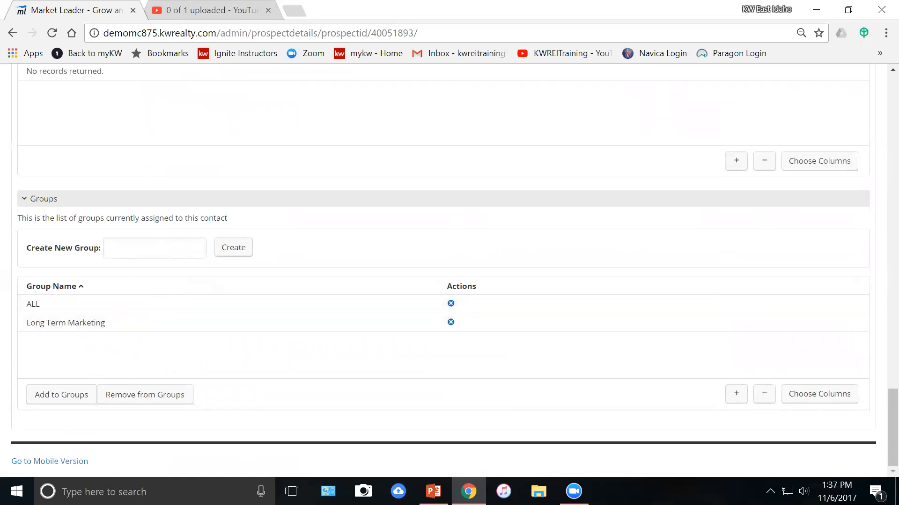
scroll(236, 373, "up", 5)
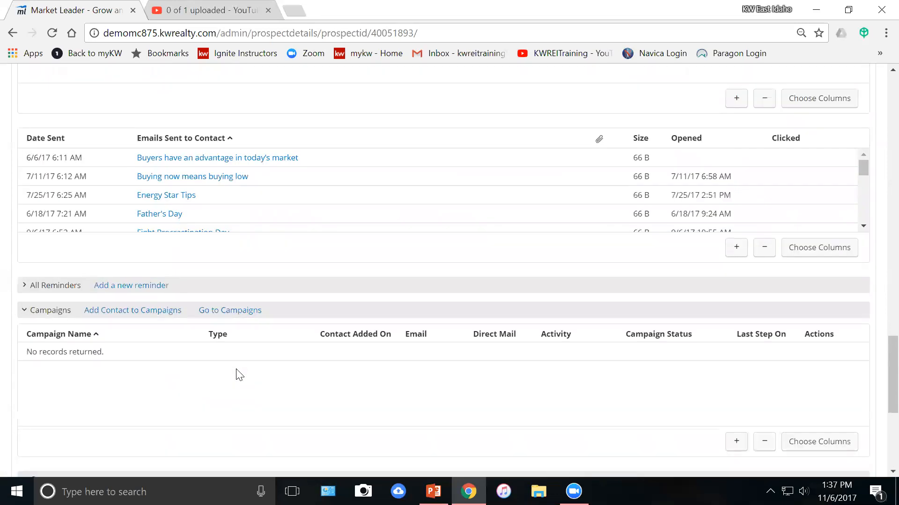
scroll(237, 373, "up", 15)
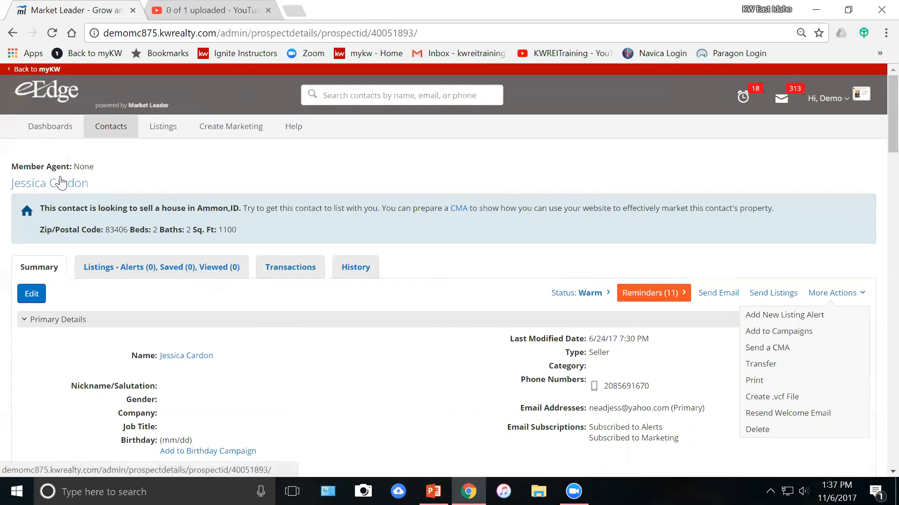
mouse_move(47, 136)
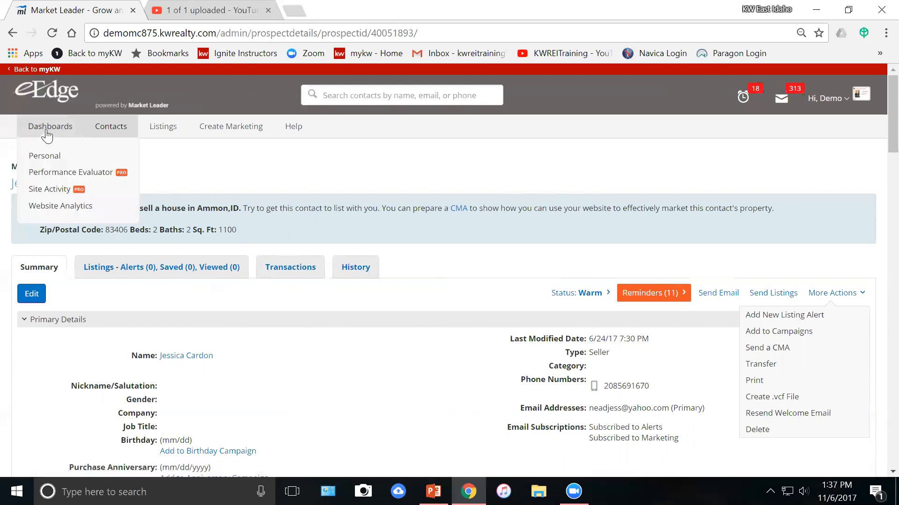
On the personal dashboard, mark the November newsletter preview reminder complete.
left_click(51, 157)
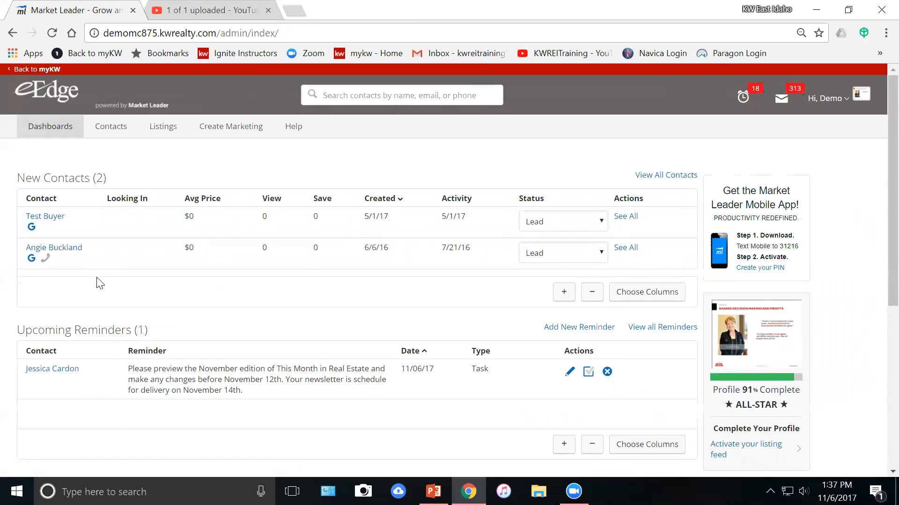
scroll(100, 284, "down", 5)
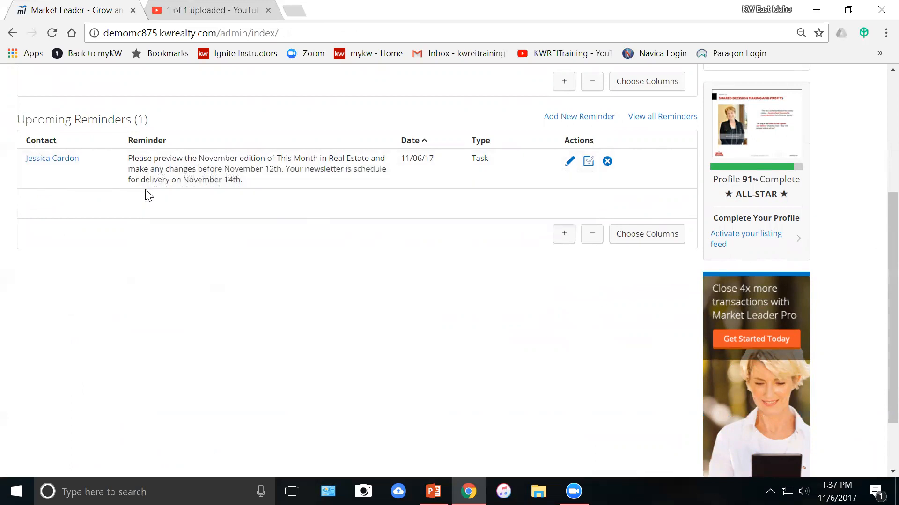
left_click(589, 163)
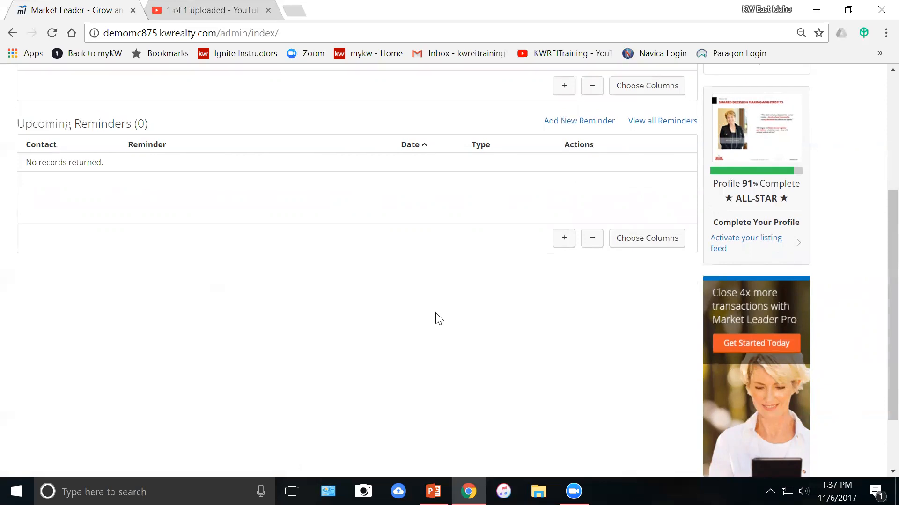
scroll(435, 316, "up", 5)
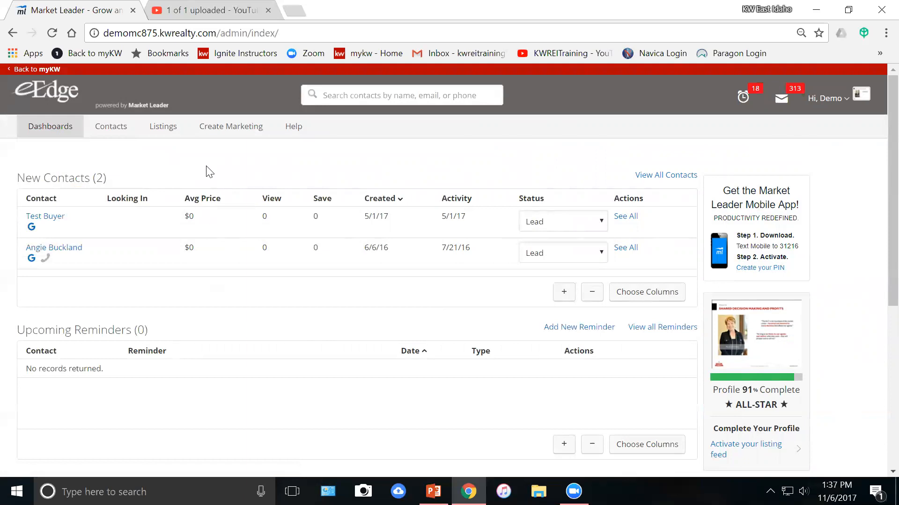
mouse_move(252, 134)
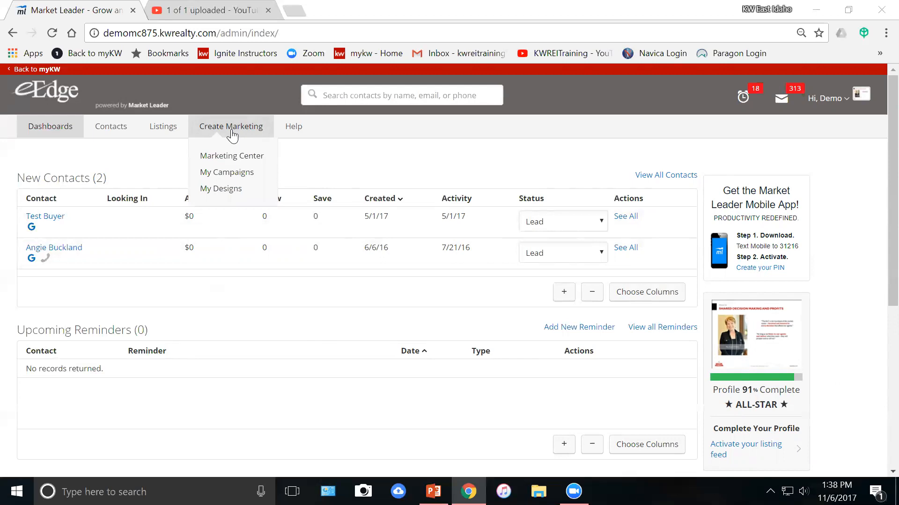
Open My Campaigns and review each campaign's status, steps and next campaign.
left_click(235, 176)
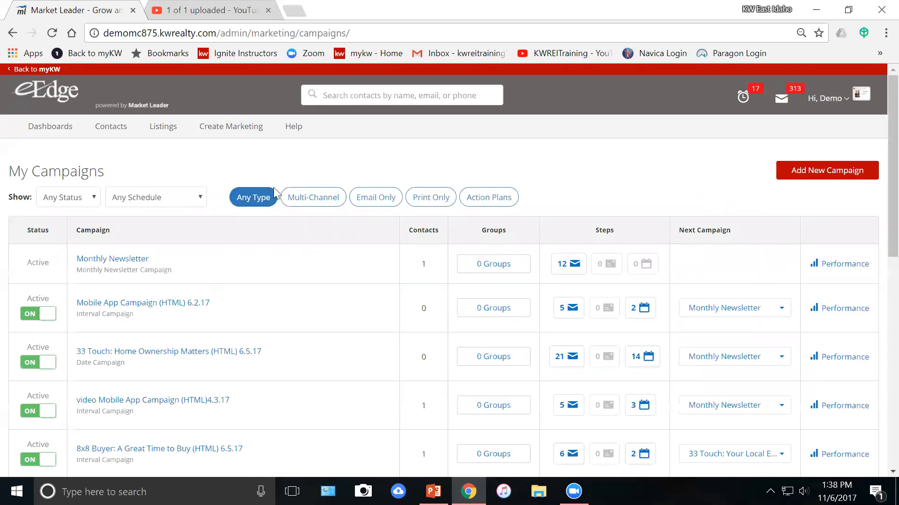
scroll(249, 279, "down", 3)
scroll(252, 281, "down", 6)
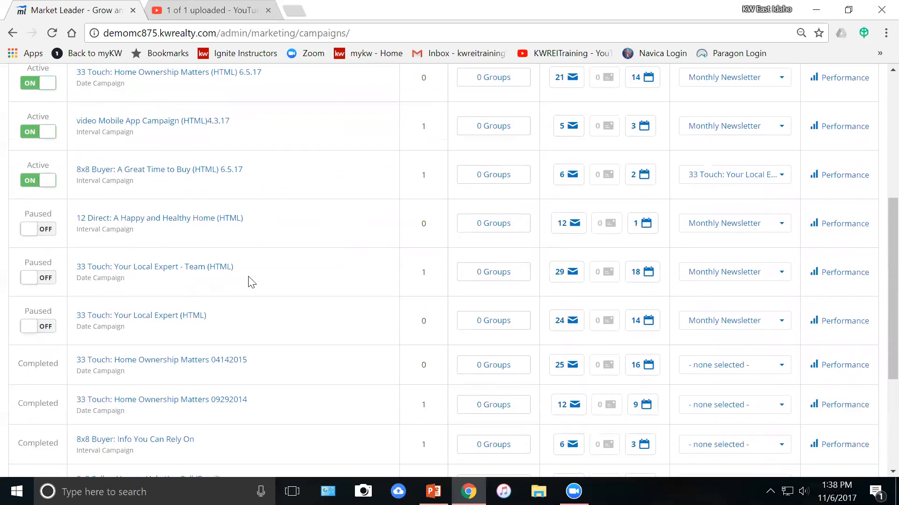
scroll(252, 280, "up", 9)
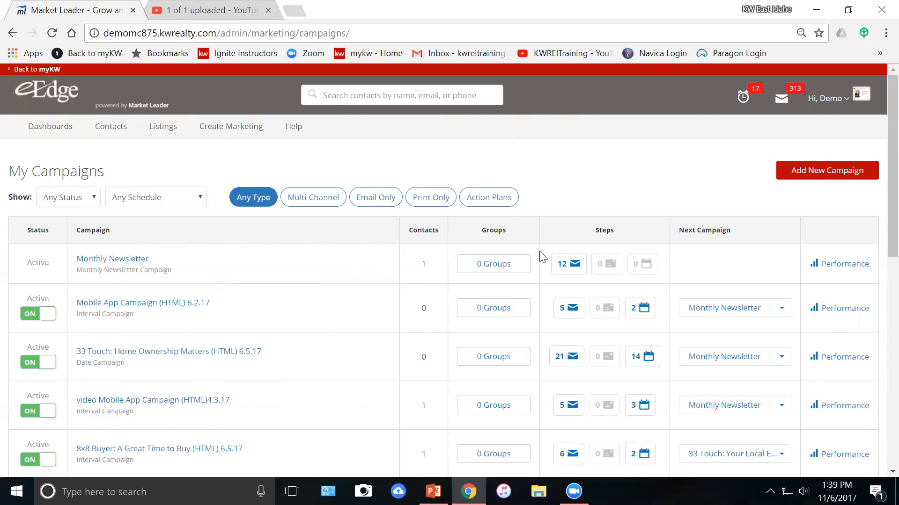
Start a new campaign and search templates titled '33', returning 8 results.
left_click(805, 171)
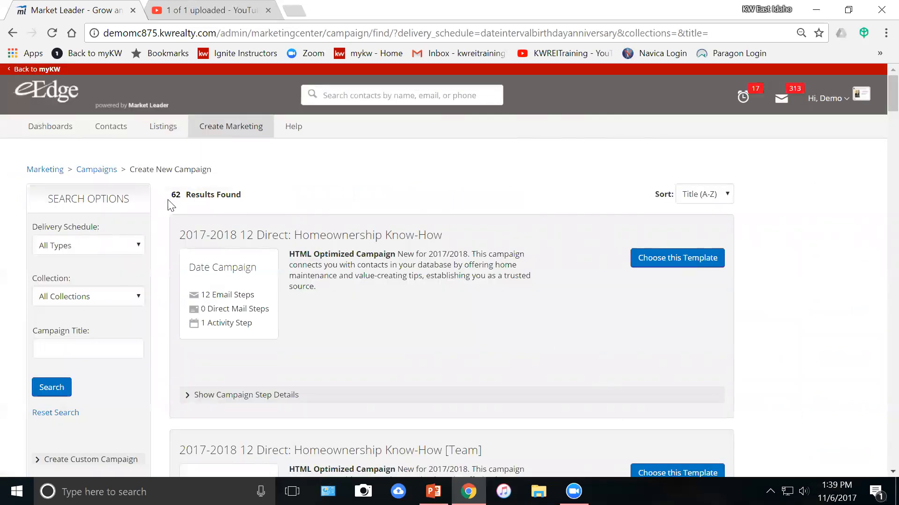
scroll(176, 210, "down", 3)
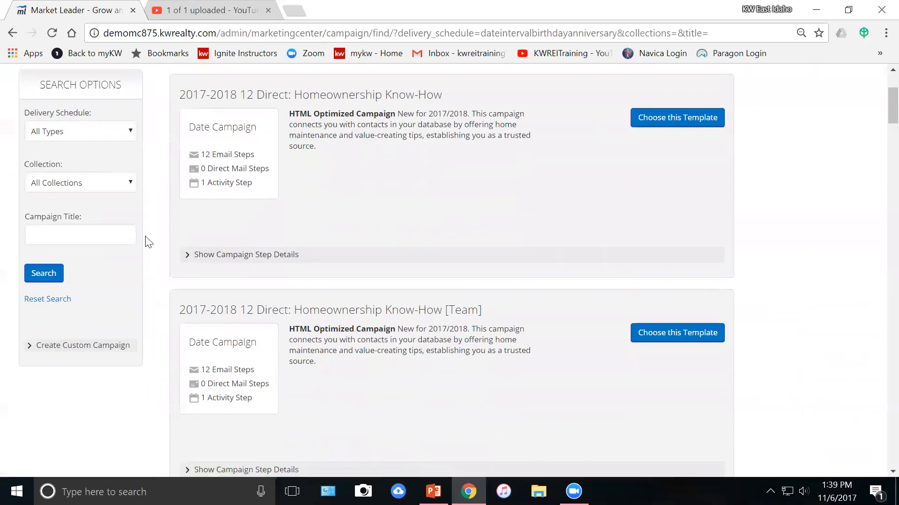
left_click(96, 235)
type("33")
left_click(55, 274)
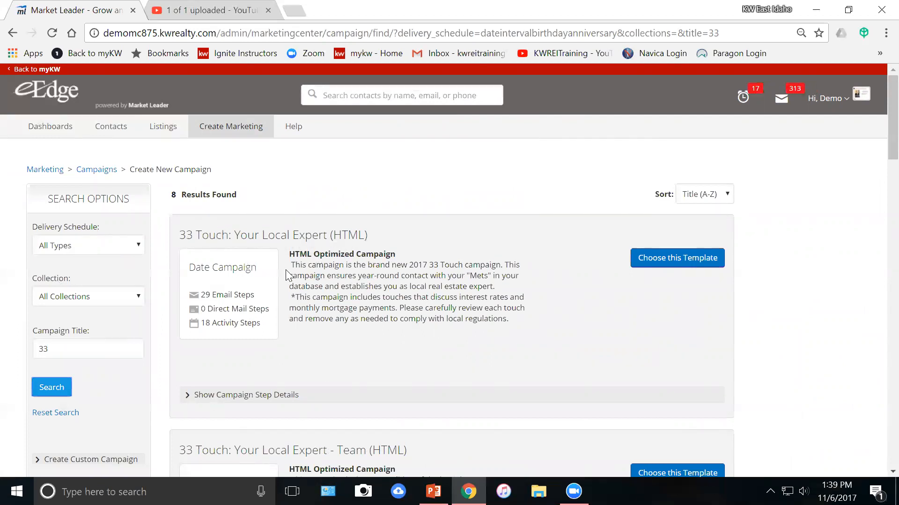
scroll(303, 263, "down", 4)
scroll(308, 268, "down", 1)
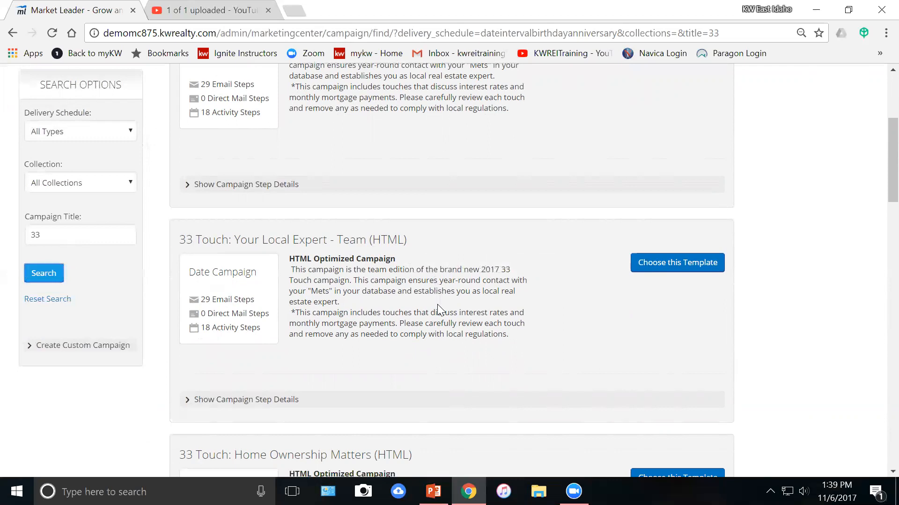
scroll(439, 309, "up", 5)
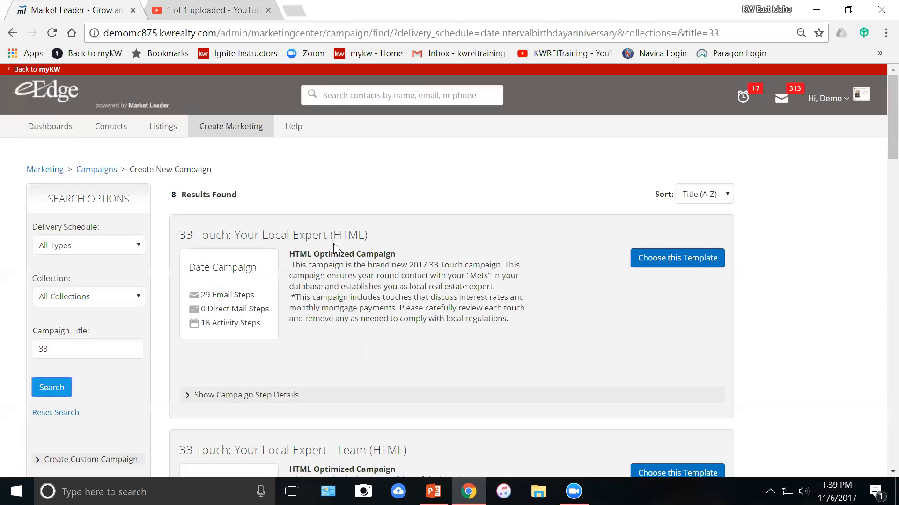
scroll(322, 266, "down", 2)
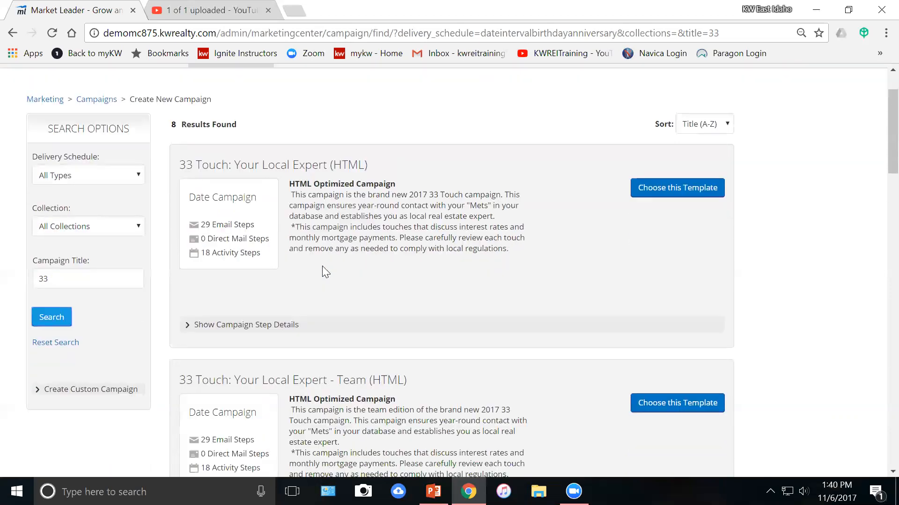
scroll(220, 257, "down", 2)
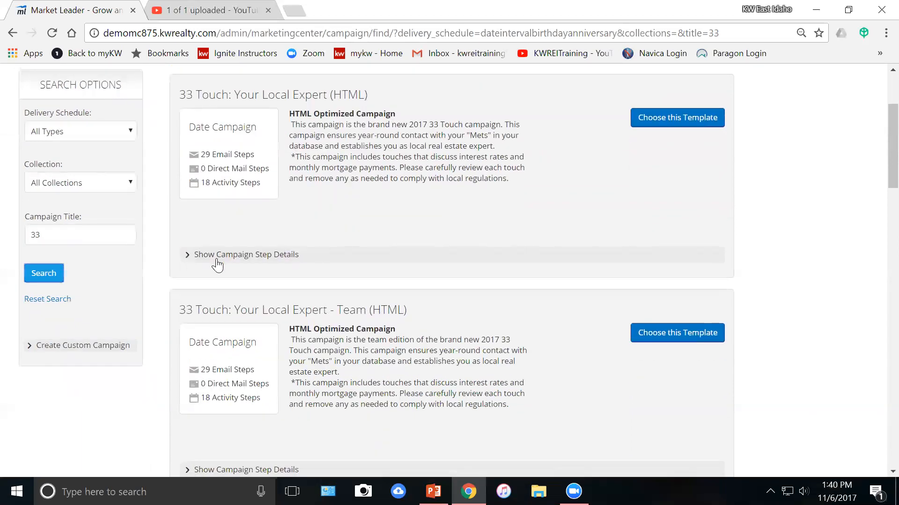
Show the step details of 33 Touch: Your Local Expert (HTML) and page through its steps.
left_click(219, 257)
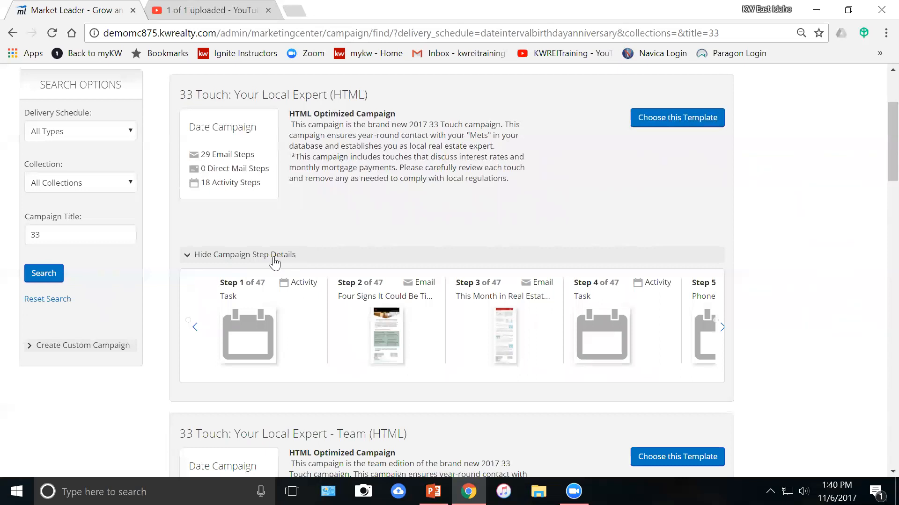
left_click(722, 330)
left_click(722, 330)
left_click(721, 330)
left_click(722, 330)
left_click(722, 330)
left_click(721, 329)
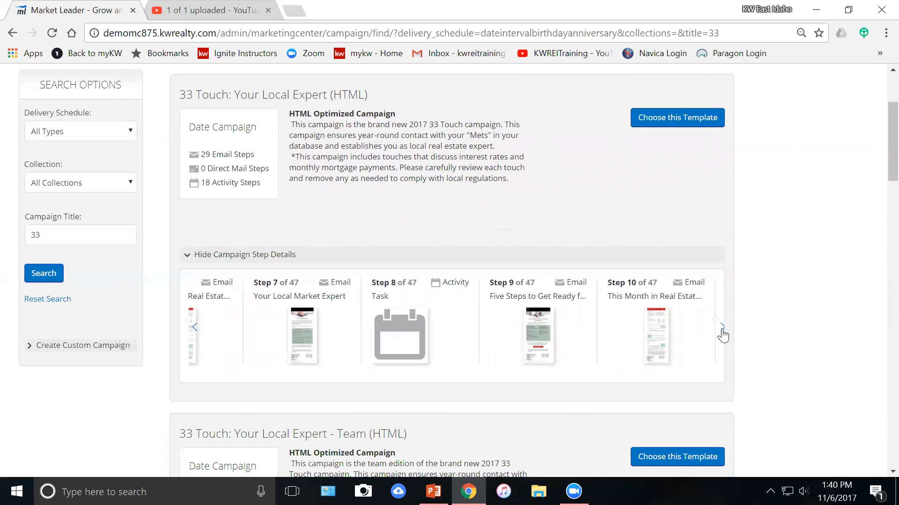
scroll(479, 313, "down", 2)
scroll(303, 239, "up", 5)
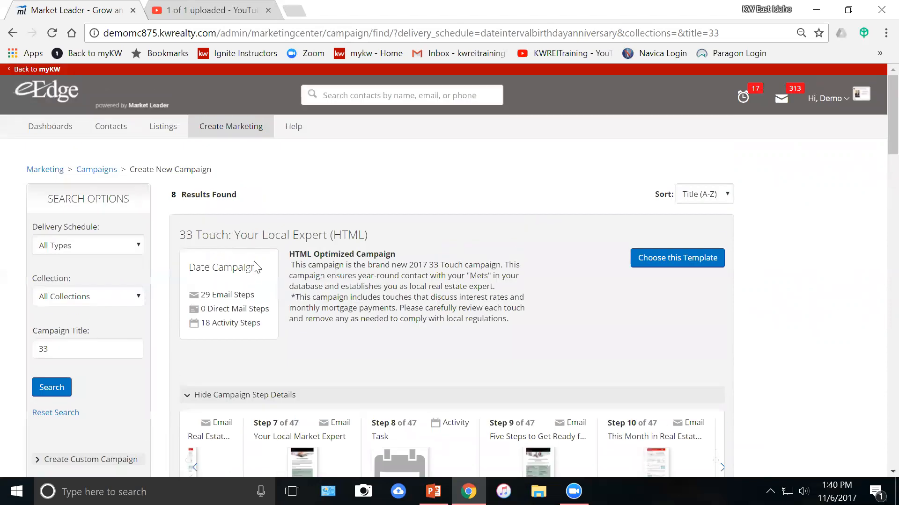
scroll(256, 268, "down", 14)
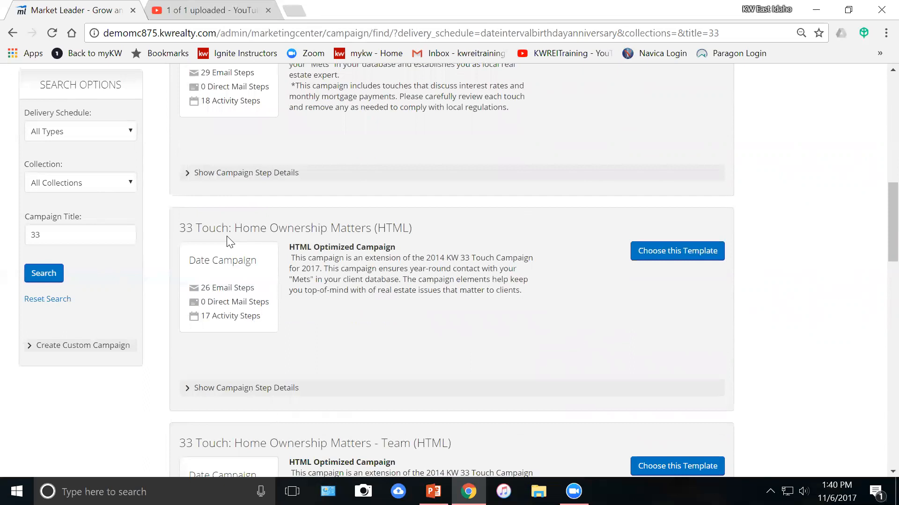
scroll(240, 246, "down", 4)
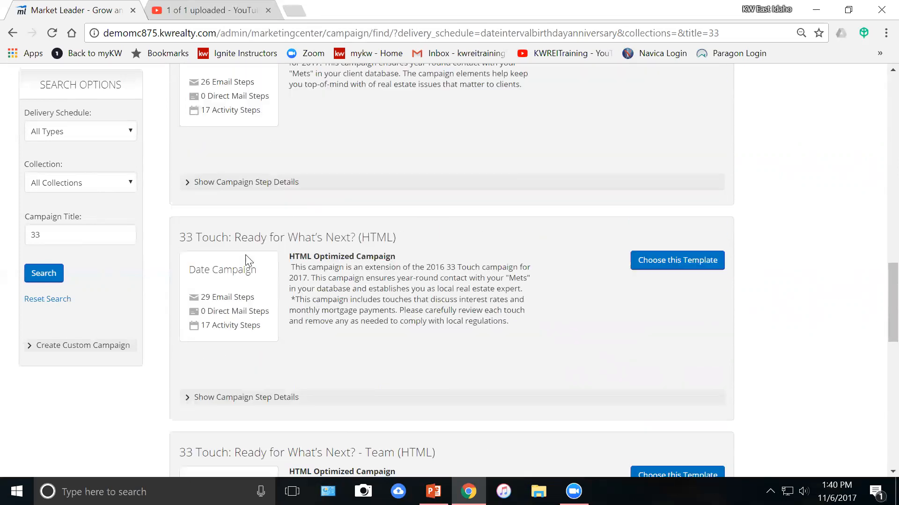
scroll(245, 256, "down", 3)
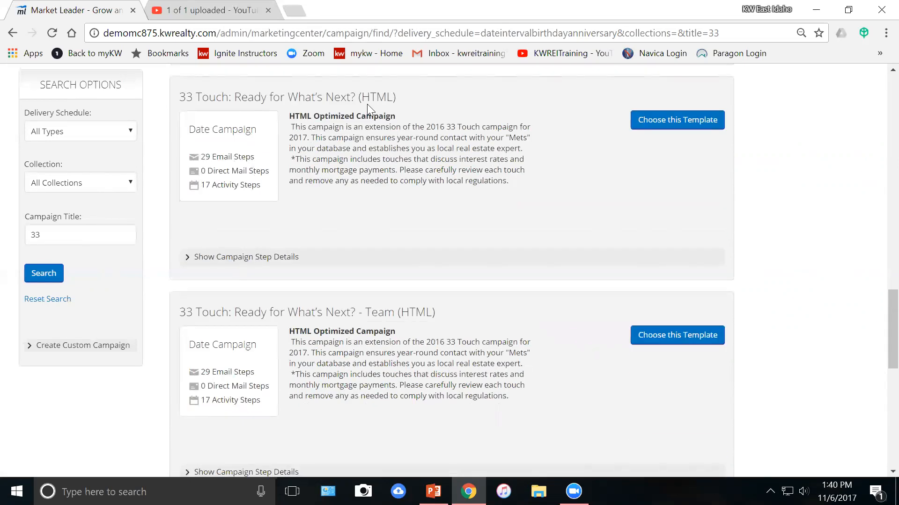
Expand the step details of 33 Touch: Ready for What's Next? (HTML), with 46 steps.
left_click(267, 258)
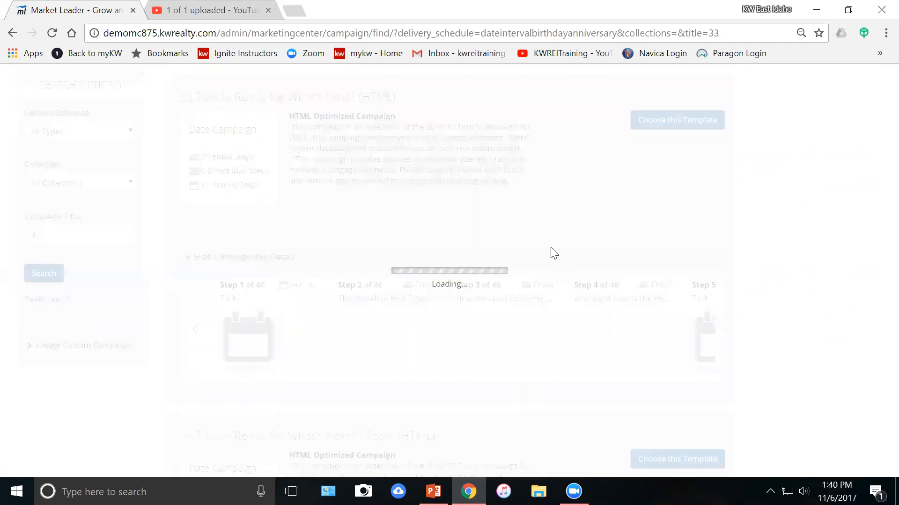
scroll(547, 256, "down", 2)
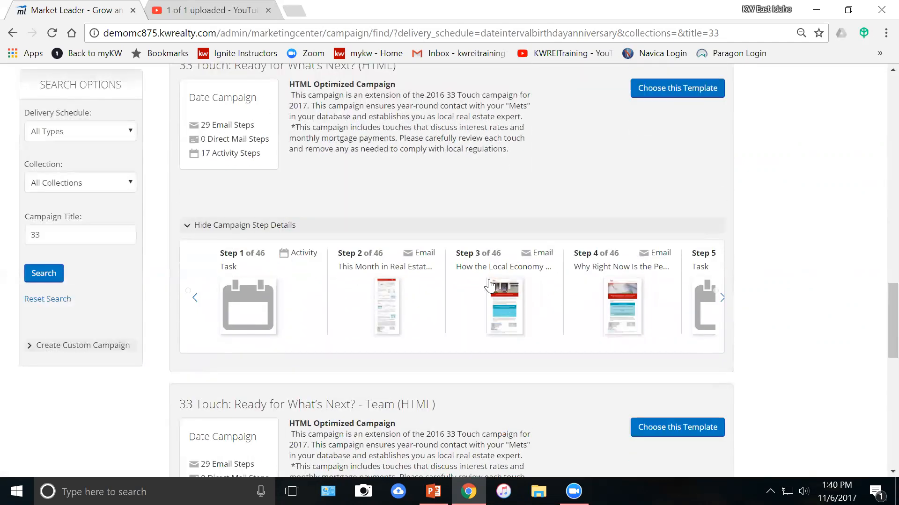
scroll(490, 285, "up", 2)
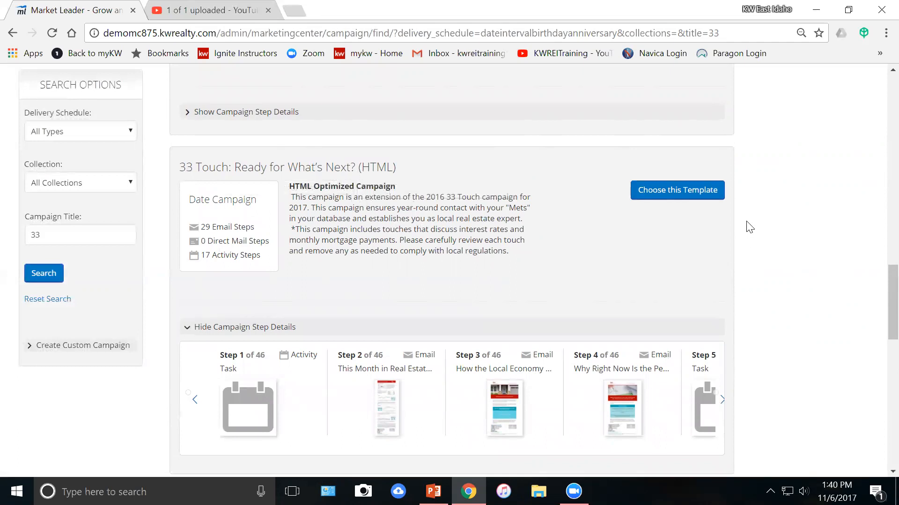
Create a campaign from the Ready for What's Next? (HTML) template and collapse its step list.
left_click(684, 199)
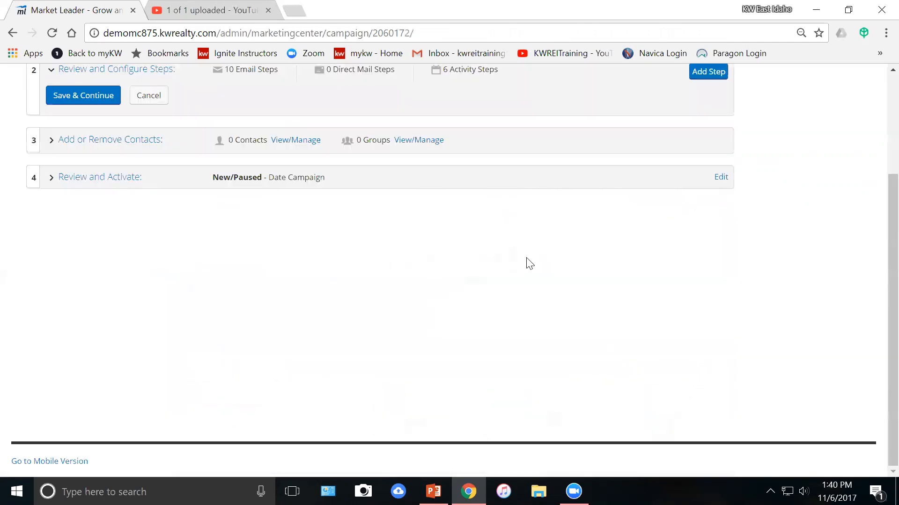
scroll(490, 246, "up", 9)
scroll(489, 246, "up", 10)
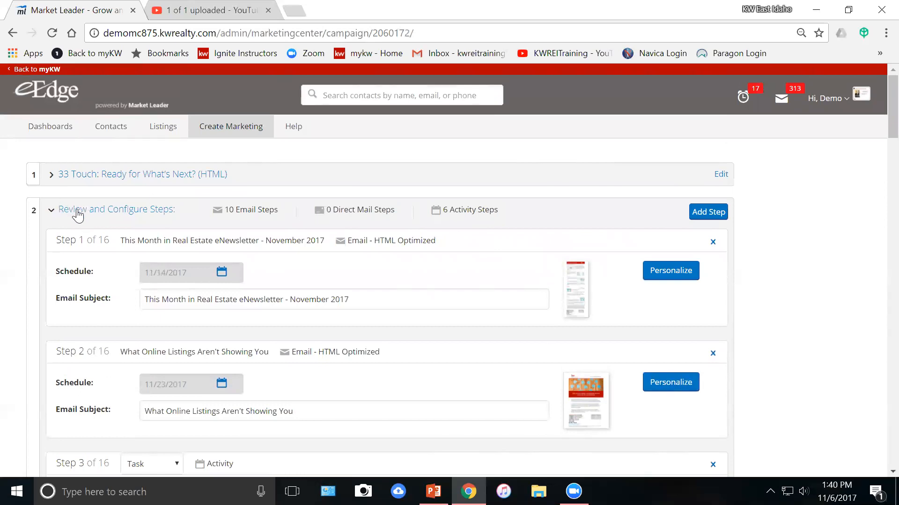
left_click(76, 214)
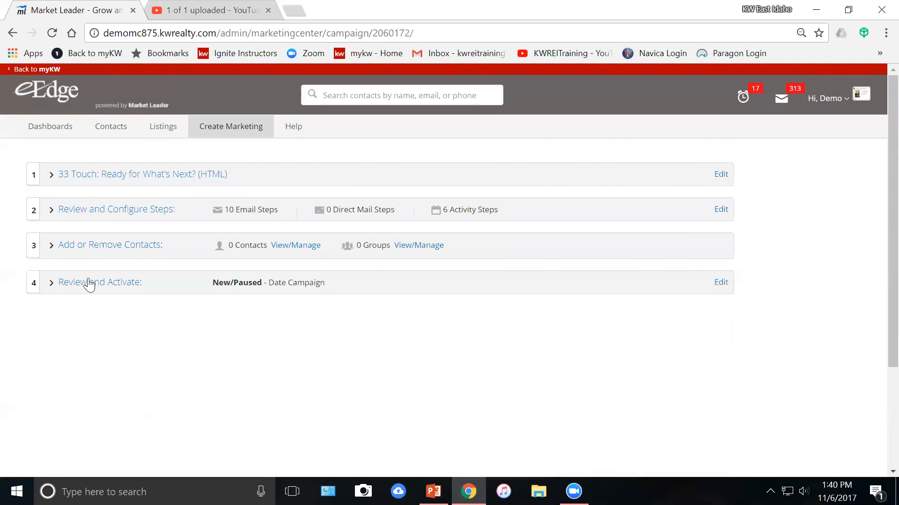
Rename the campaign to '33 Touch: Ready for What's Next? 11.6.17' and save.
left_click(127, 177)
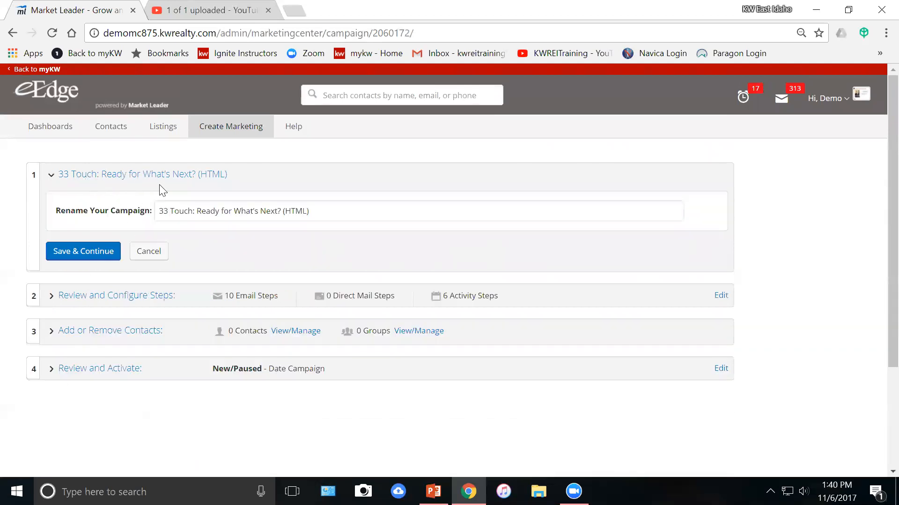
left_click(375, 216)
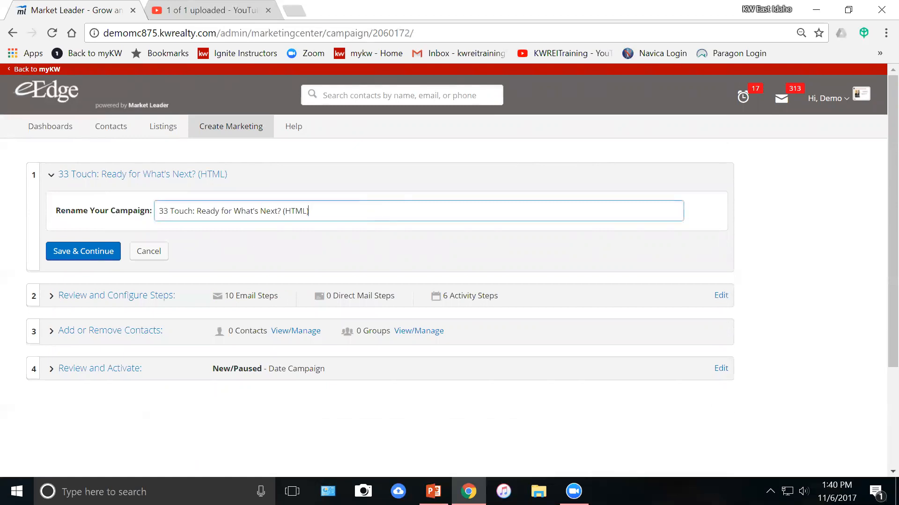
key("BackSpace")
key("BackSpace")
key("BackSpace")
key("BackSpace")
key("BackSpace")
key("BackSpace")
key("BackSpace")
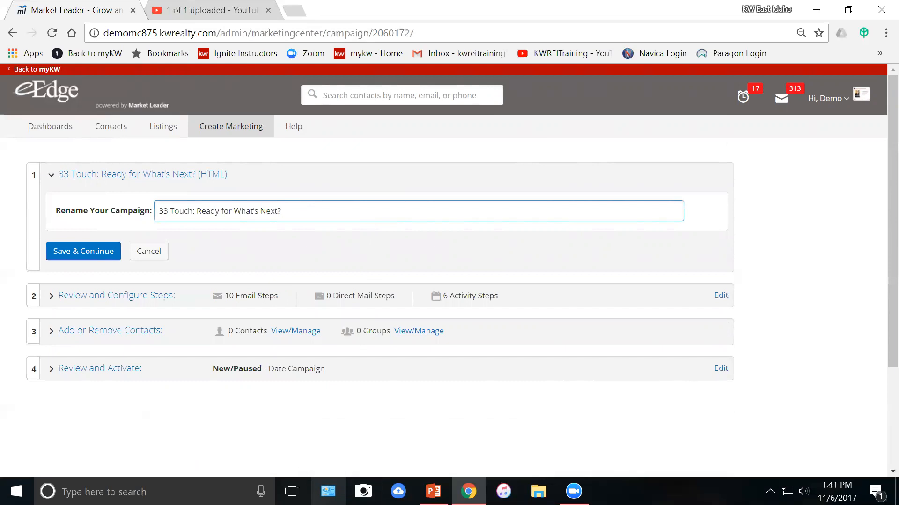
type("0")
key("BackSpace")
type("1.6.17")
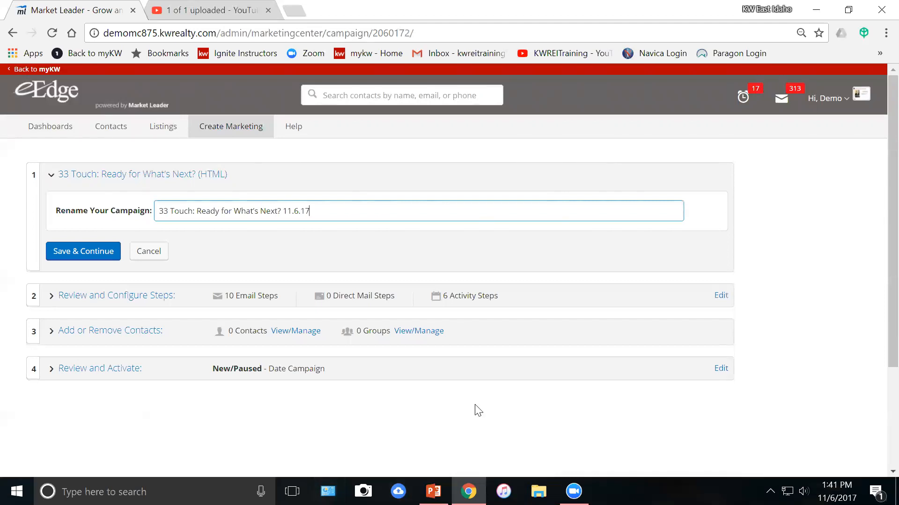
left_click(106, 251)
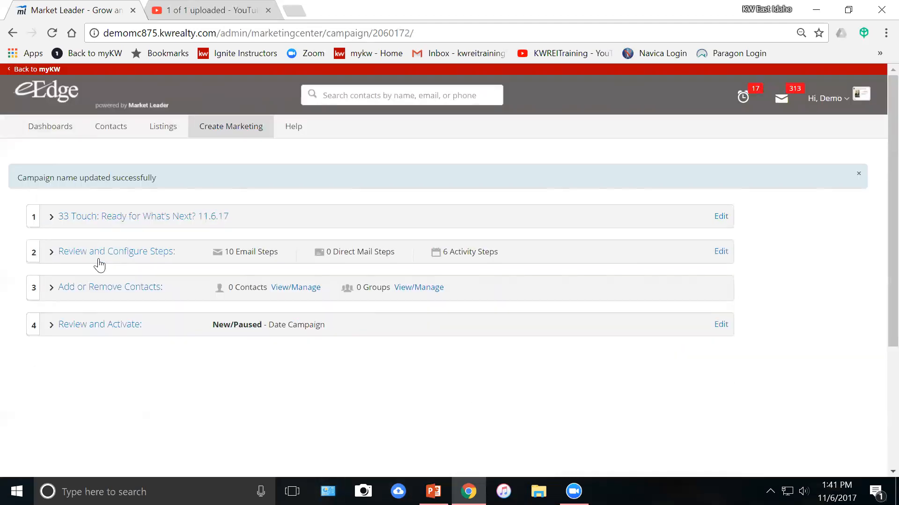
left_click(127, 263)
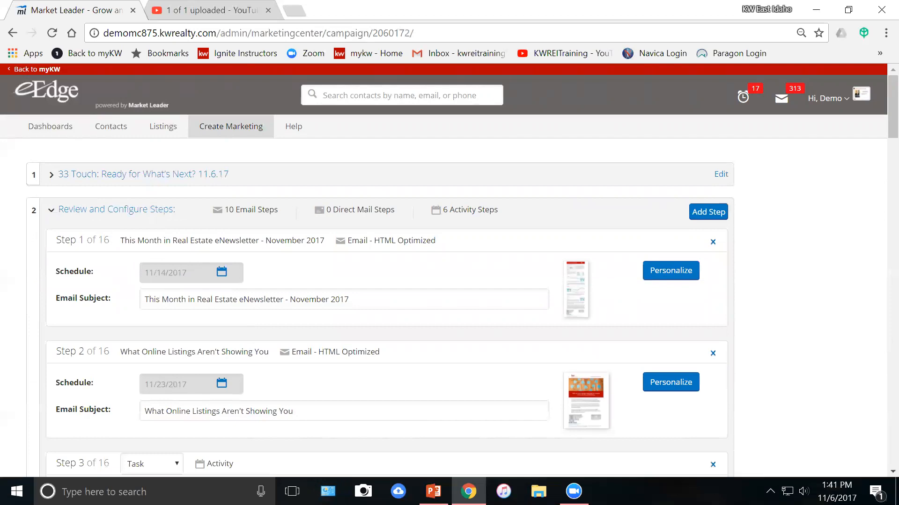
scroll(128, 316, "down", 2)
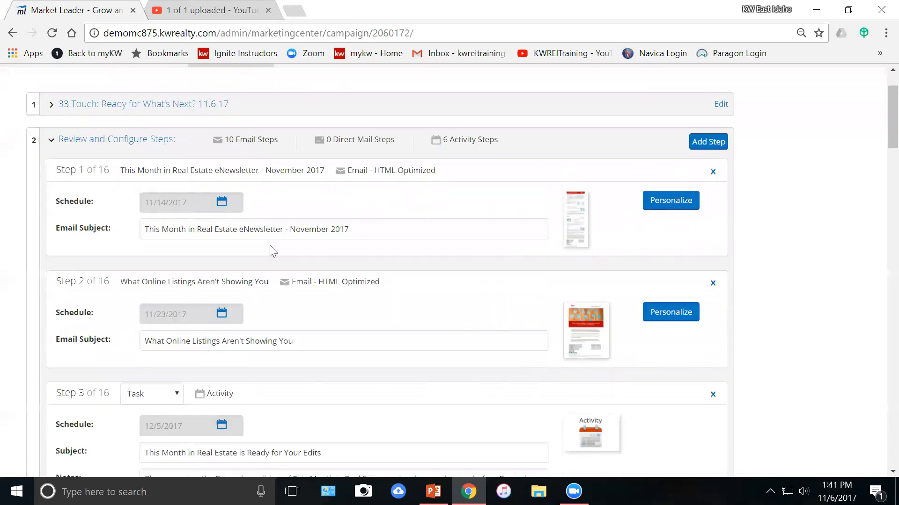
scroll(315, 261, "down", 4)
scroll(330, 307, "down", 5)
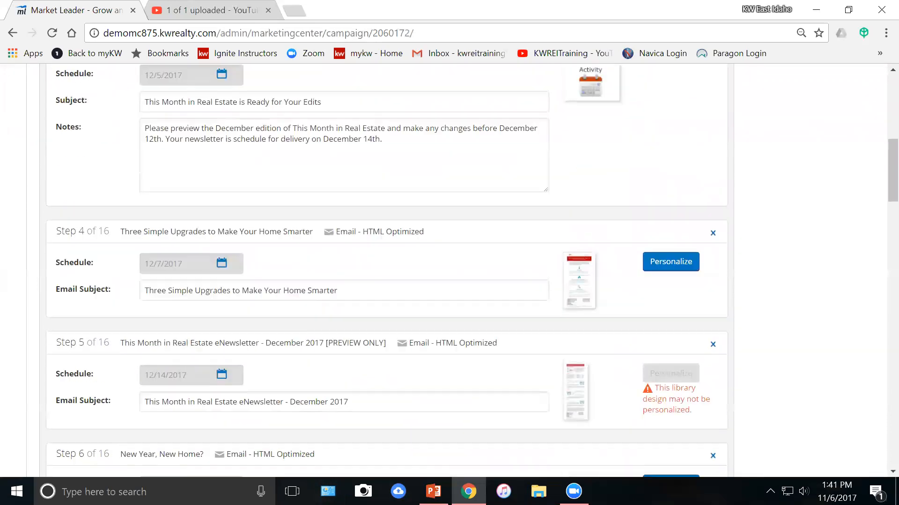
scroll(328, 302, "up", 4)
scroll(328, 302, "down", 4)
scroll(329, 302, "up", 1)
scroll(328, 305, "up", 3)
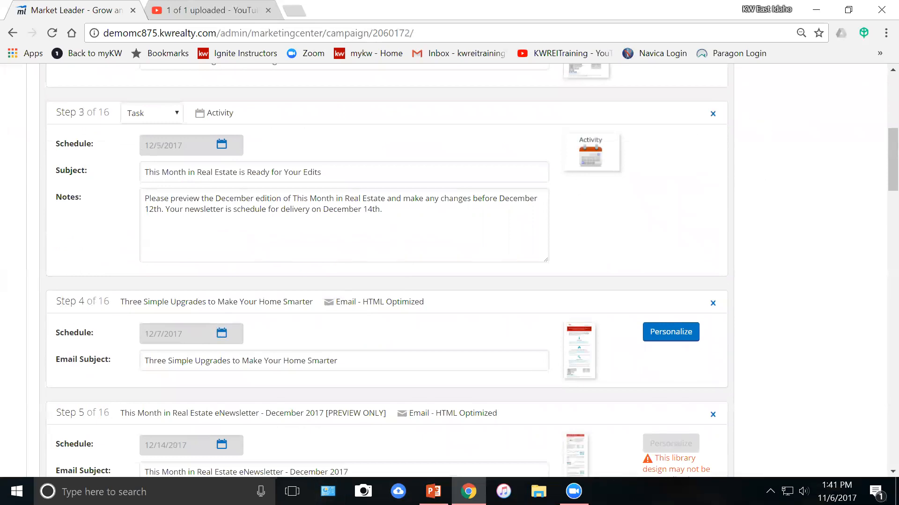
scroll(576, 187, "up", 2)
scroll(481, 222, "up", 6)
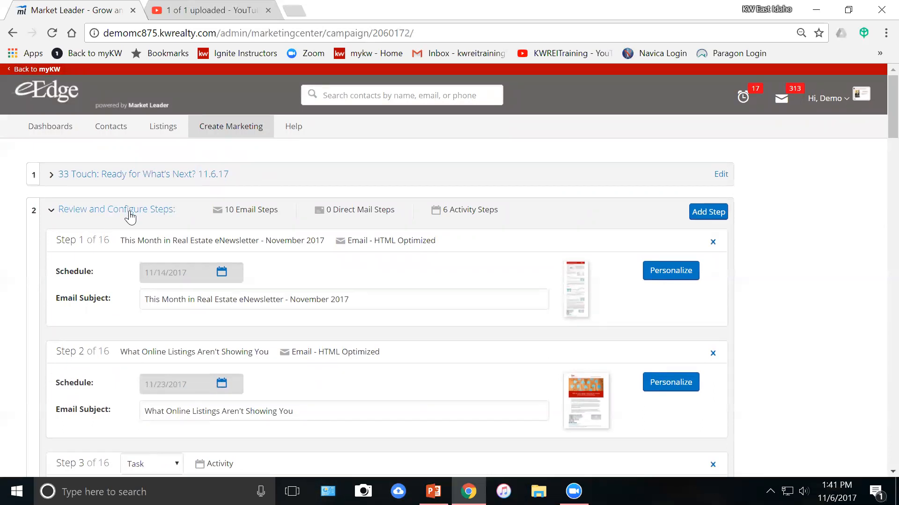
left_click(130, 216)
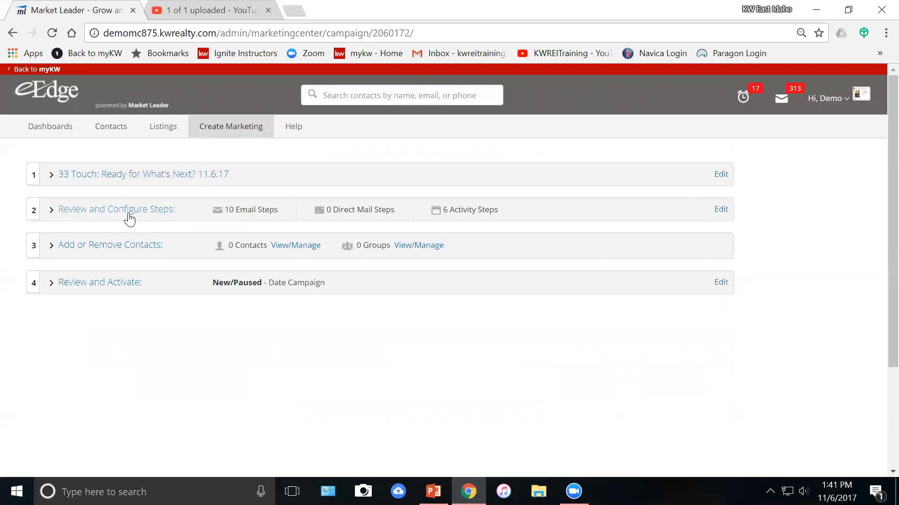
Add one Buyer/Seller contact, found by name search, to the campaign and save the changes.
left_click(126, 252)
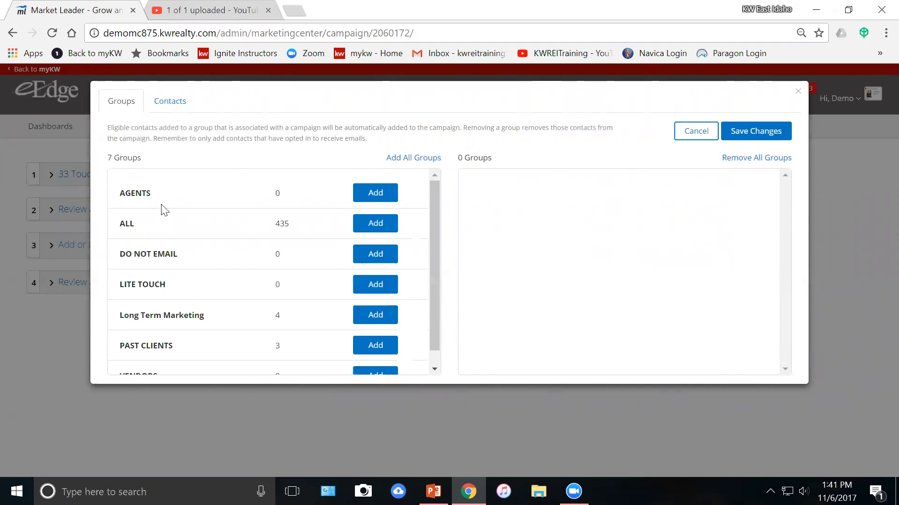
scroll(167, 239, "down", 1)
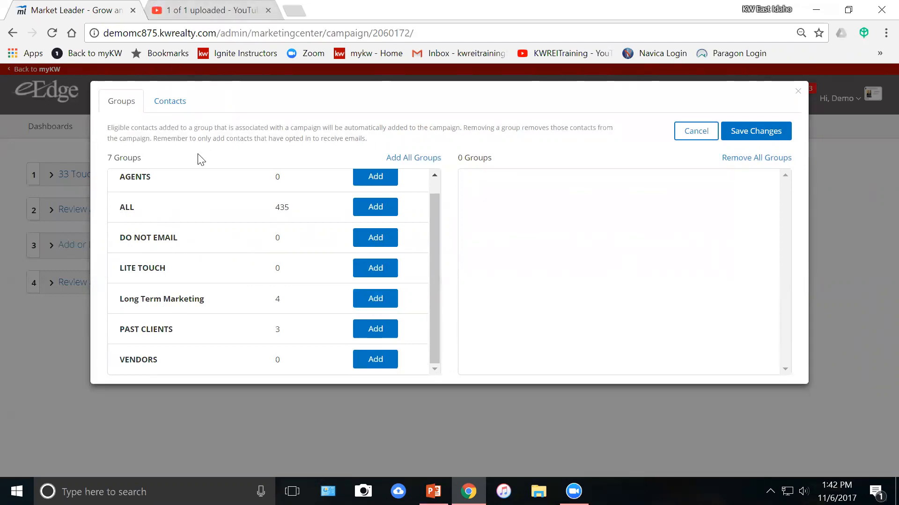
left_click(172, 105)
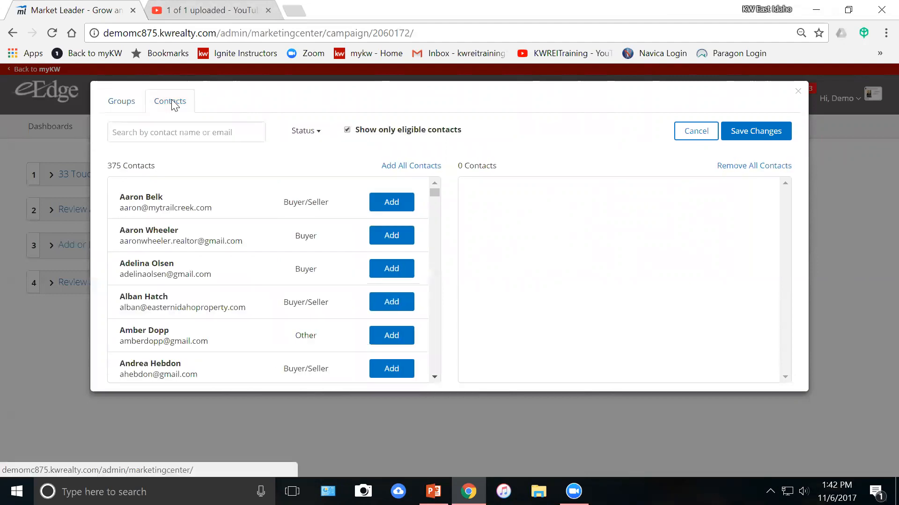
left_click(186, 133)
type("jess")
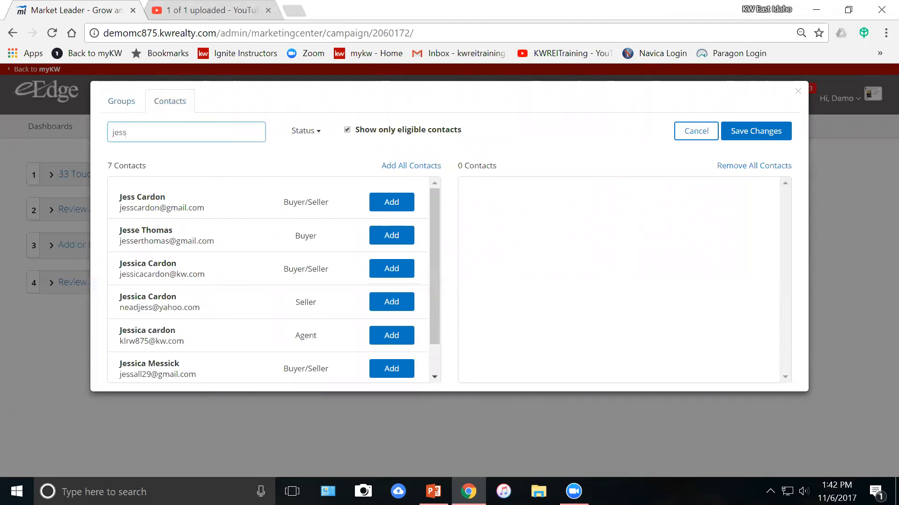
left_click(164, 210)
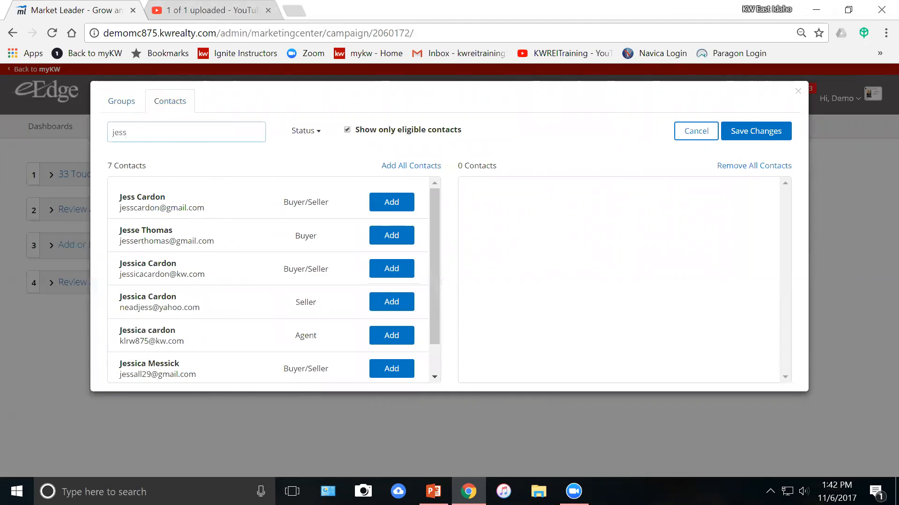
left_click(392, 202)
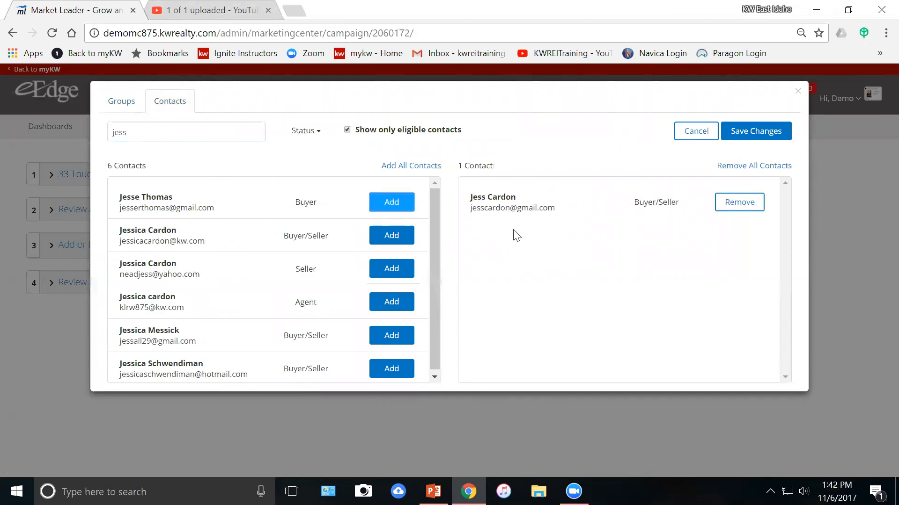
left_click(763, 132)
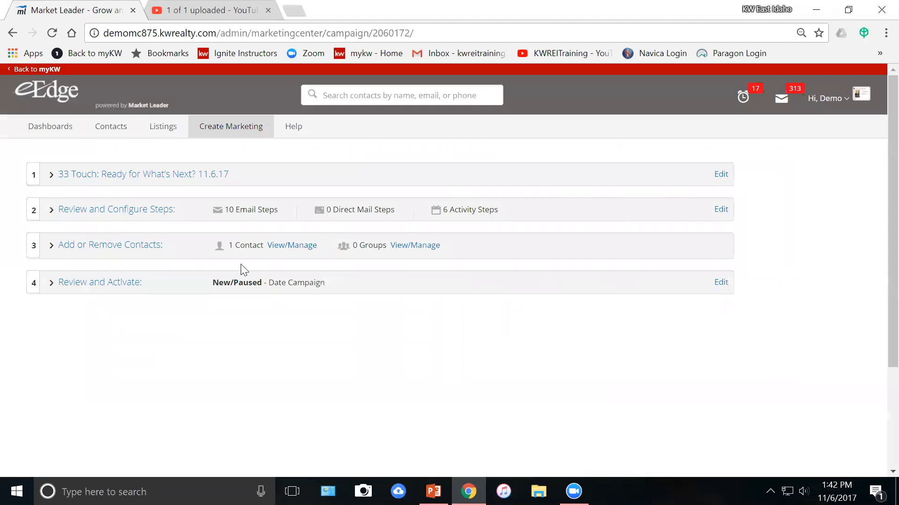
left_click(110, 286)
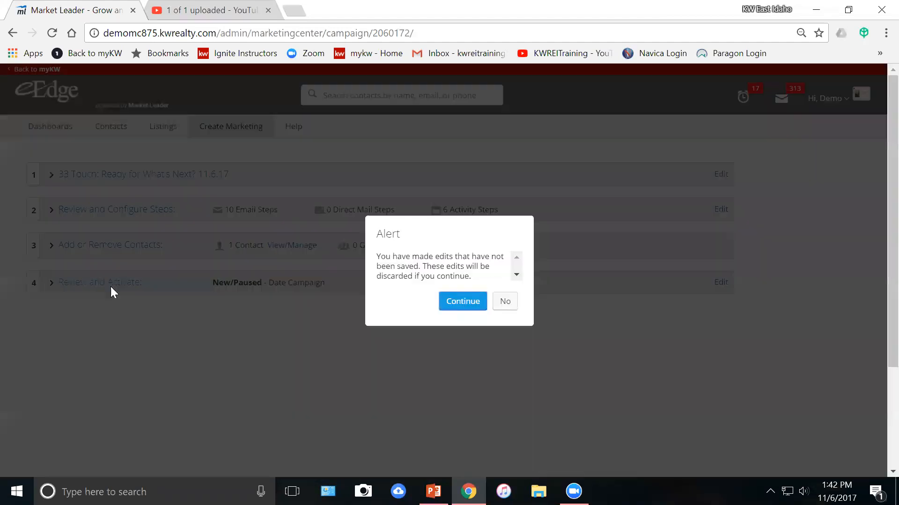
left_click(455, 304)
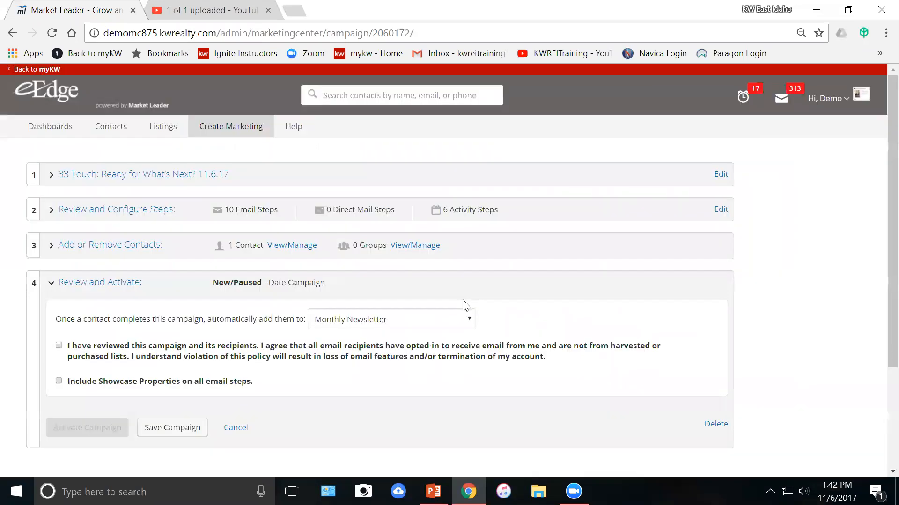
scroll(386, 346, "down", 1)
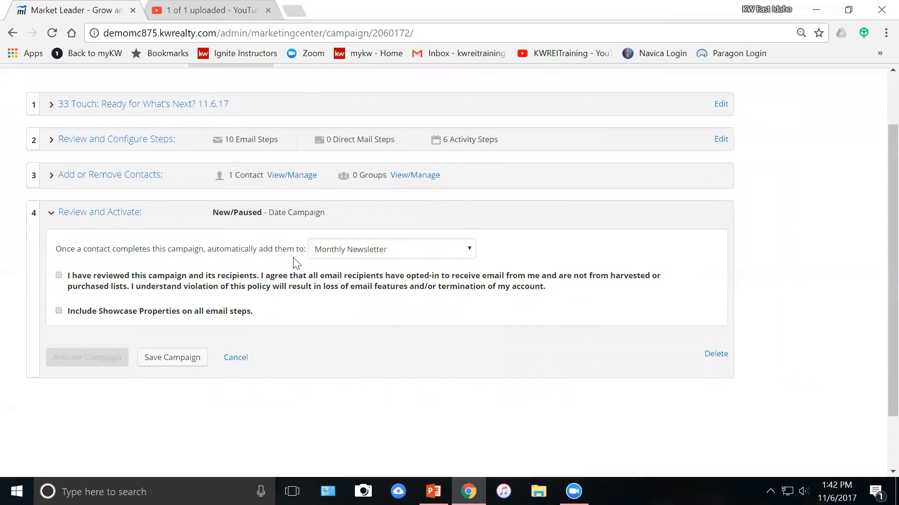
left_click(435, 255)
left_click(429, 261)
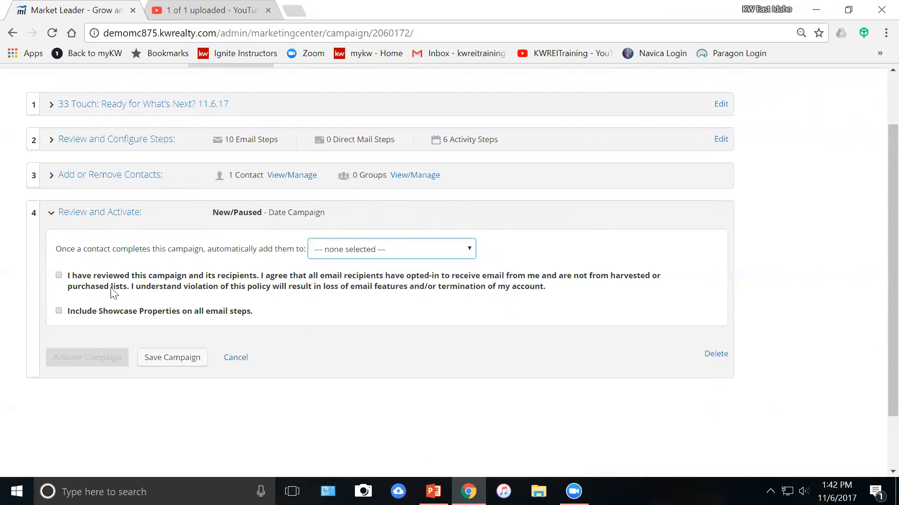
left_click(59, 276)
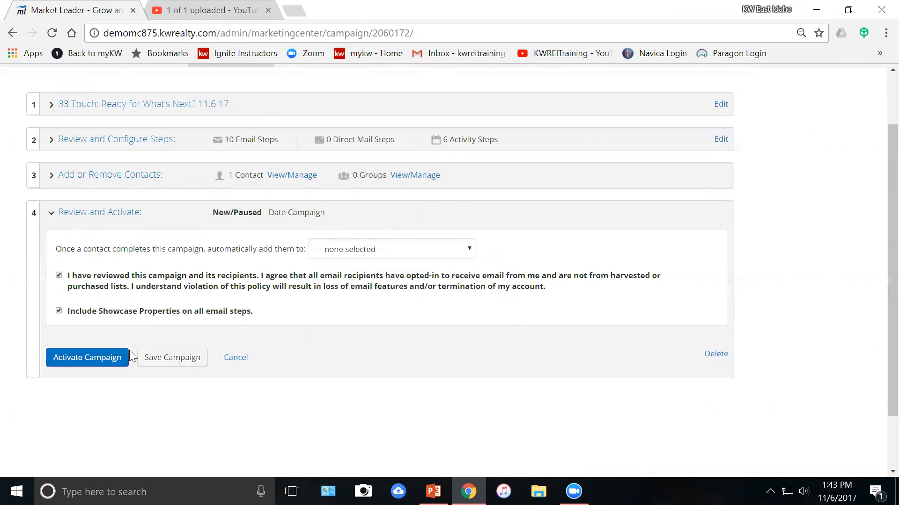
left_click(94, 362)
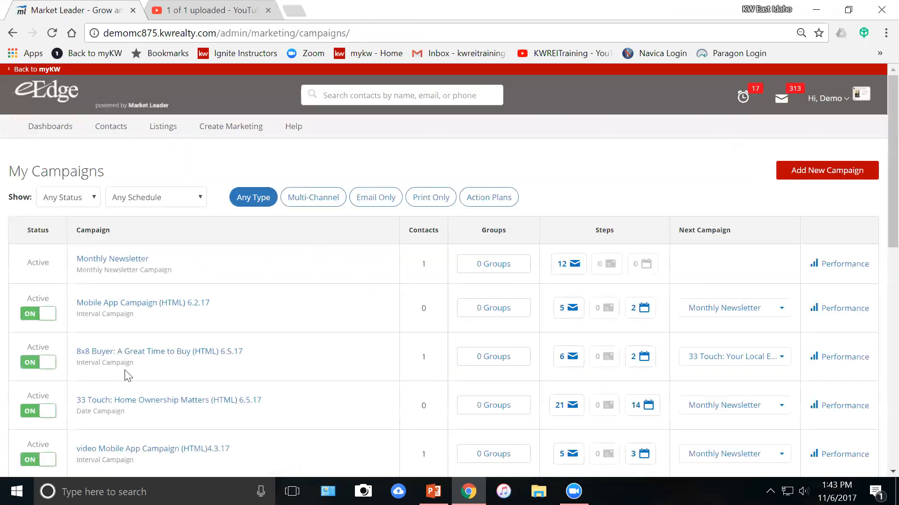
scroll(48, 322, "down", 1)
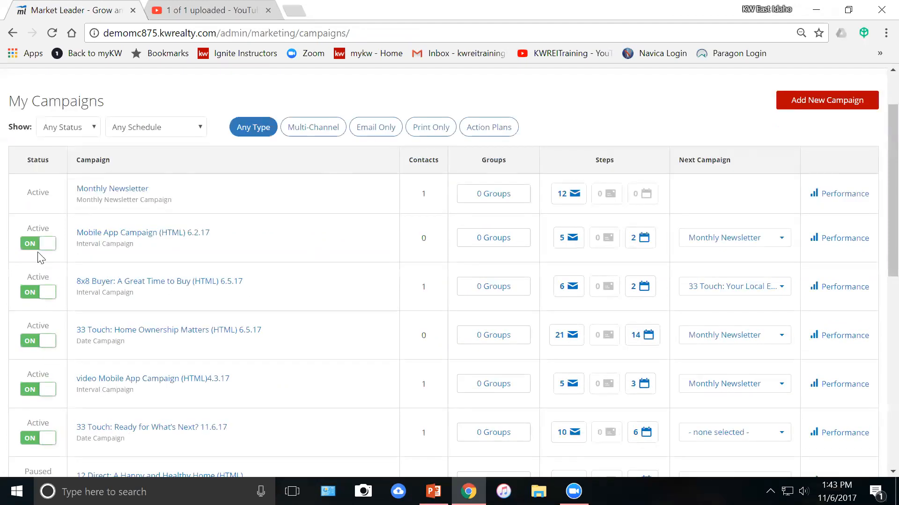
scroll(29, 298, "down", 5)
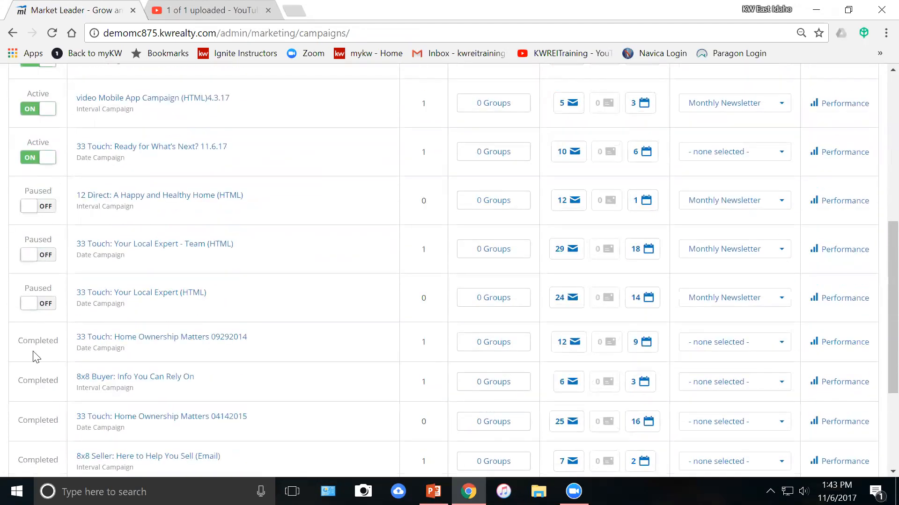
scroll(32, 359, "up", 8)
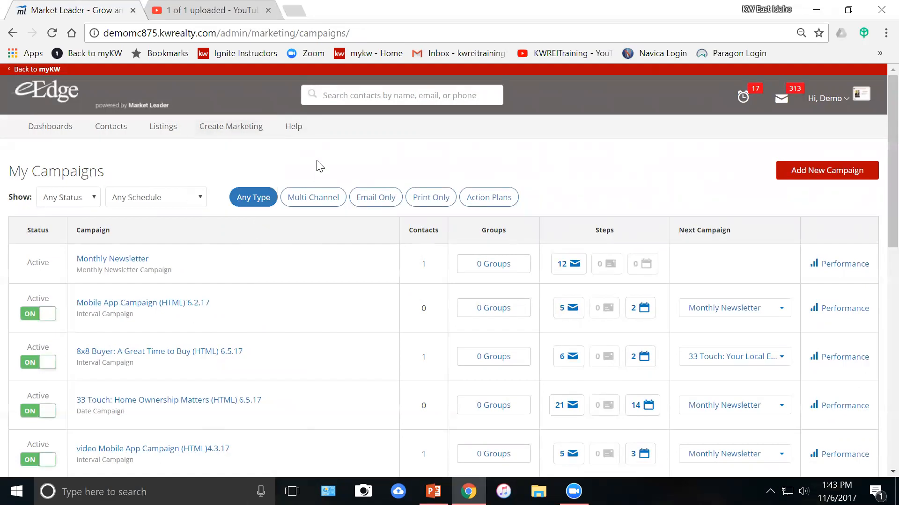
Start a new campaign and search templates with the title '33'.
left_click(842, 174)
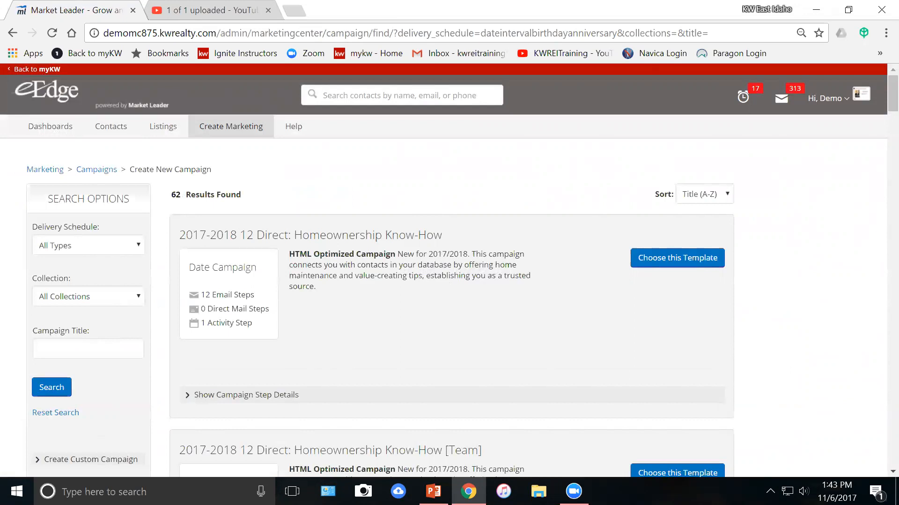
left_click(88, 349)
type("33")
left_click(42, 396)
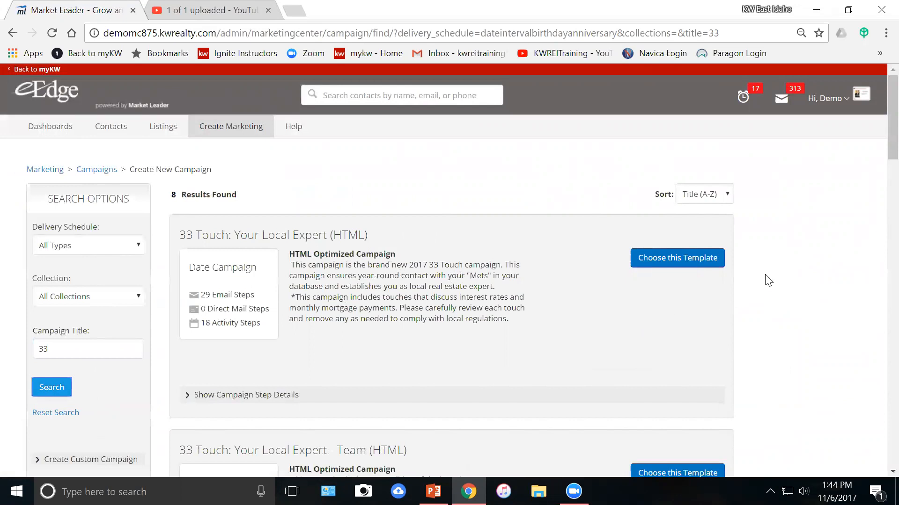
Preview the 46 steps of the 33 Touch: Ready for What's Next? (HTML) template.
scroll(768, 276, "down", 1)
scroll(777, 269, "down", 10)
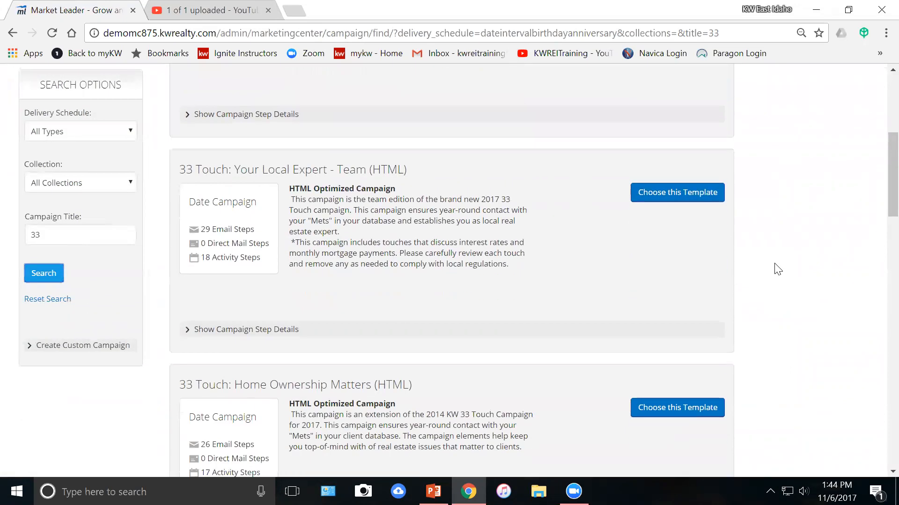
scroll(777, 269, "down", 6)
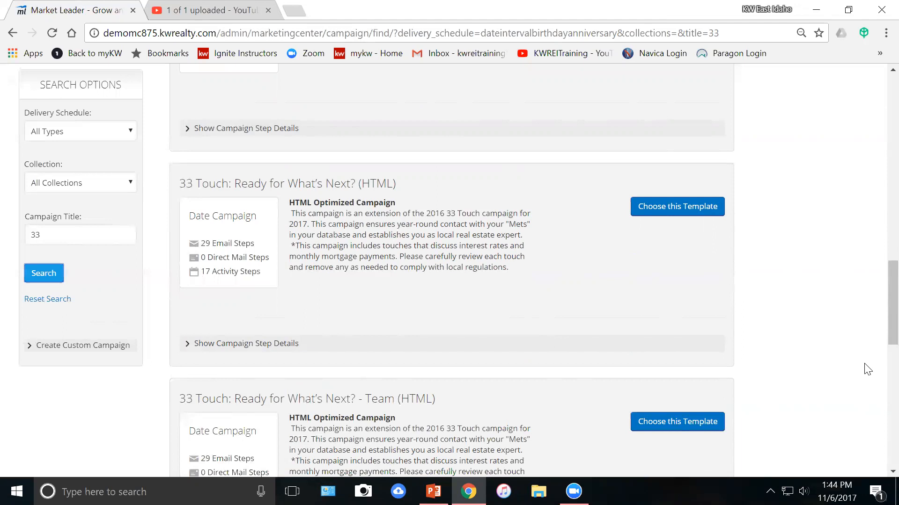
left_click(263, 349)
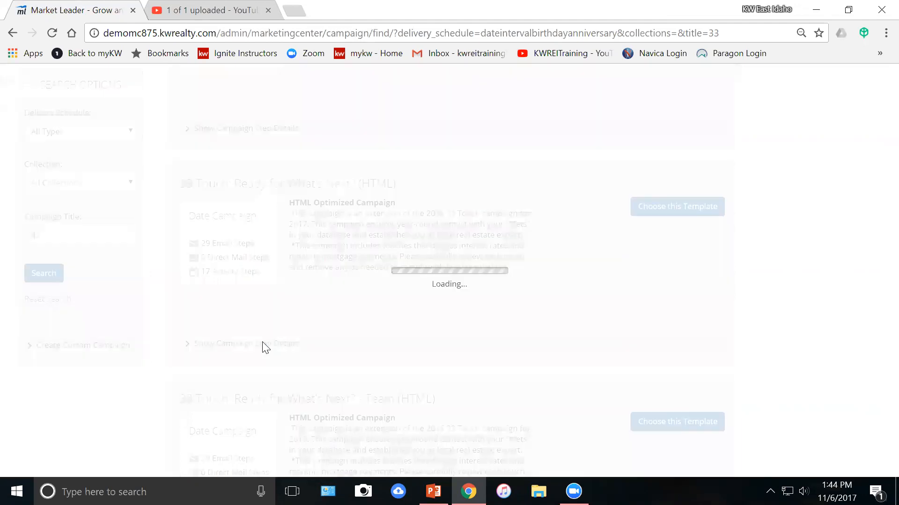
scroll(263, 349, "down", 1)
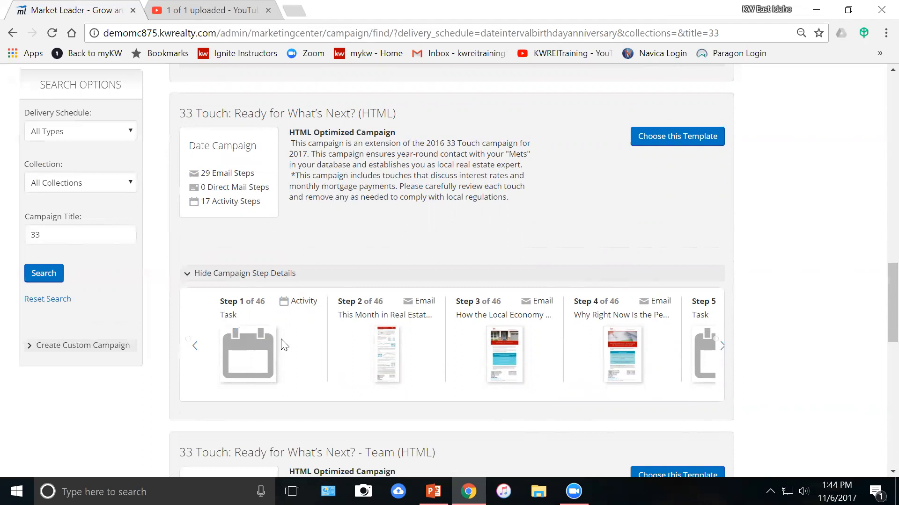
Create a campaign from Ready for What's Next? (HTML), collapse its steps, and open the rename option.
left_click(679, 142)
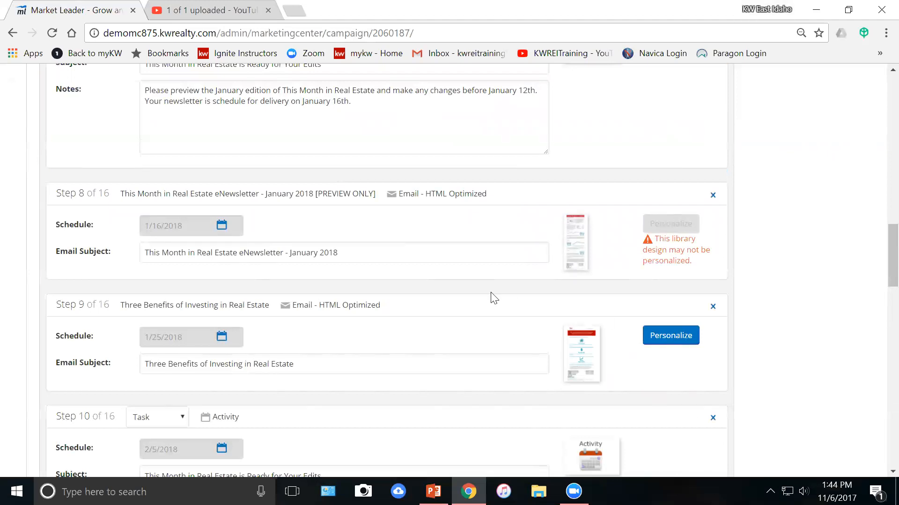
scroll(493, 298, "up", 3)
scroll(493, 298, "up", 20)
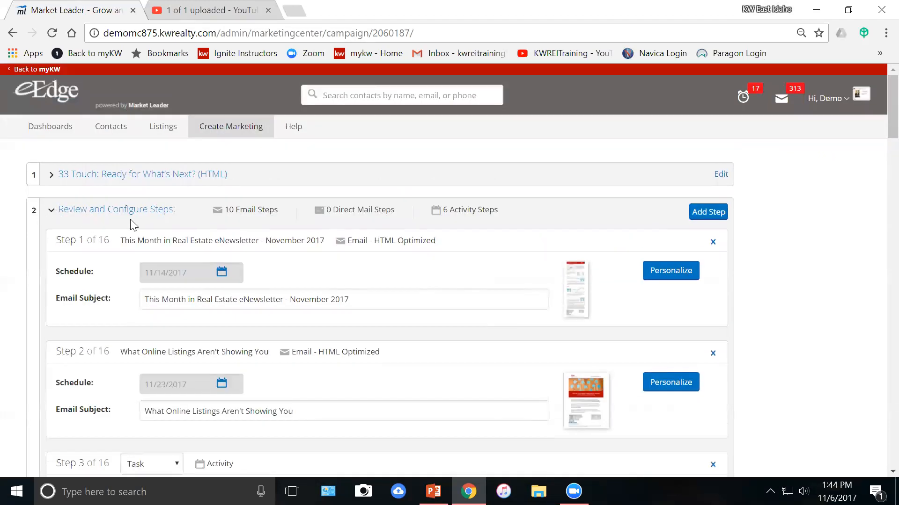
left_click(166, 210)
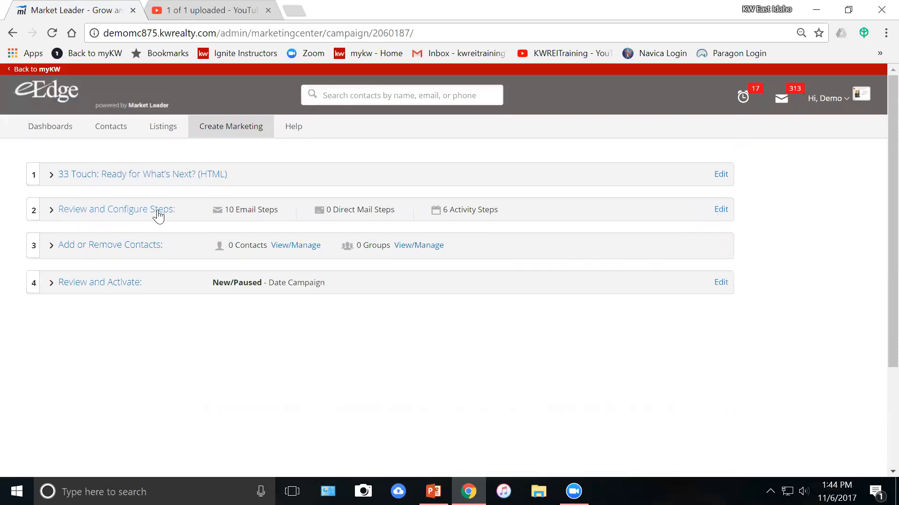
left_click(147, 177)
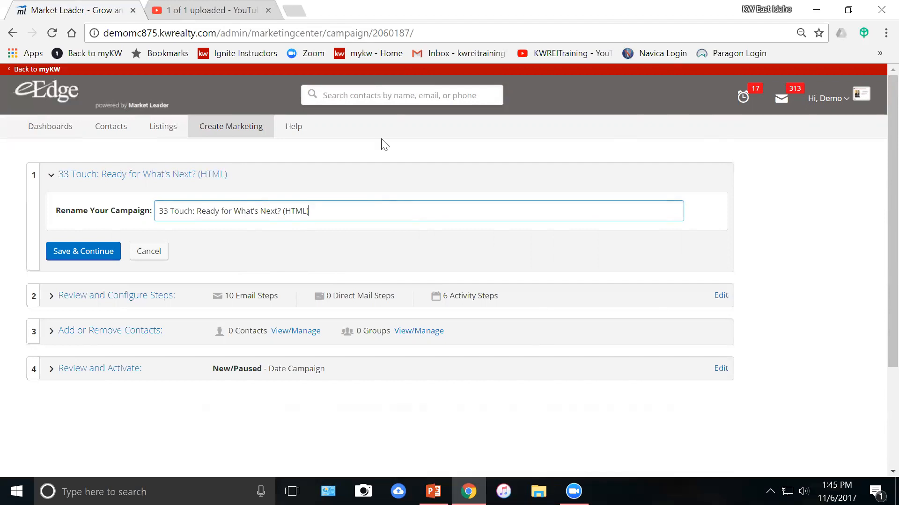
Cancel the rename and open the Groups/Contacts manager for the campaign.
left_click(157, 252)
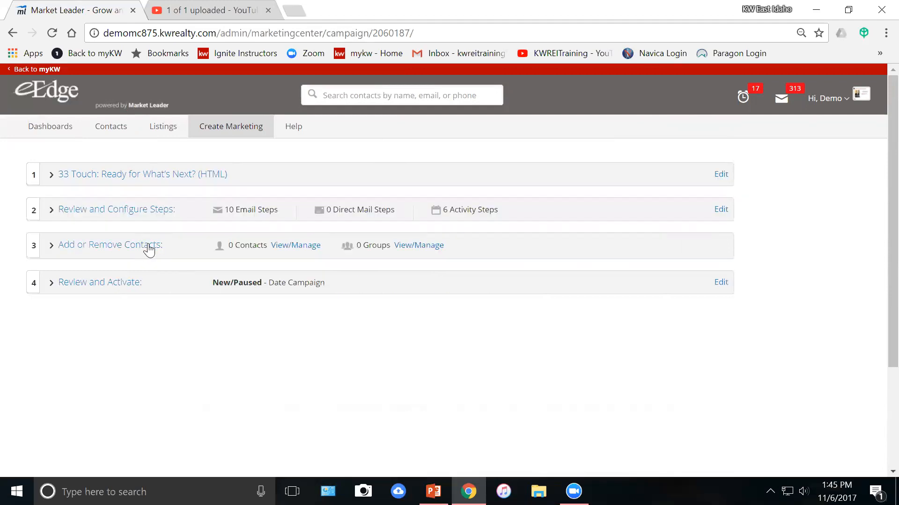
left_click(148, 251)
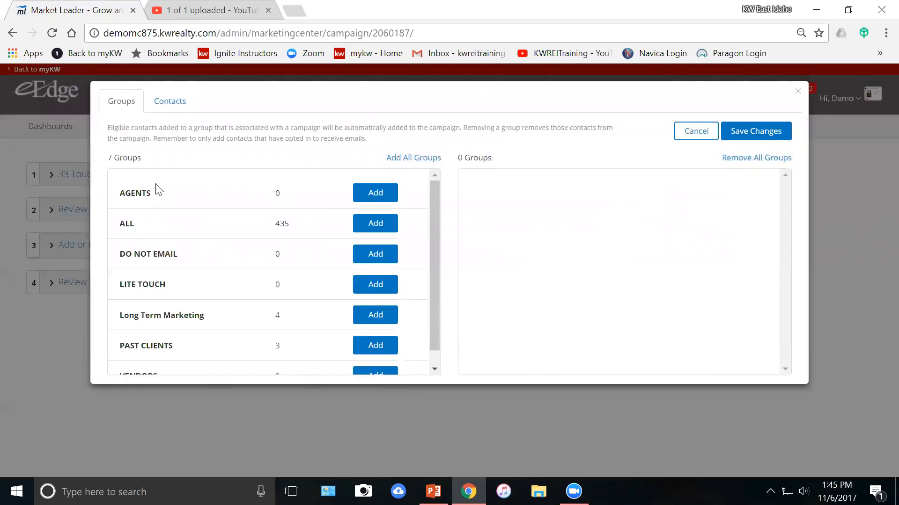
left_click(177, 103)
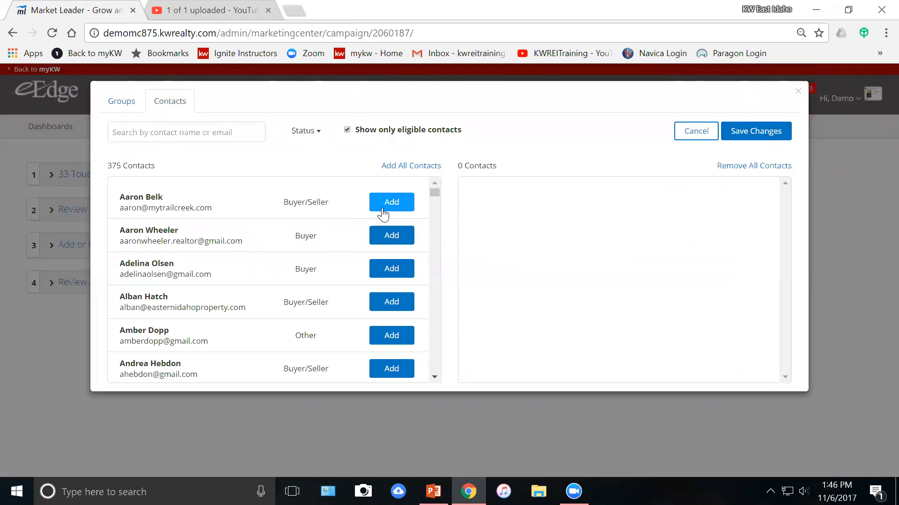
left_click(118, 101)
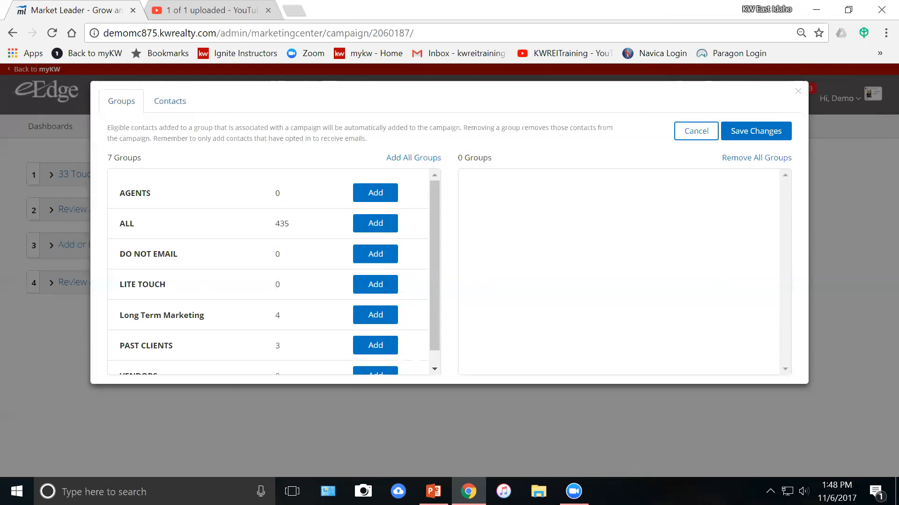
left_click(763, 139)
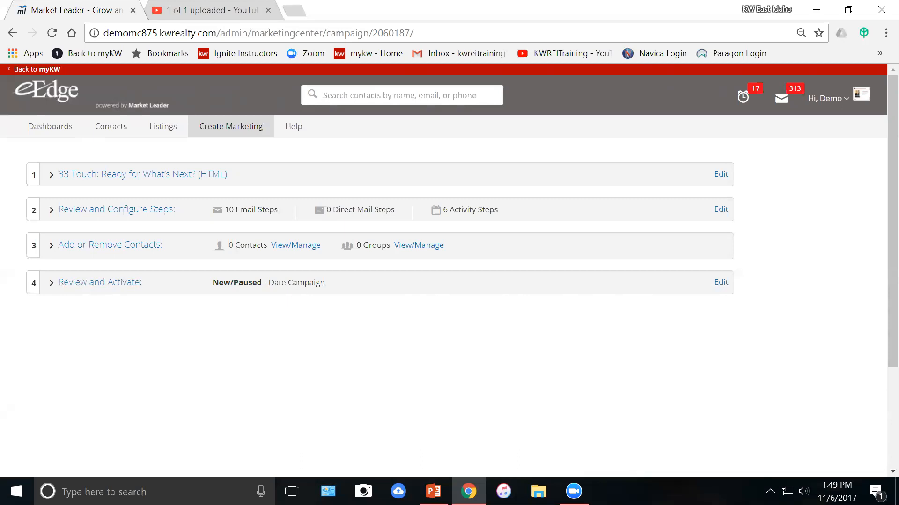
Set no follow-on campaign, accept the reviewed-recipients agreement, and try Activate Campaign.
left_click(80, 287)
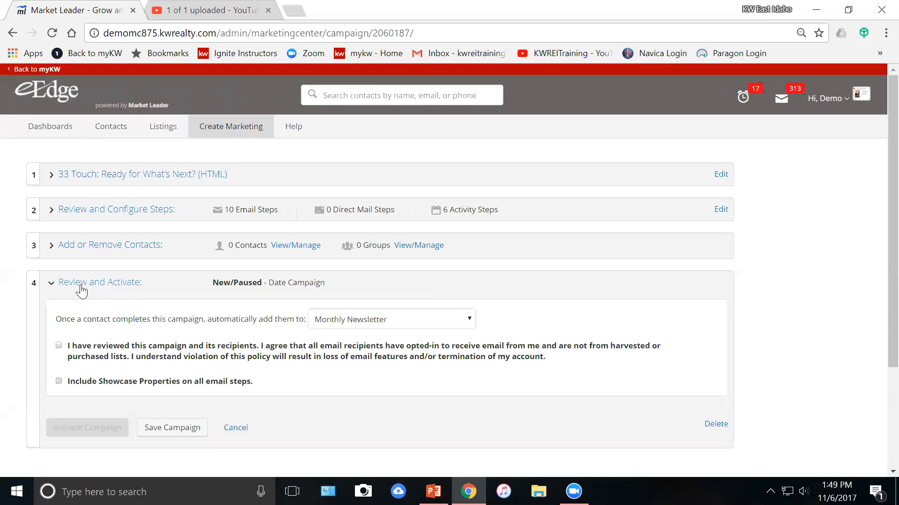
scroll(176, 344, "down", 2)
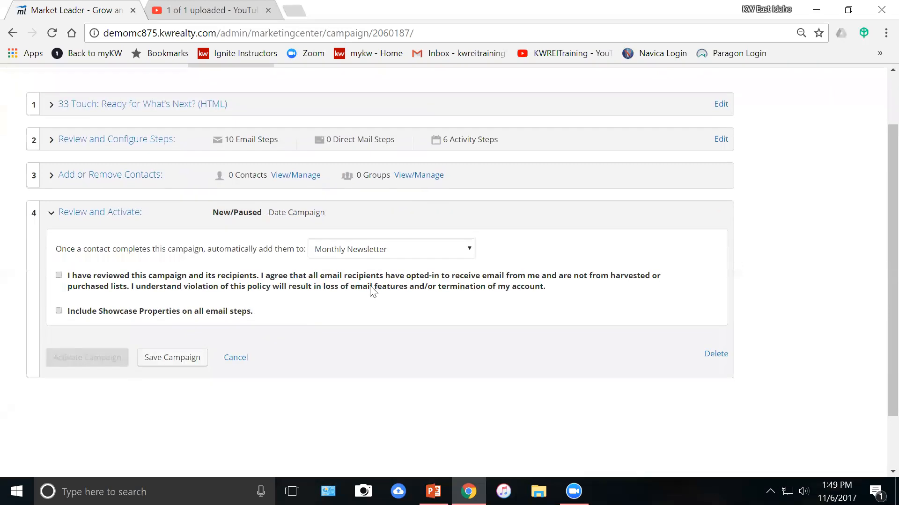
left_click(430, 255)
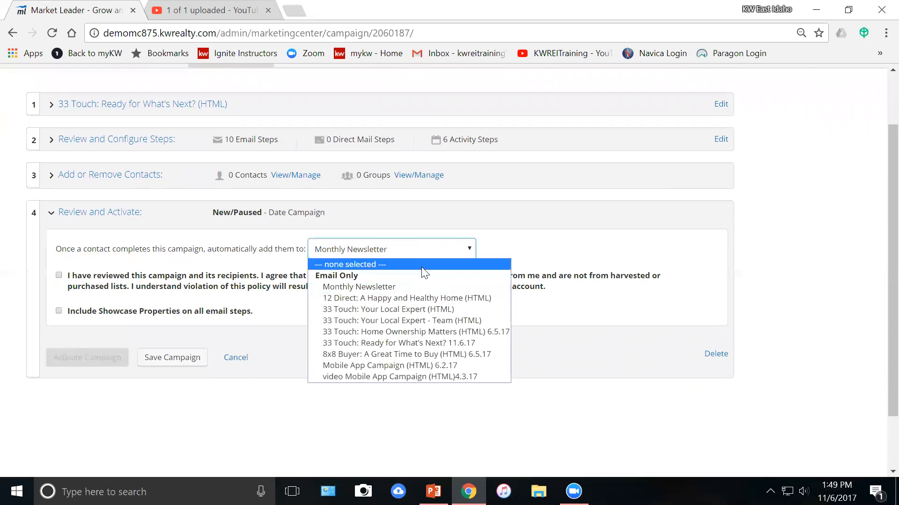
left_click(424, 265)
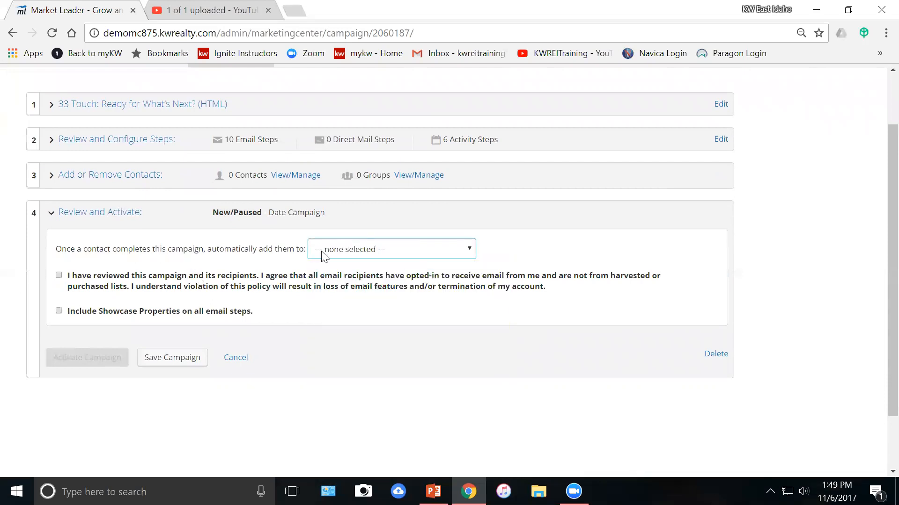
left_click(59, 277)
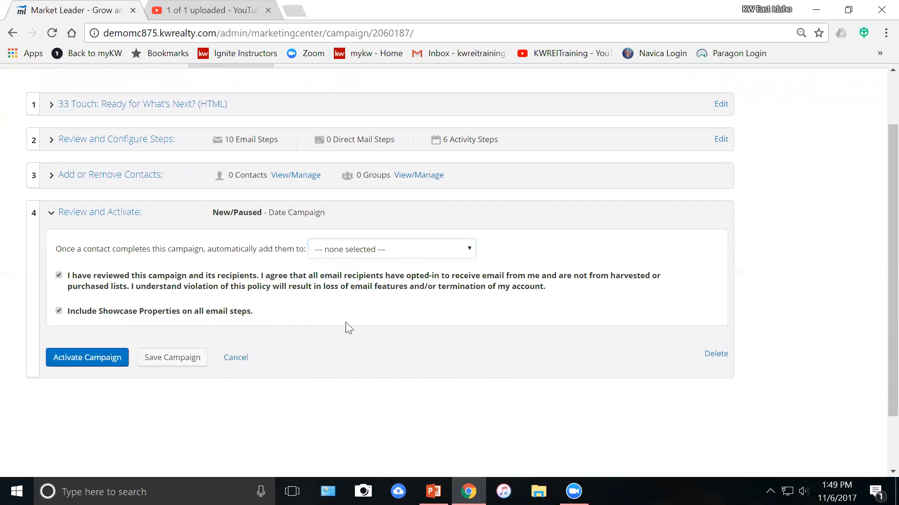
left_click(107, 359)
Cancel Review and Activate and go to My Campaigns under Create Marketing.
left_click(230, 359)
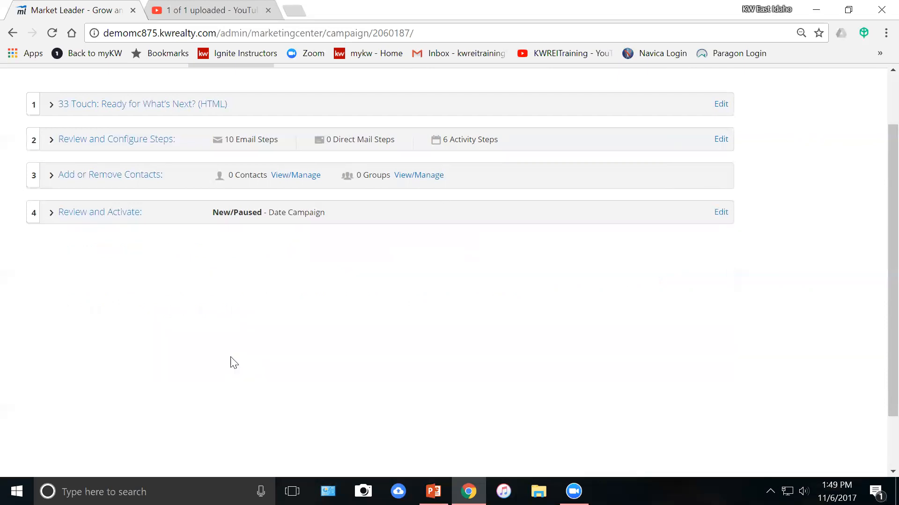
scroll(295, 335, "up", 2)
mouse_move(237, 140)
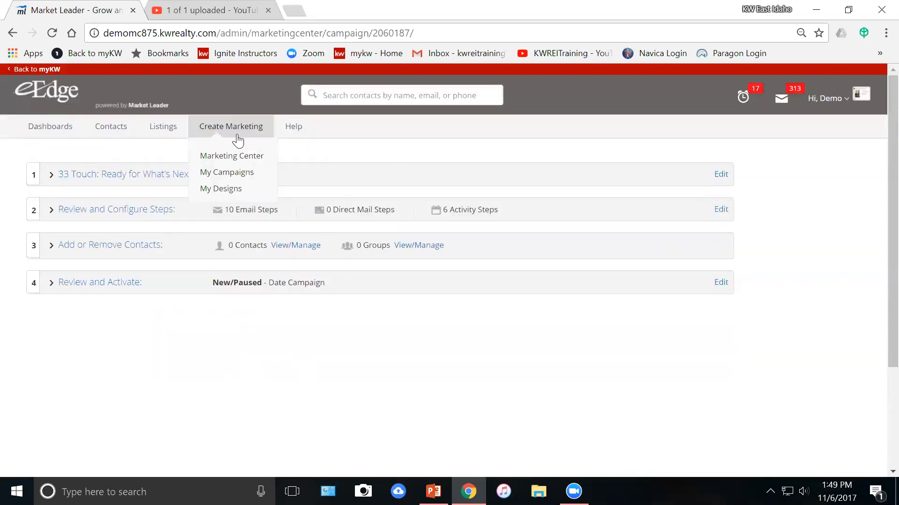
left_click(228, 171)
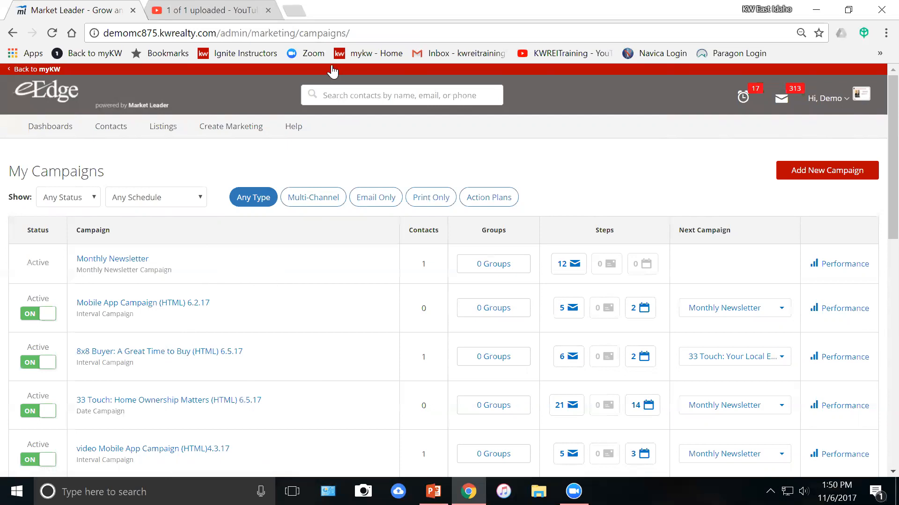
mouse_move(225, 135)
scroll(579, 162, "down", 2)
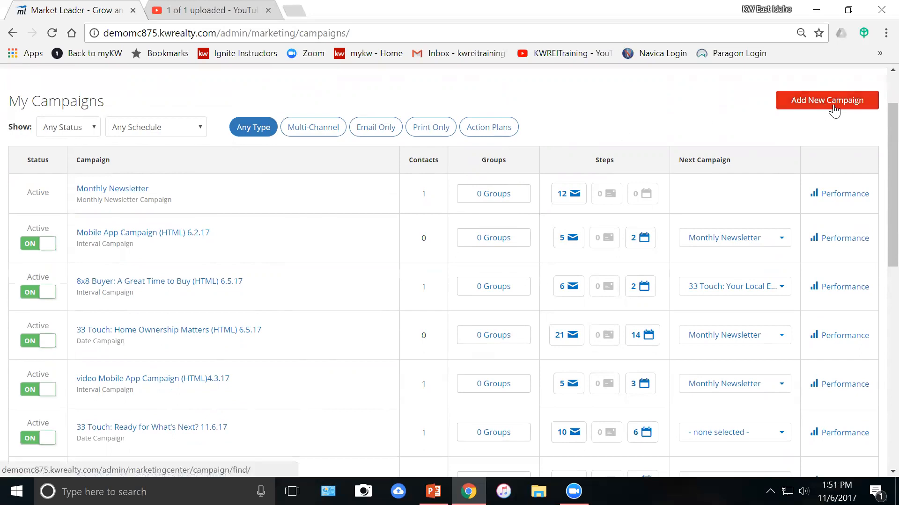
scroll(778, 159, "up", 2)
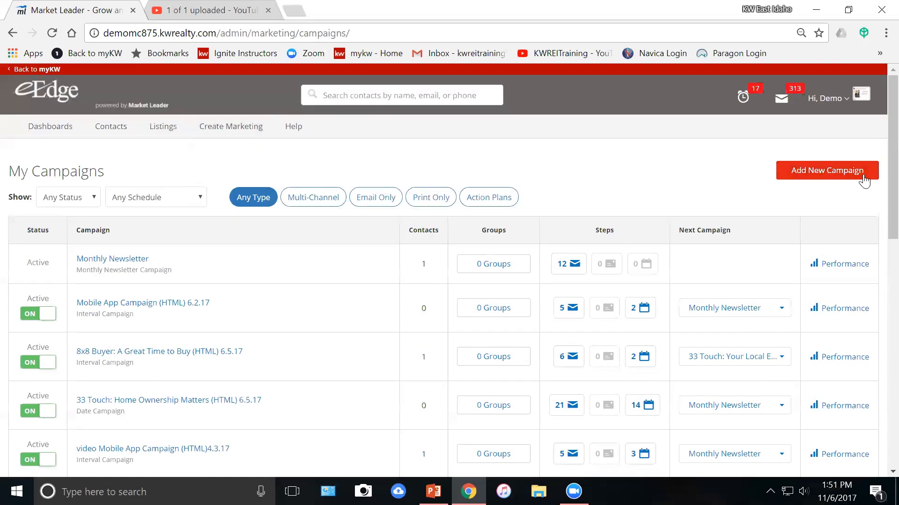
Start a new campaign and search templates with the title '8'.
left_click(845, 176)
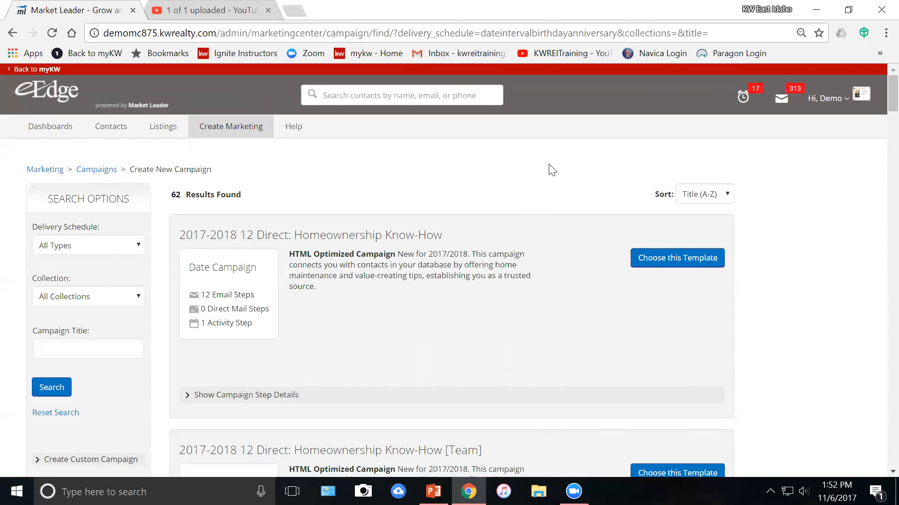
scroll(482, 189, "down", 1)
scroll(480, 188, "down", 1)
left_click(97, 278)
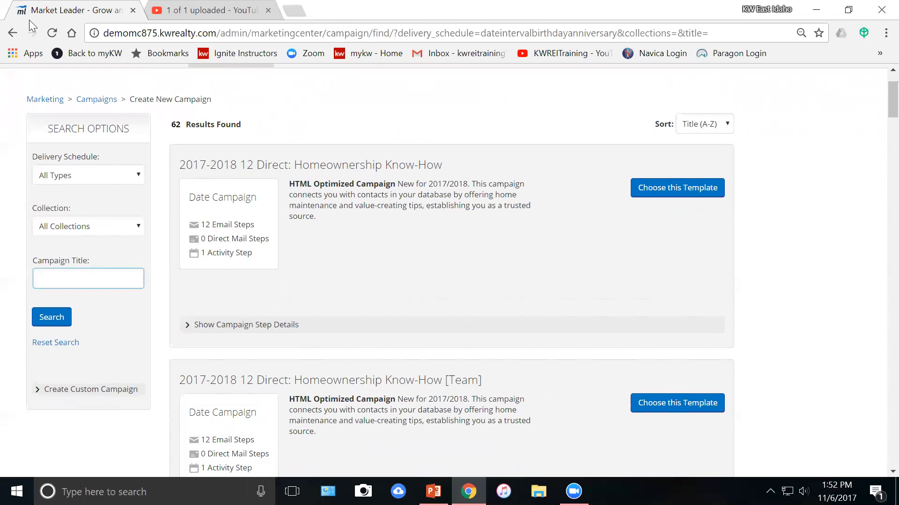
type("8")
left_click(52, 316)
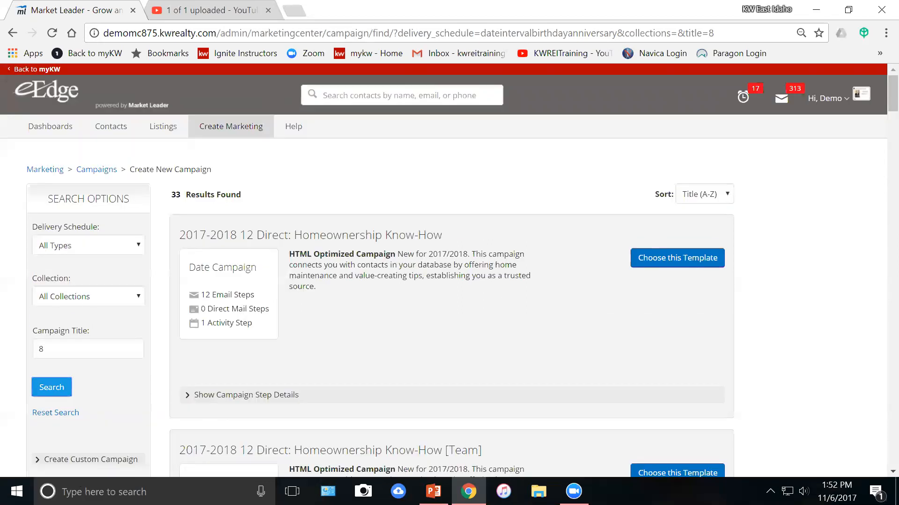
Refine the title search to '8x8' and review the 29 results.
left_click(42, 349)
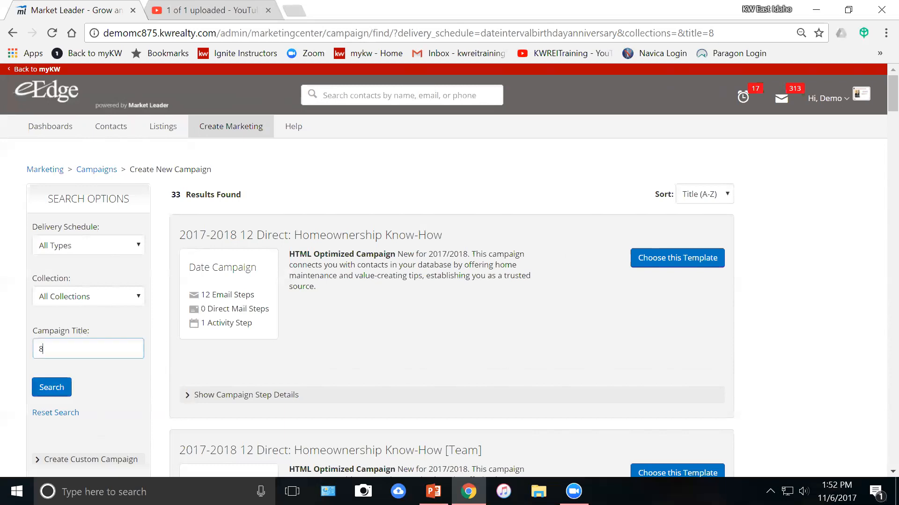
type("x8")
left_click(54, 387)
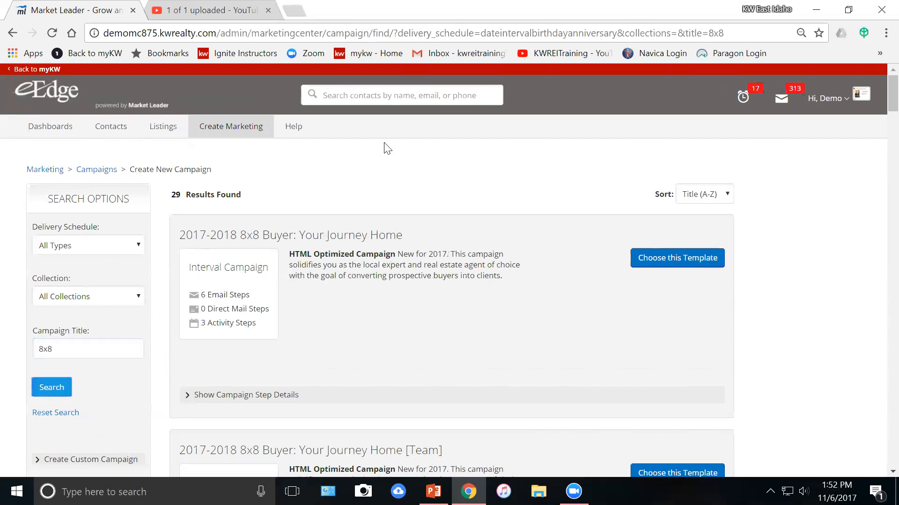
scroll(534, 236, "down", 5)
scroll(537, 231, "down", 5)
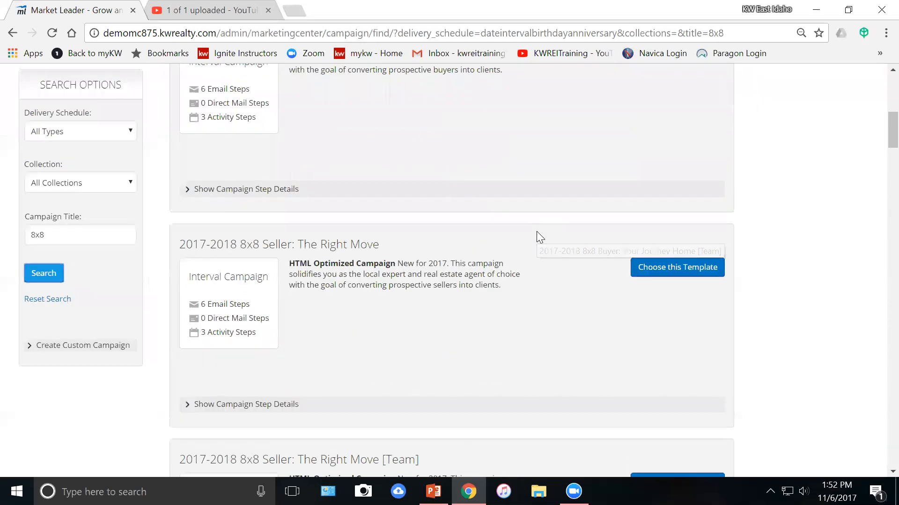
scroll(539, 230, "up", 10)
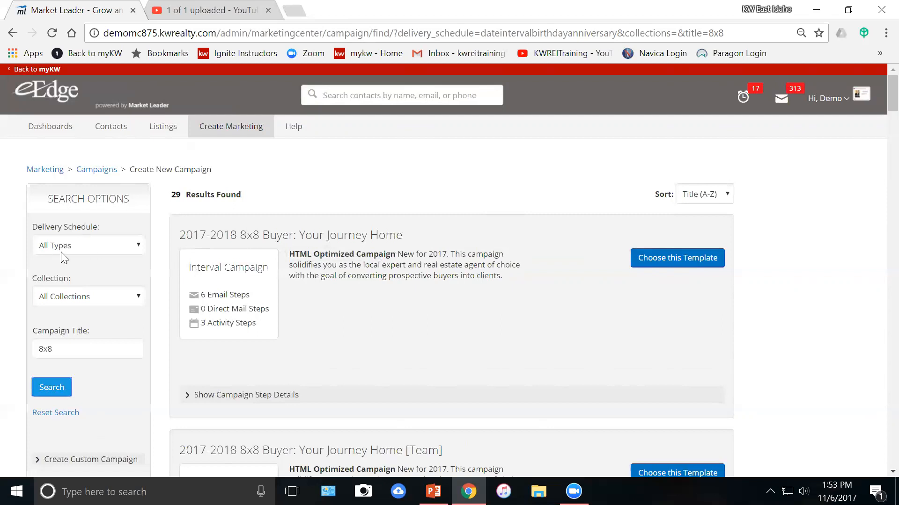
Filter the 8x8 search to the Market My Business: Buyers collection.
left_click(102, 304)
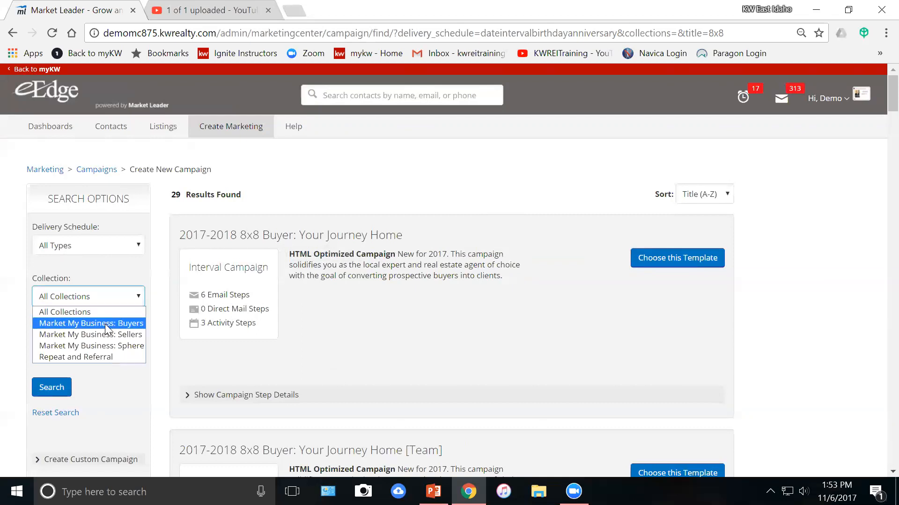
left_click(104, 324)
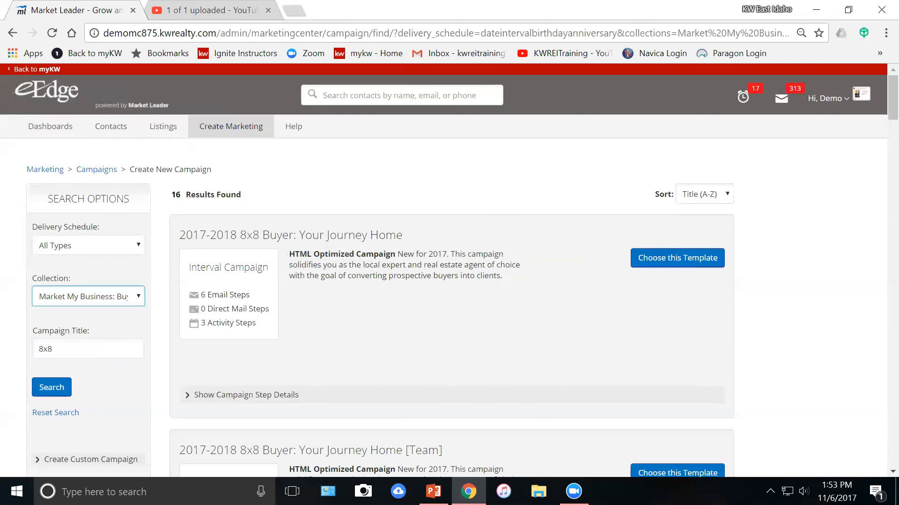
left_click(50, 387)
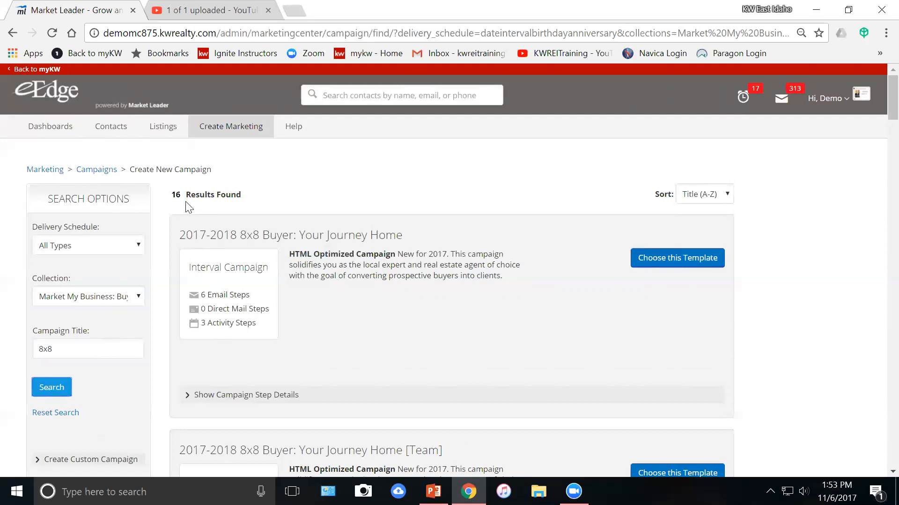
Preview the 9 steps of 2017-2018 8x8 Buyer: Your Journey Home.
scroll(279, 296, "down", 3)
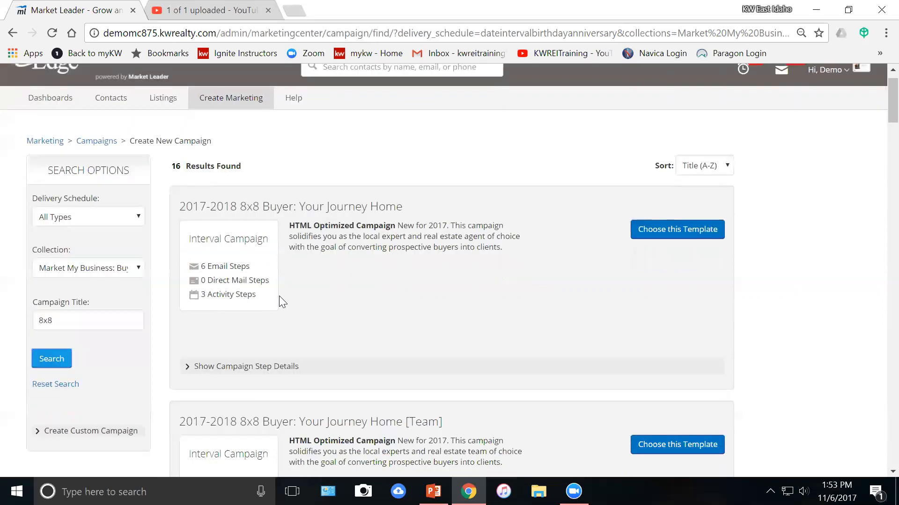
scroll(271, 290, "up", 2)
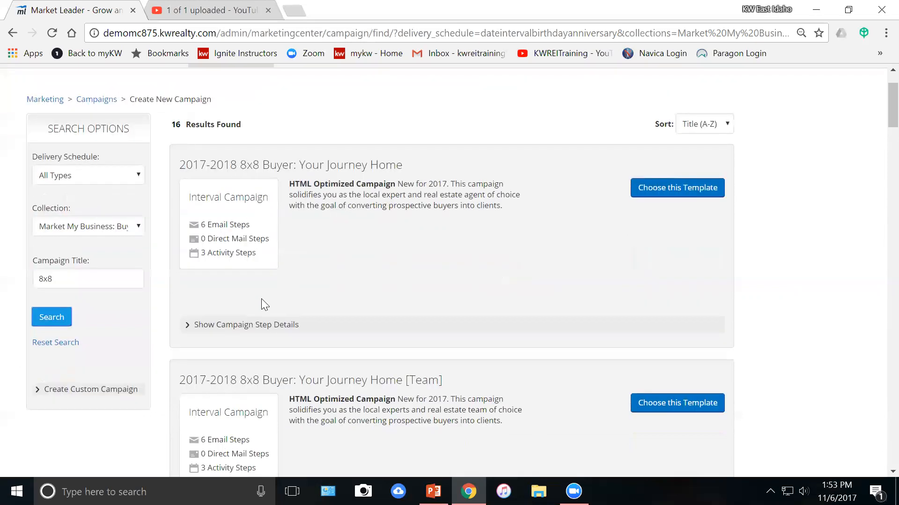
left_click(261, 328)
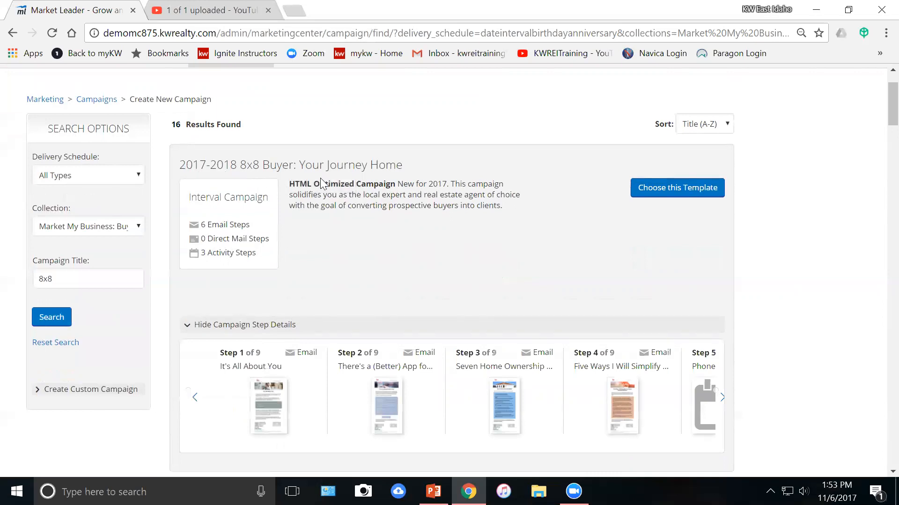
scroll(502, 271, "up", 1)
scroll(502, 271, "down", 1)
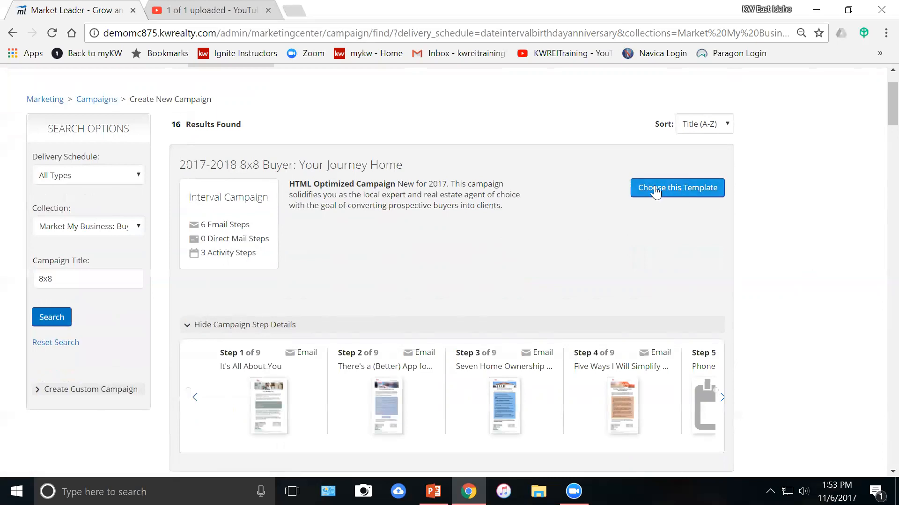
Create a campaign from 2017-2018 8x8 Buyer: Your Journey Home and collapse its steps list.
left_click(672, 193)
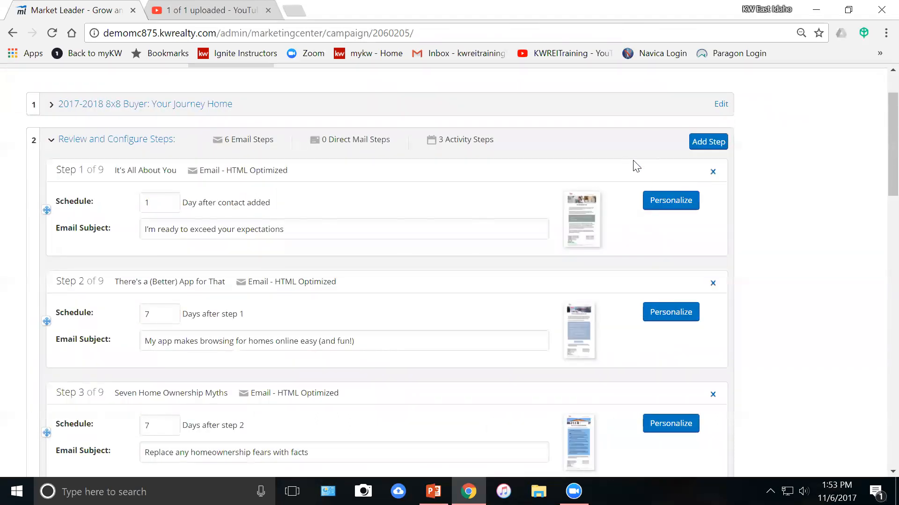
left_click(87, 145)
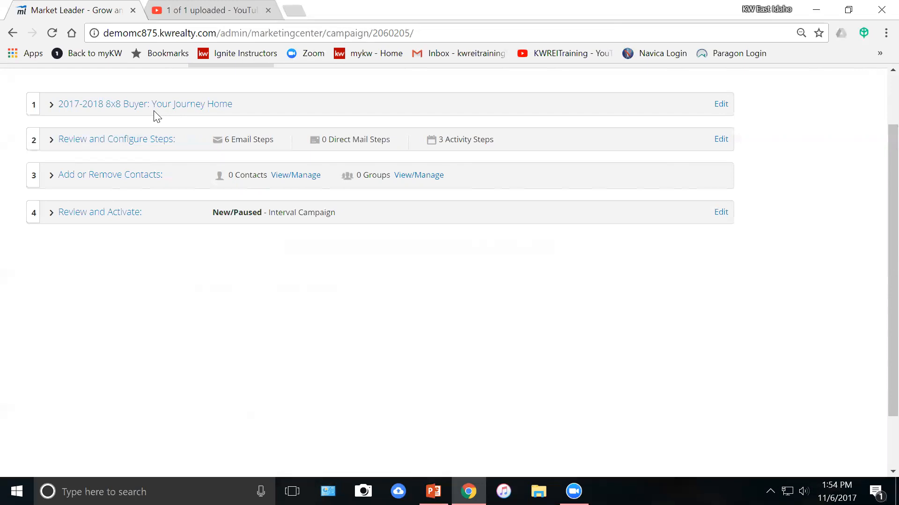
Open section 4, Review and Activate, showing Monthly Newsletter as follow-on campaign.
left_click(155, 112)
left_click(92, 213)
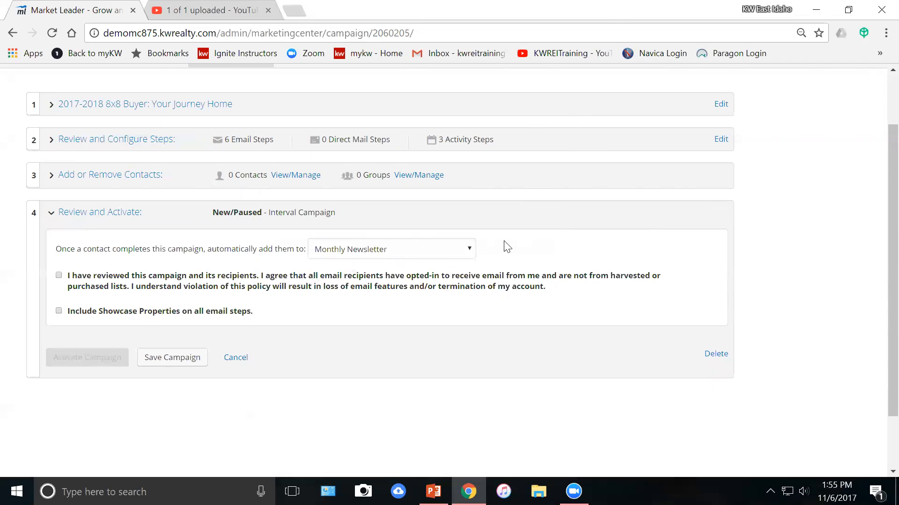
Choose 33 Touch: Ready for What's Next? 11.6.17 as the follow-on campaign and close the section.
left_click(471, 254)
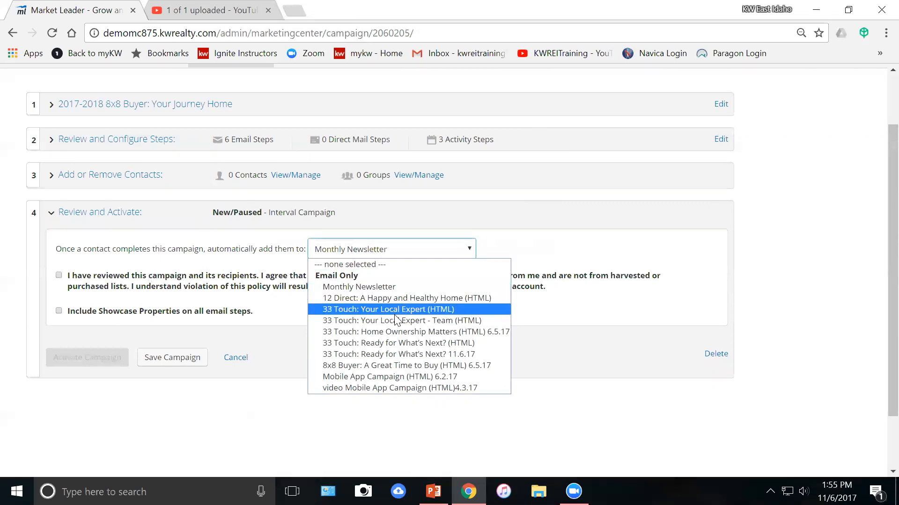
left_click(471, 357)
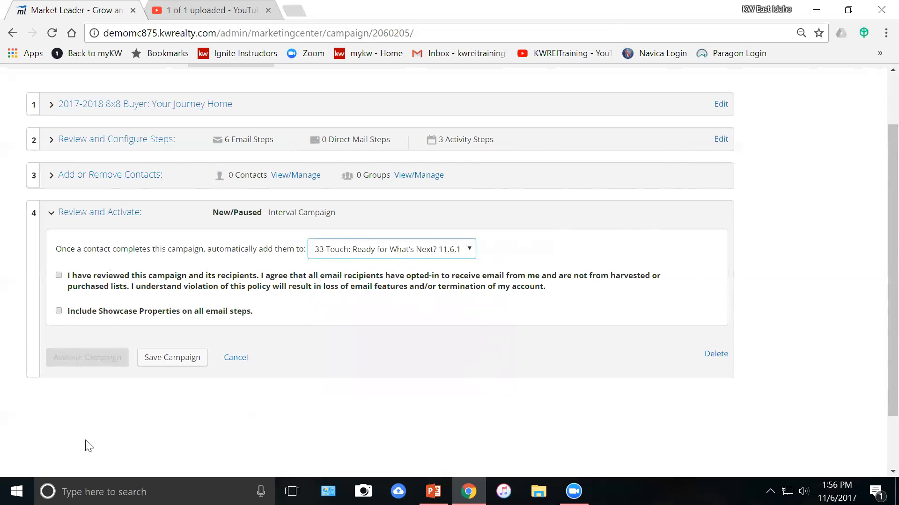
scroll(196, 393, "up", 2)
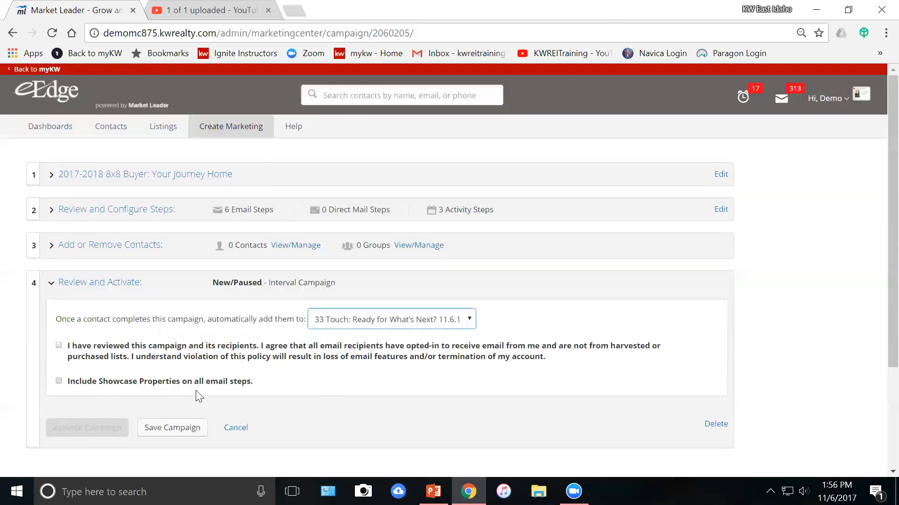
scroll(196, 393, "down", 3)
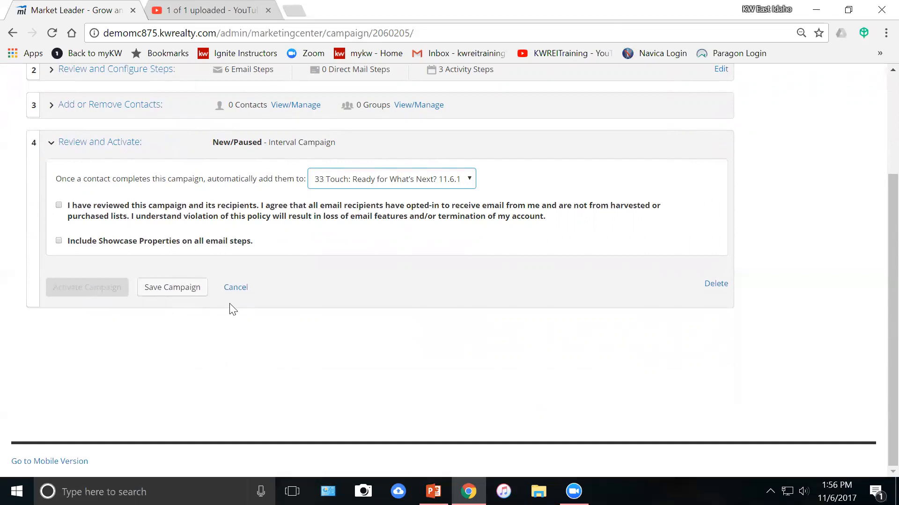
left_click(236, 287)
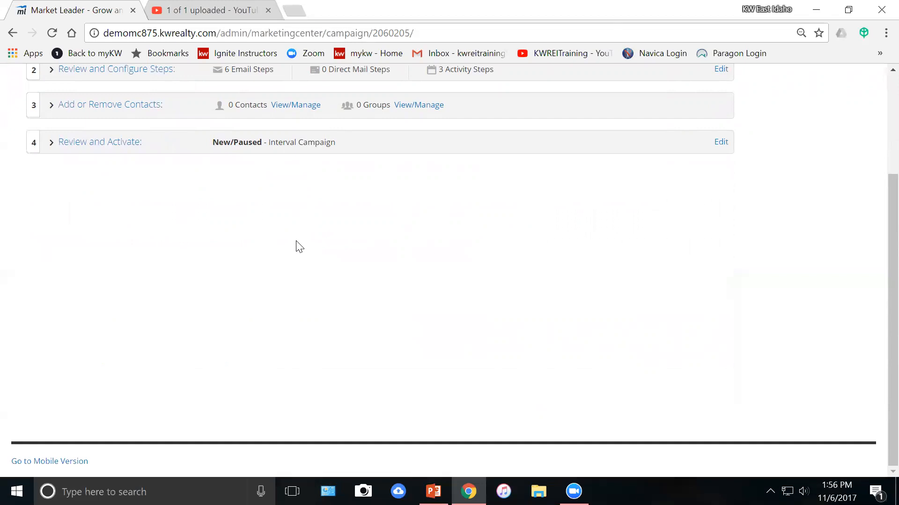
Check the campaign's Add or Remove Contacts groups dialog and close it without adding any groups.
scroll(296, 247, "up", 2)
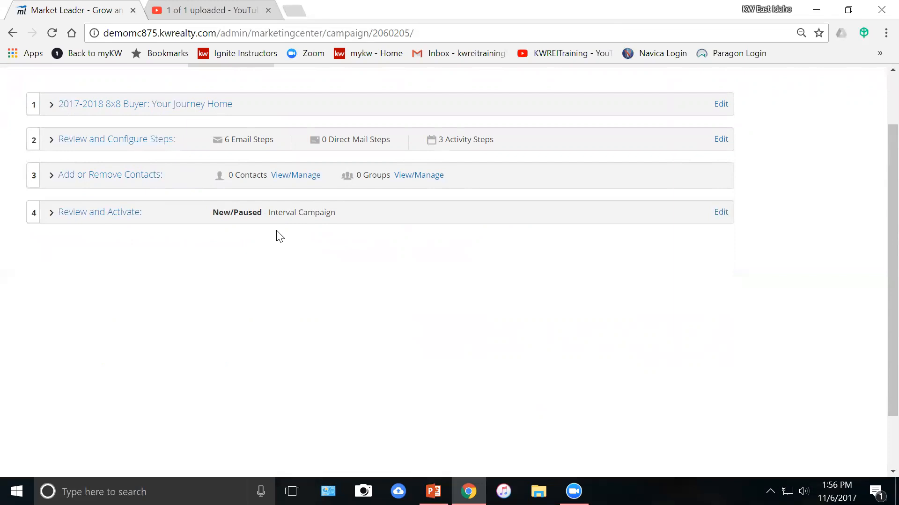
left_click(109, 179)
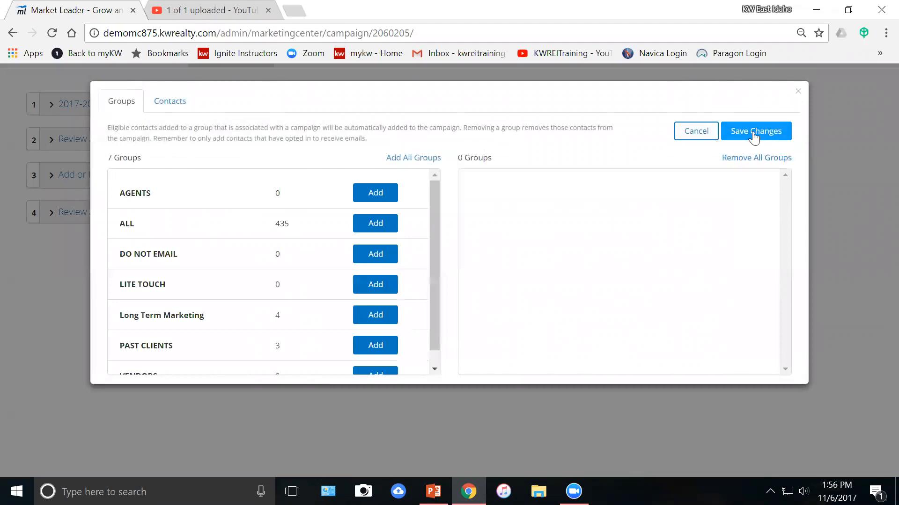
left_click(798, 92)
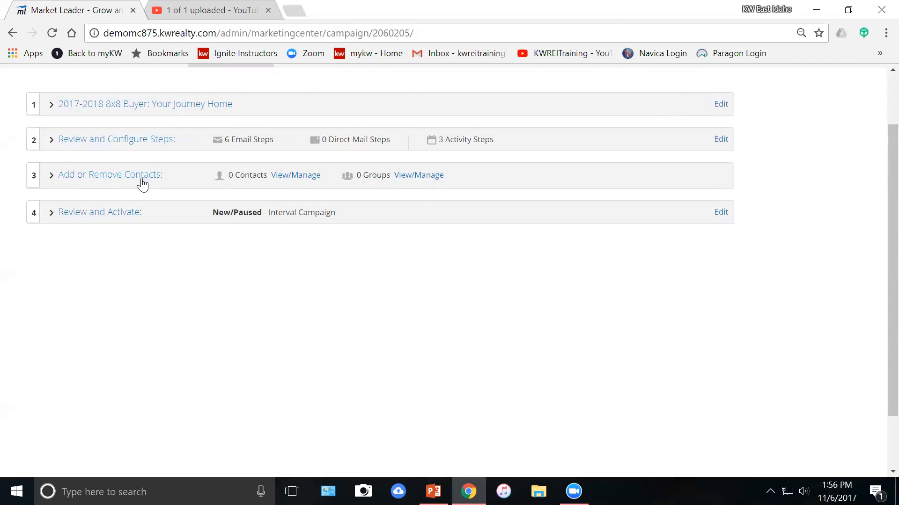
Go to Create Marketing > My Campaigns to view the campaign list.
scroll(244, 299, "up", 1)
scroll(245, 300, "up", 1)
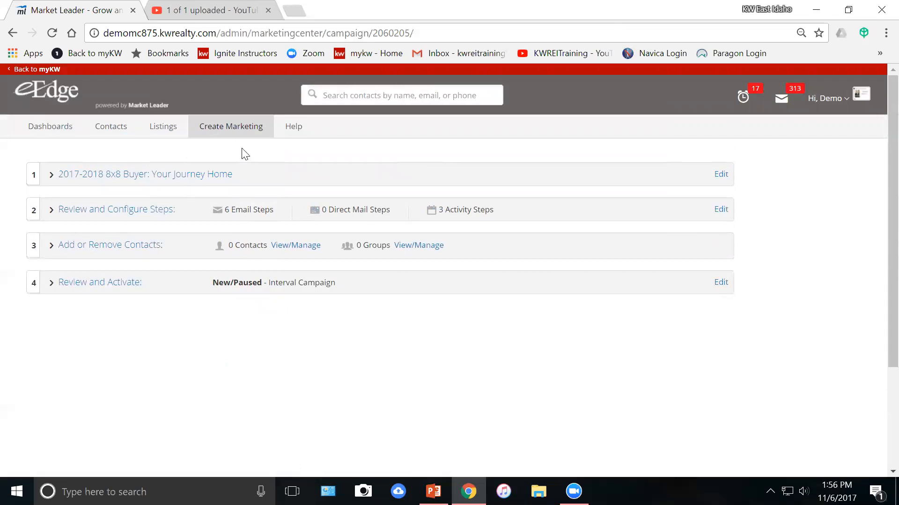
mouse_move(238, 134)
left_click(231, 172)
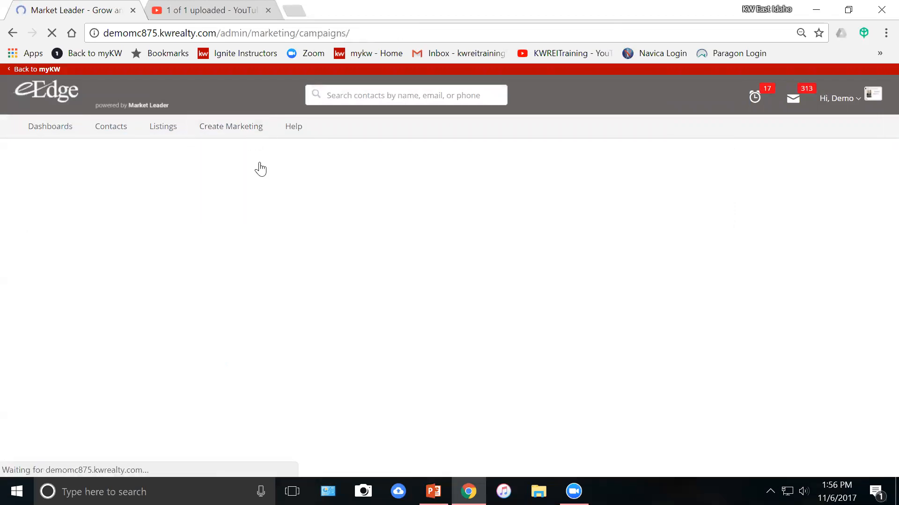